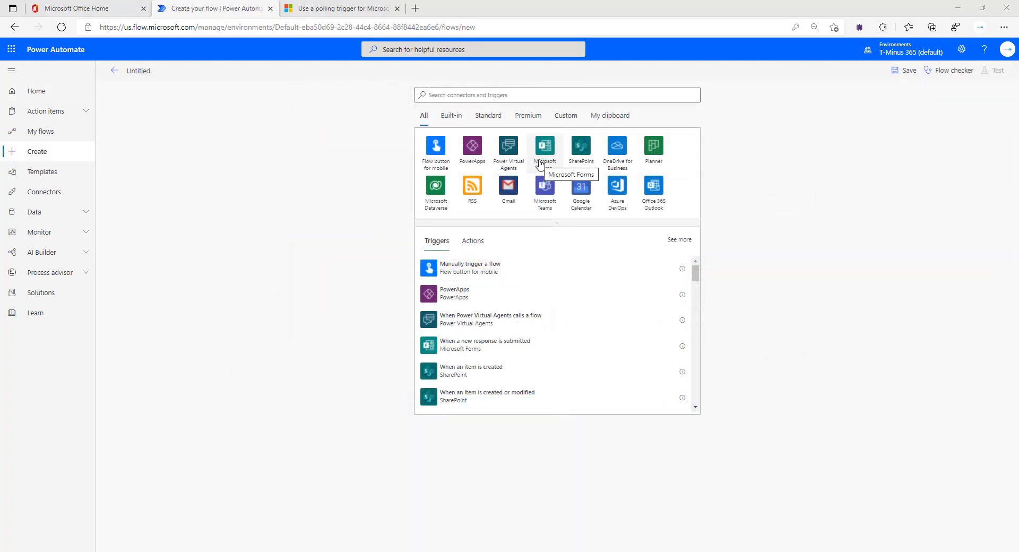
Trigger the flow on new responses to the Tell Us About Your Upcoming Project form
{"action": "left_click", "coordinate": [540, 163]}
{"action": "left_click", "coordinate": [501, 147]}
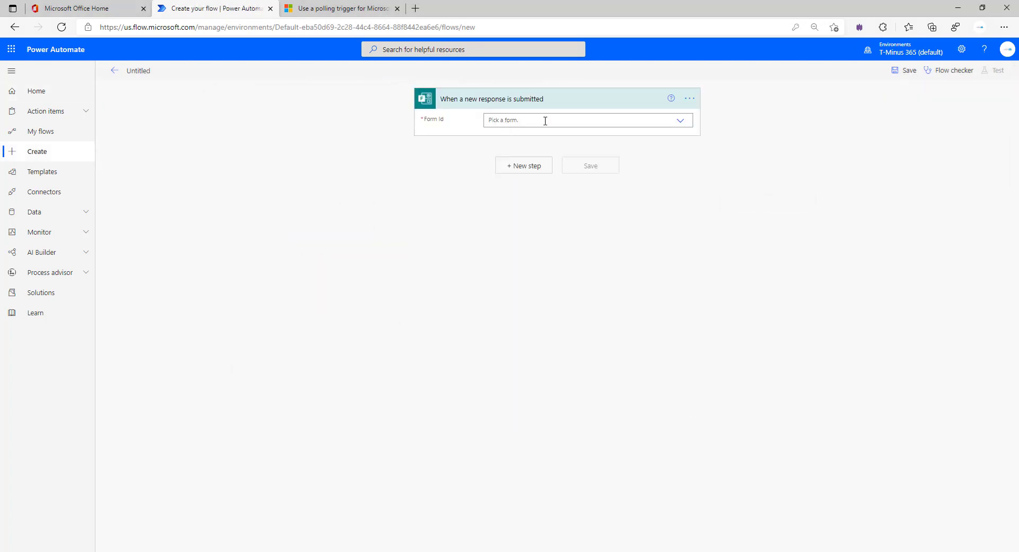
{"action": "left_click", "coordinate": [640, 121]}
{"action": "left_click", "coordinate": [596, 137]}
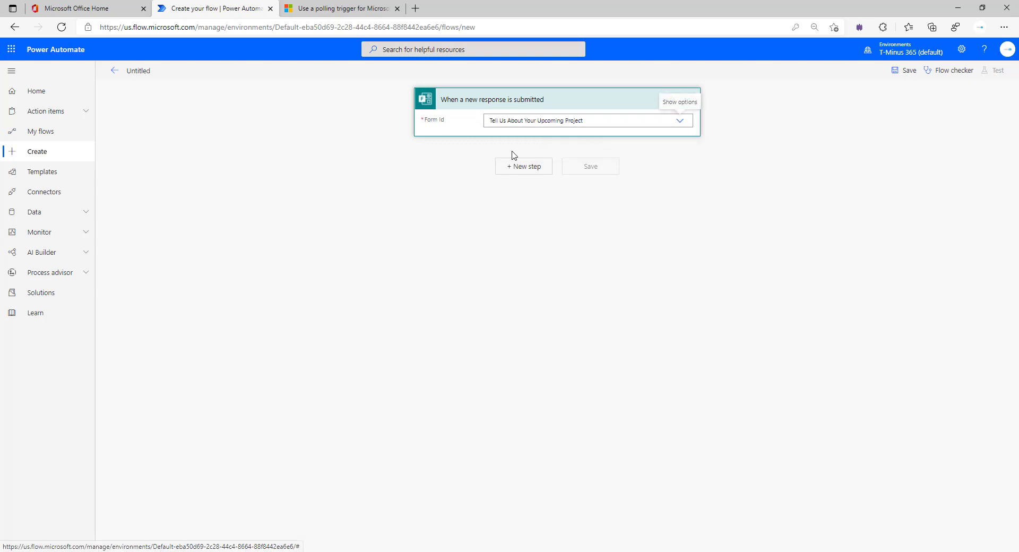
Add the SyncroAPI custom connector's New Ticket action after the trigger
{"action": "left_click", "coordinate": [520, 168]}
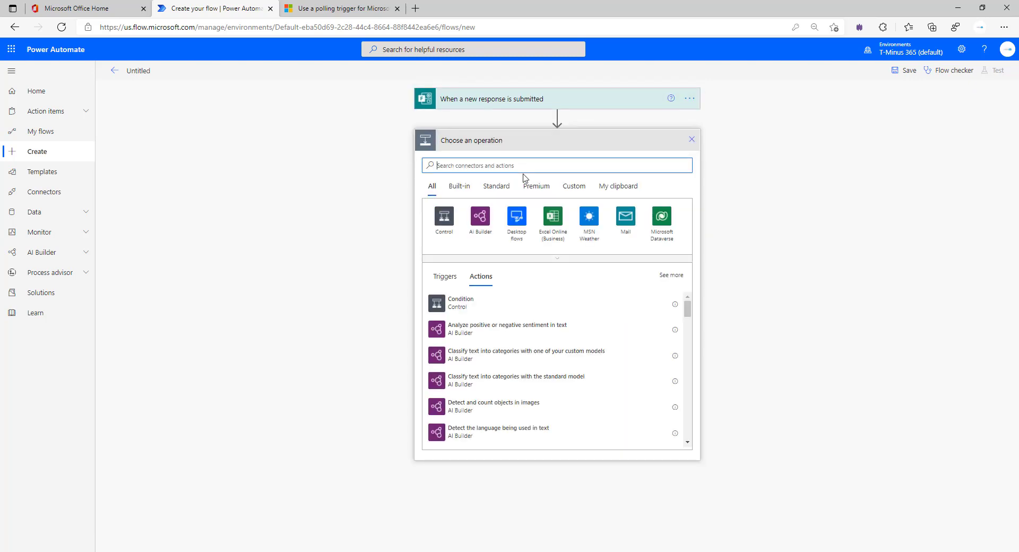
{"action": "left_click", "coordinate": [573, 187]}
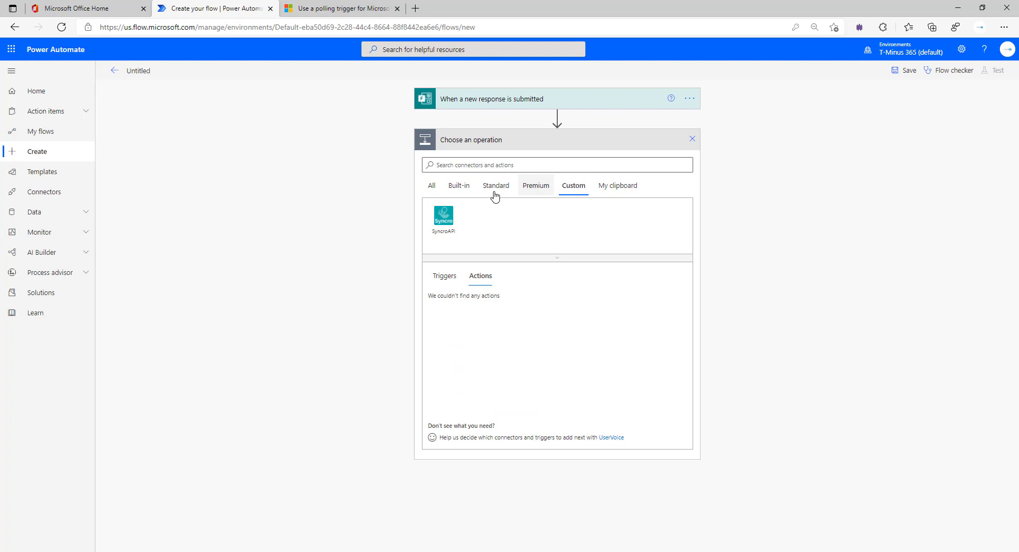
{"action": "left_click", "coordinate": [441, 219]}
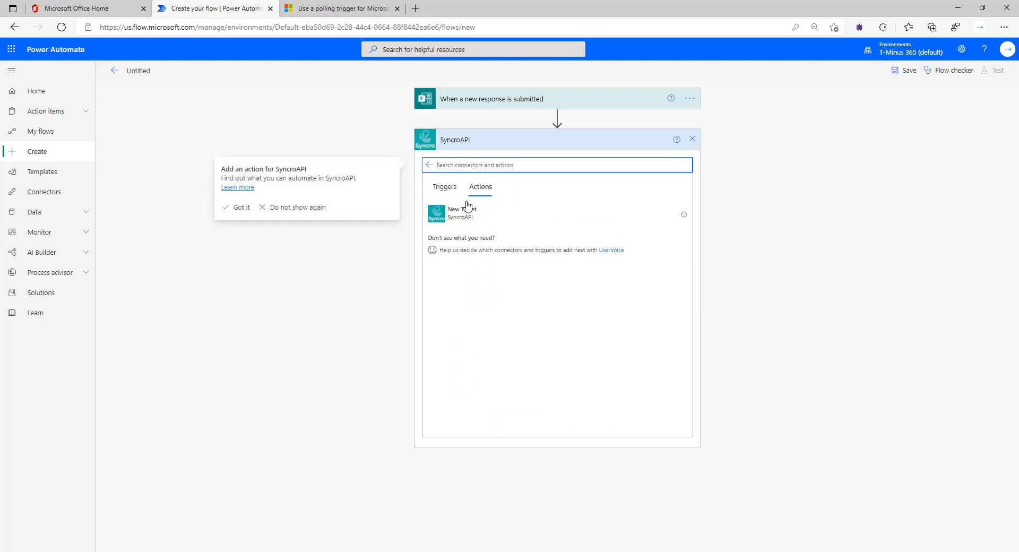
{"action": "left_click", "coordinate": [470, 210]}
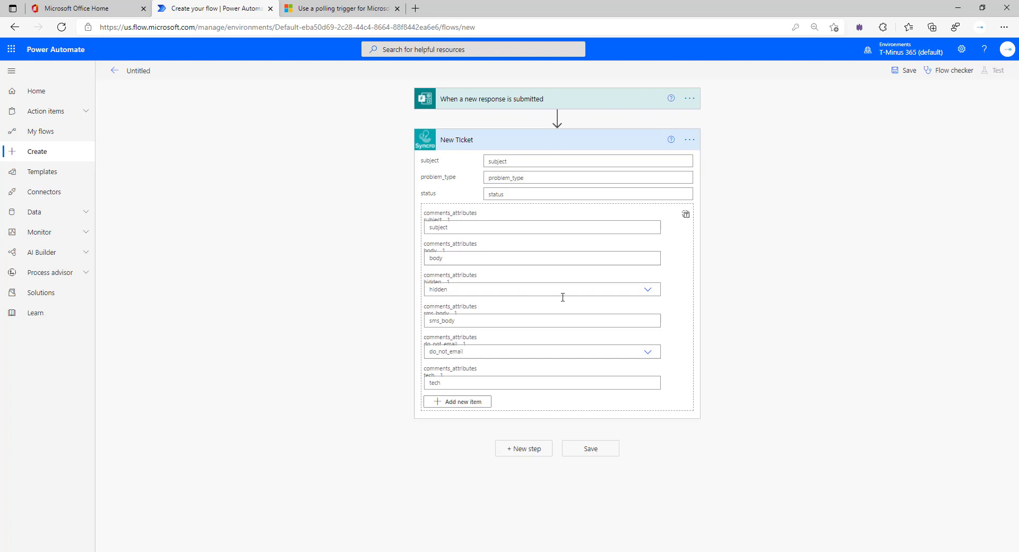
Set ticket subject 'NEw Form Sumbited', status 'New', and the comment subject to the Response Id
{"action": "left_click", "coordinate": [528, 161]}
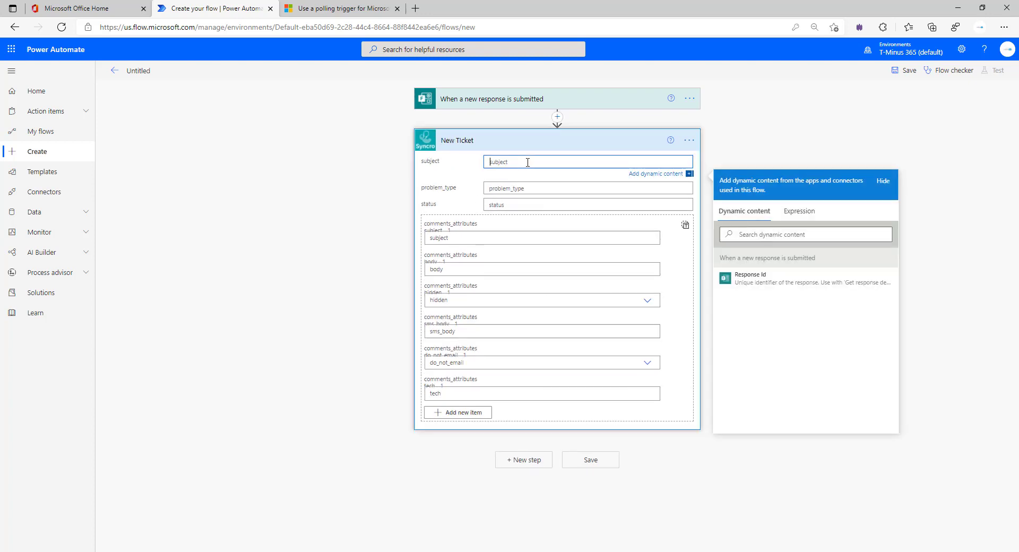
{"action": "type", "text": "NEw Form Sumbite"}
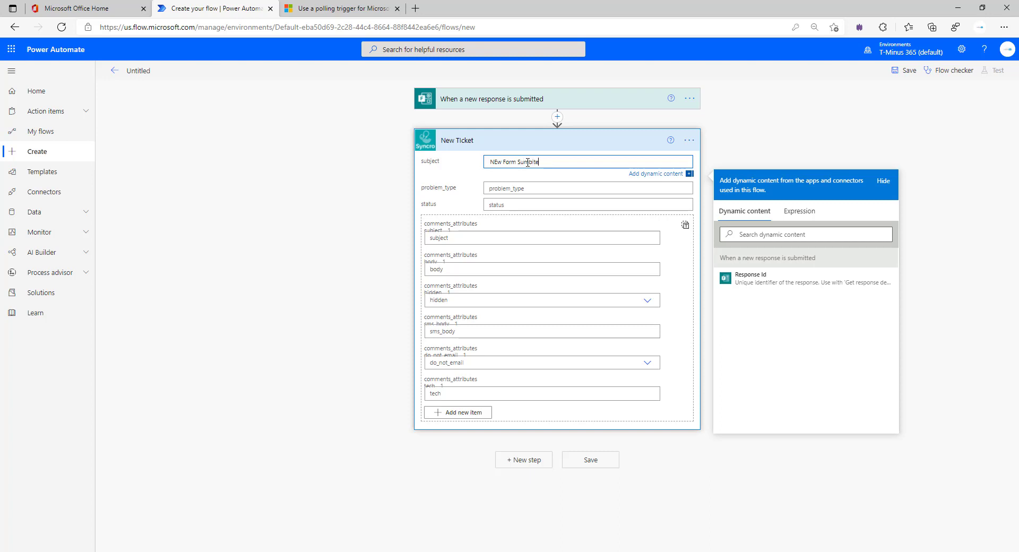
{"action": "type", "text": "d"}
{"action": "left_click", "coordinate": [526, 201]}
{"action": "type", "text": "NEw"}
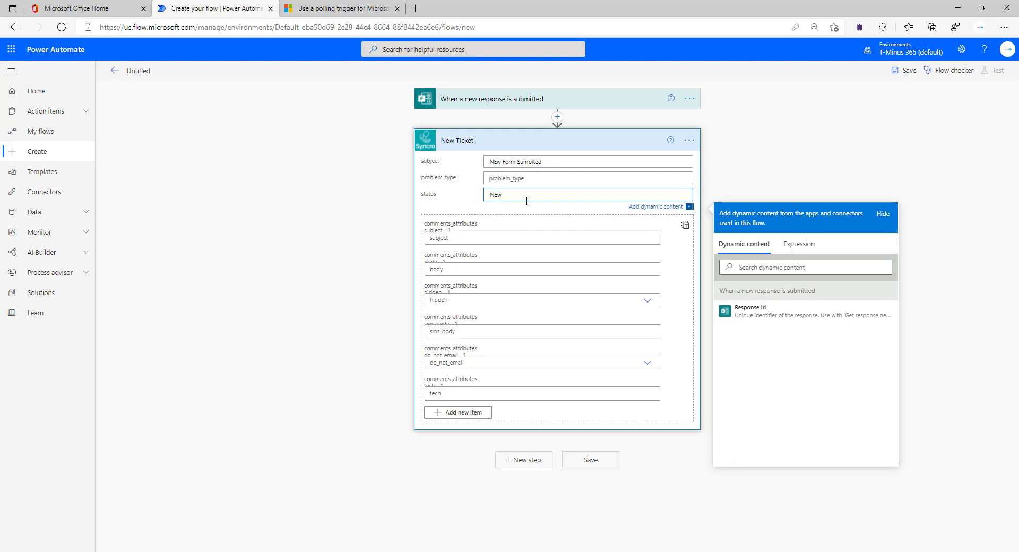
{"action": "key", "text": "BackSpace"}
{"action": "key", "text": "BackSpace"}
{"action": "type", "text": "ew"}
{"action": "left_click", "coordinate": [531, 235]}
{"action": "left_click", "coordinate": [533, 227]}
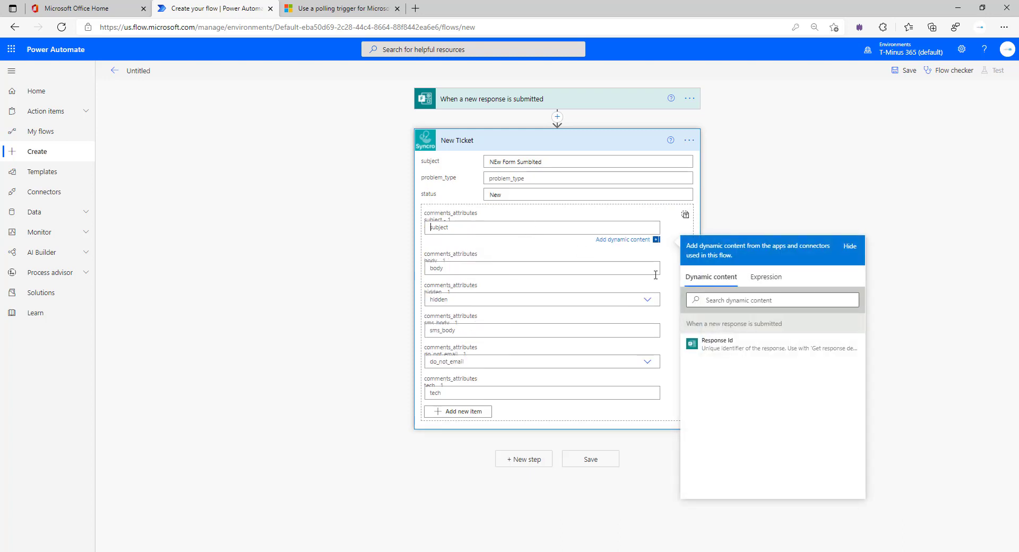
{"action": "left_click", "coordinate": [746, 344]}
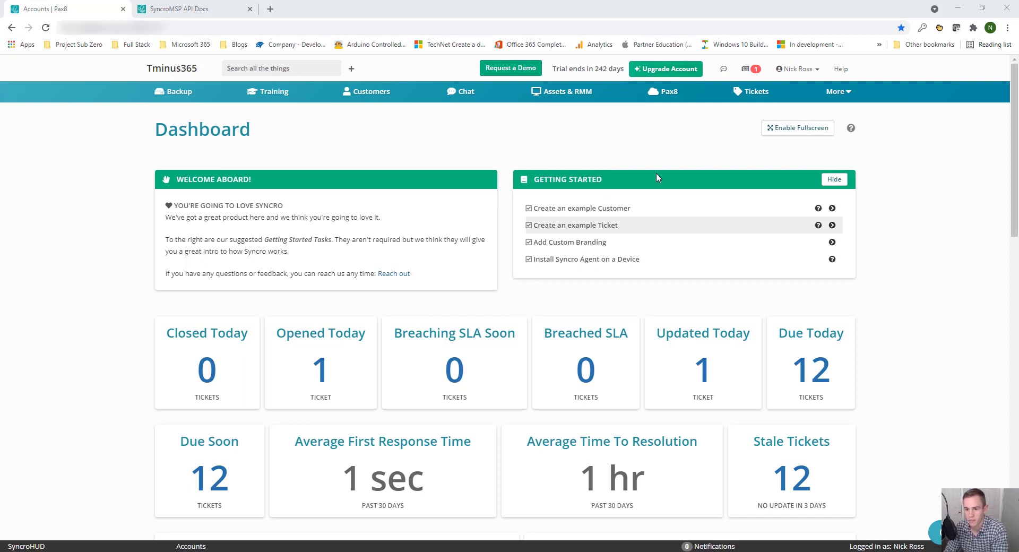
Go to Admin > API Tokens and look over the fourth token's key
{"action": "left_click", "coordinate": [842, 97]}
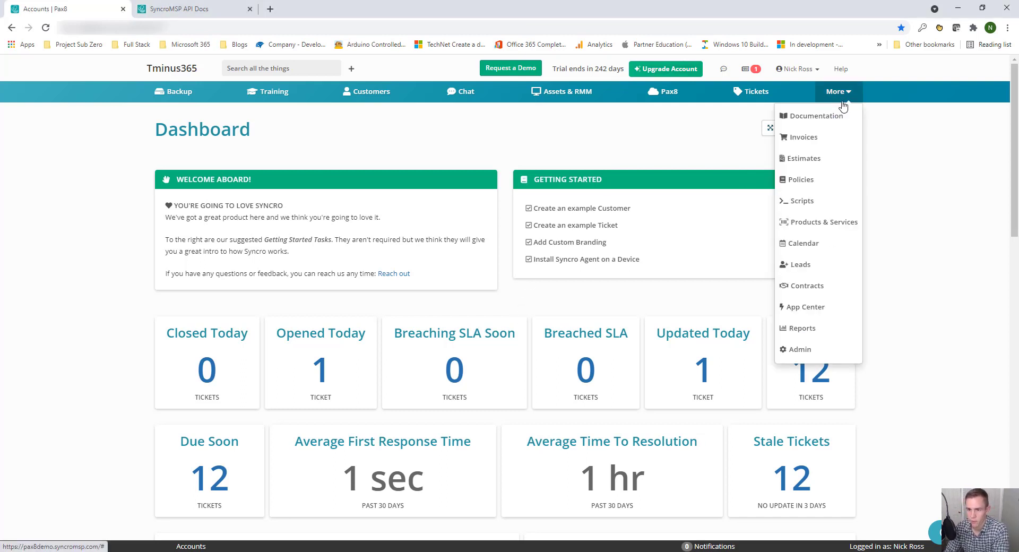
{"action": "left_click", "coordinate": [831, 359]}
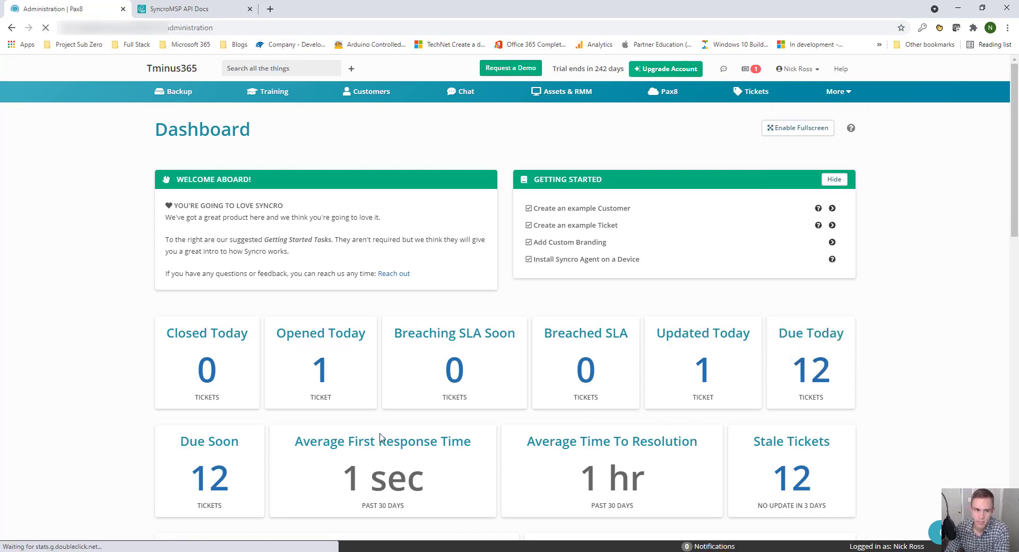
{"action": "scroll", "coordinate": [250, 400], "scroll_direction": "down", "scroll_amount": 15}
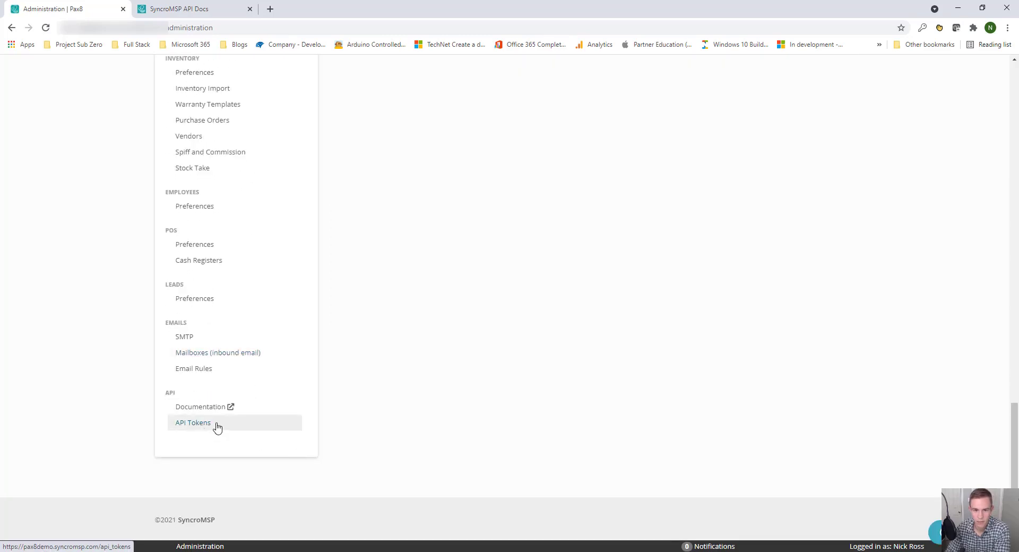
{"action": "left_click", "coordinate": [218, 427]}
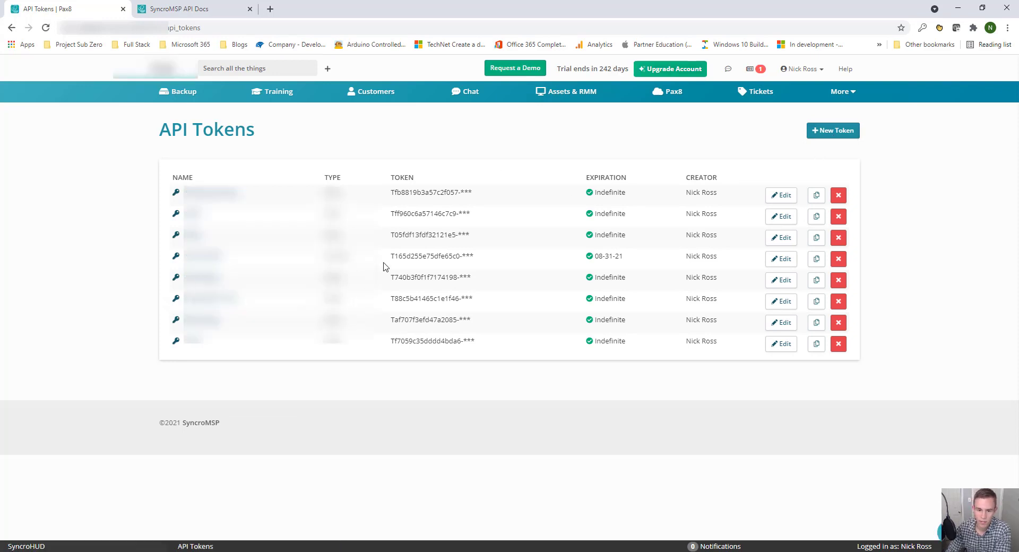
{"action": "left_click_drag", "start_coordinate": [389, 256], "coordinate": [519, 272]}
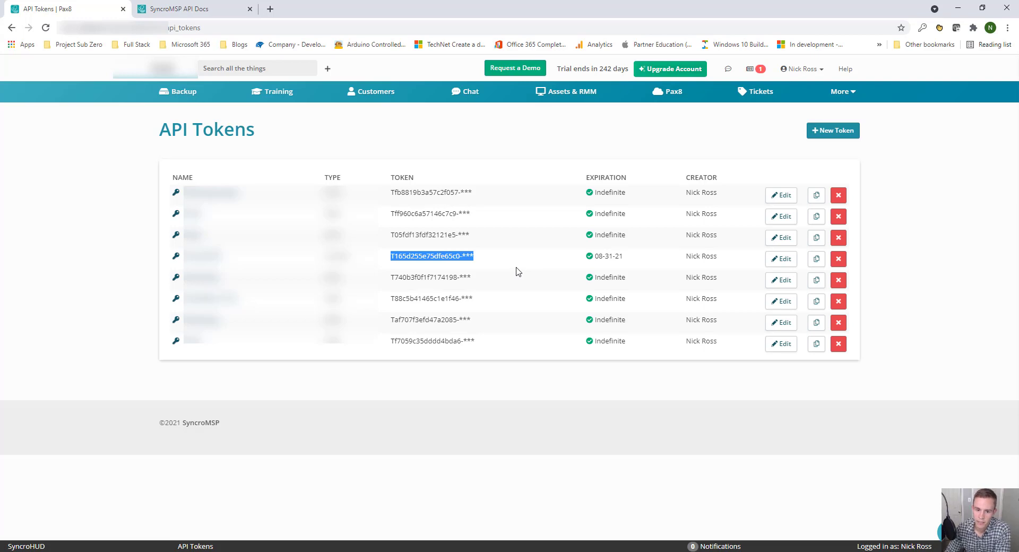
{"action": "left_click", "coordinate": [433, 256]}
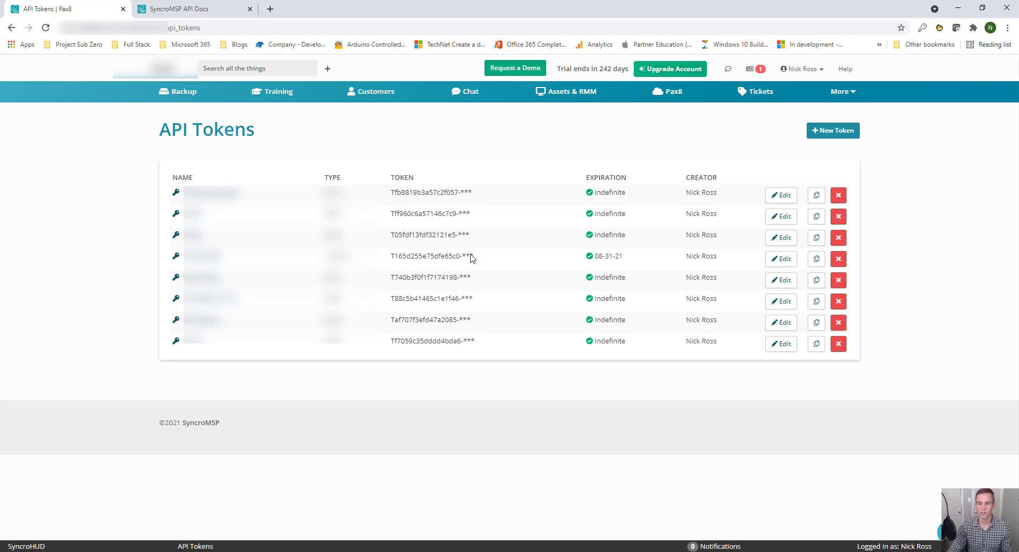
Edit the Powershell token expiring 08-31-21 and show all permissions, including disabled ones
{"action": "left_click", "coordinate": [781, 259]}
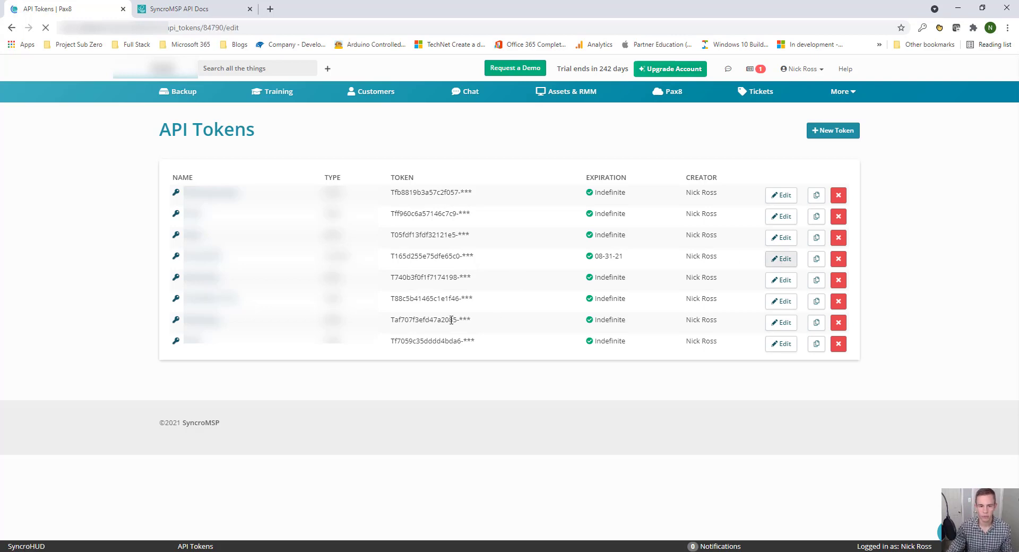
{"action": "scroll", "coordinate": [423, 317], "scroll_direction": "down", "scroll_amount": 5}
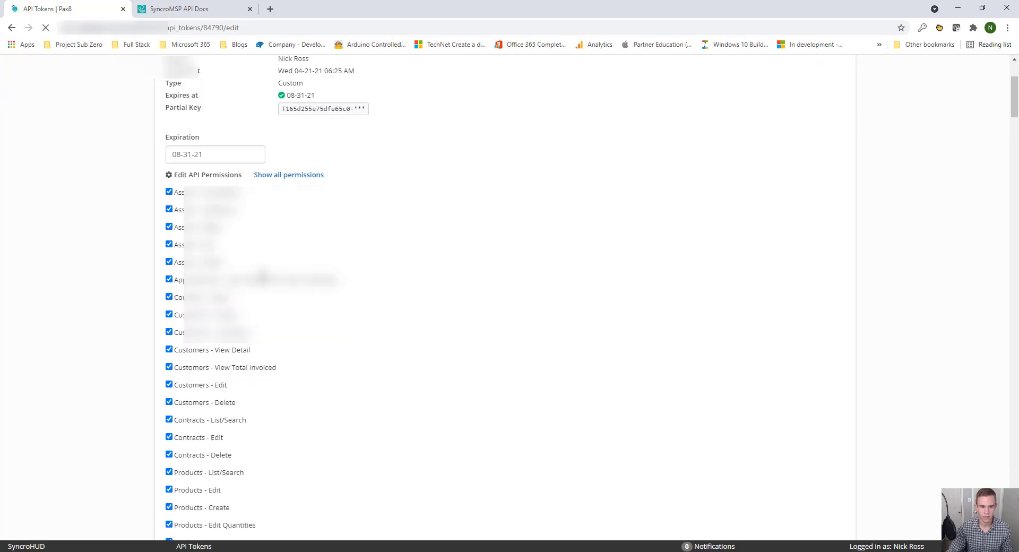
{"action": "scroll", "coordinate": [262, 273], "scroll_direction": "up", "scroll_amount": 2}
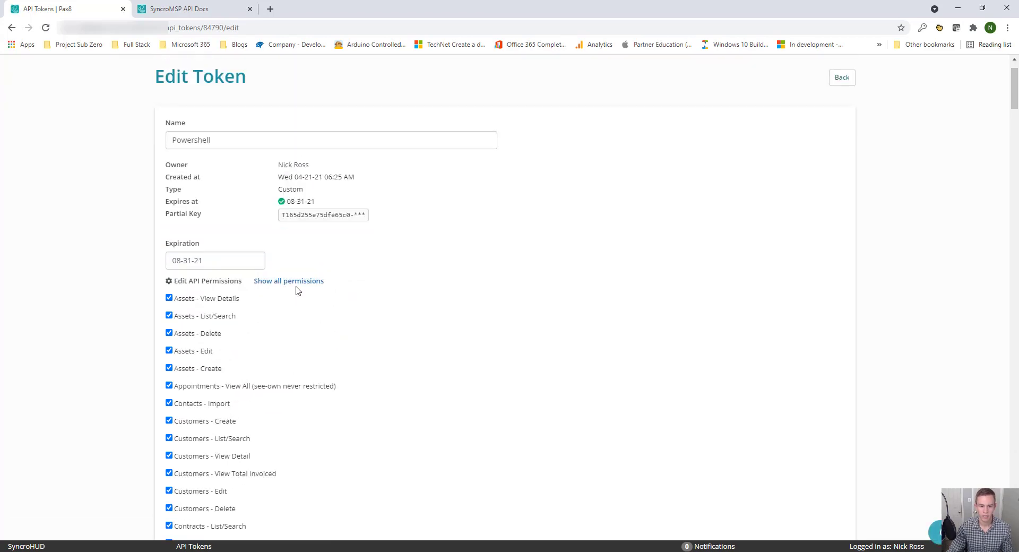
{"action": "left_click", "coordinate": [296, 284]}
{"action": "scroll", "coordinate": [298, 292], "scroll_direction": "down", "scroll_amount": 4}
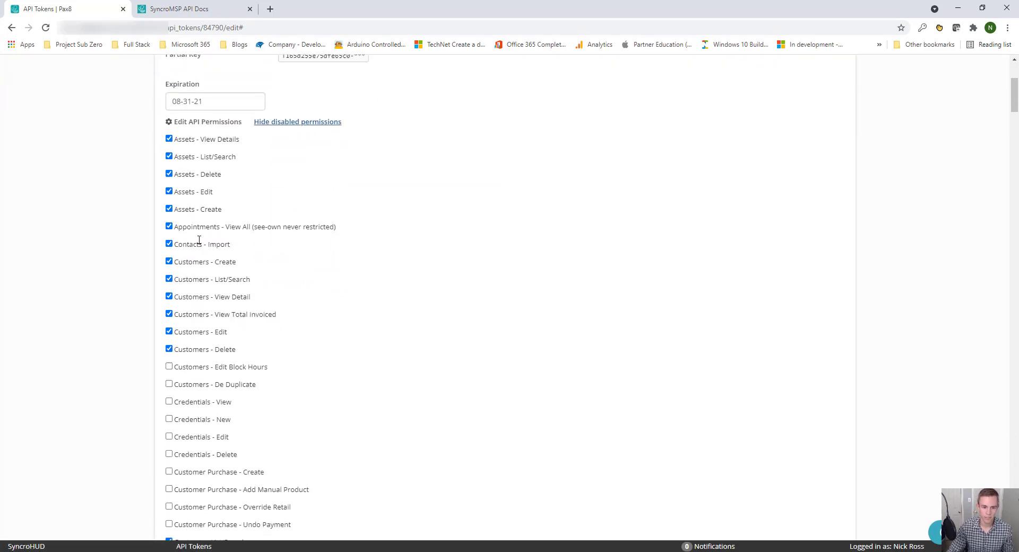
Check the API docs, then review the Tickets - List/Search and Tickets - Create permissions
{"action": "left_click", "coordinate": [175, 9]}
{"action": "scroll", "coordinate": [523, 323], "scroll_direction": "down", "scroll_amount": 9}
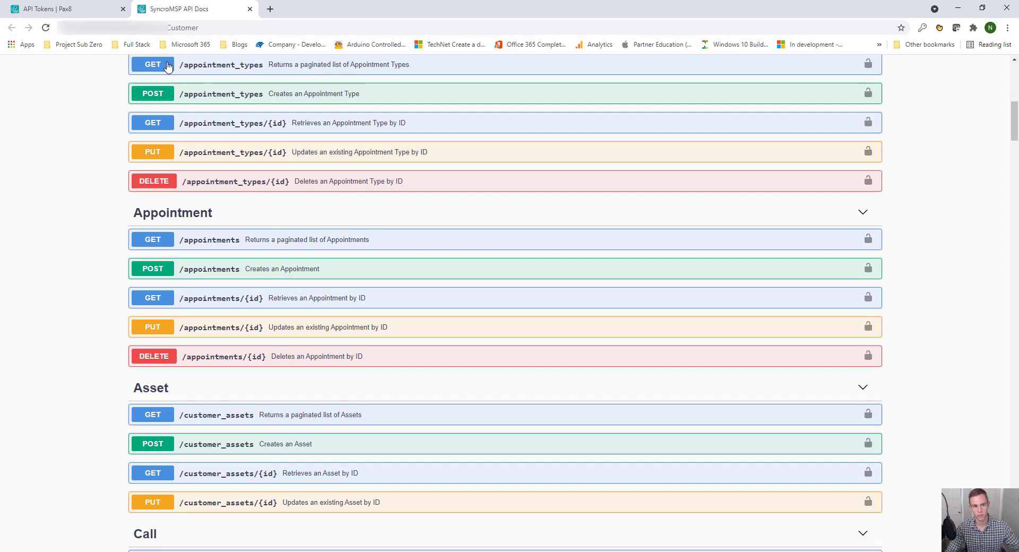
{"action": "left_click", "coordinate": [79, 9]}
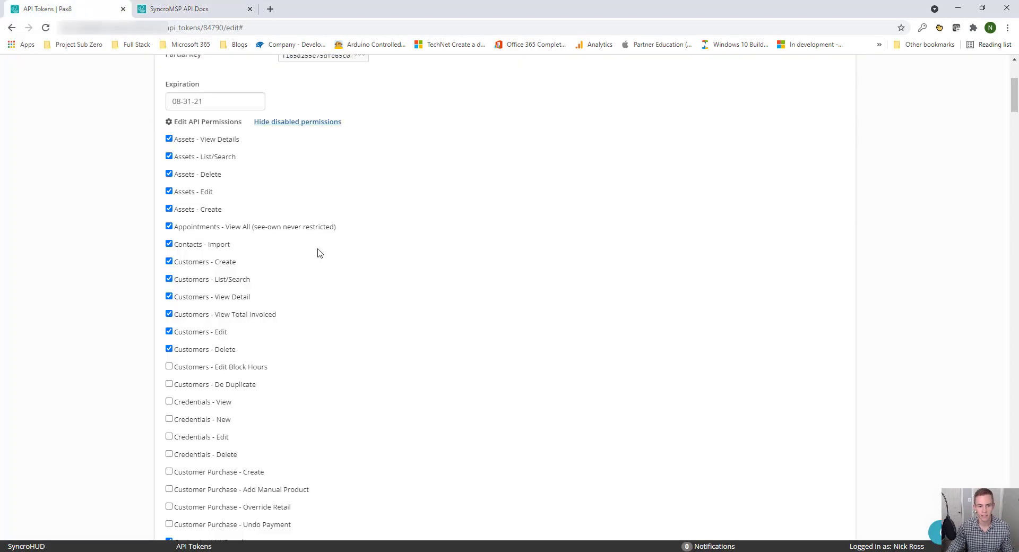
{"action": "scroll", "coordinate": [316, 252], "scroll_direction": "down", "scroll_amount": 9}
{"action": "scroll", "coordinate": [318, 252], "scroll_direction": "down", "scroll_amount": 7}
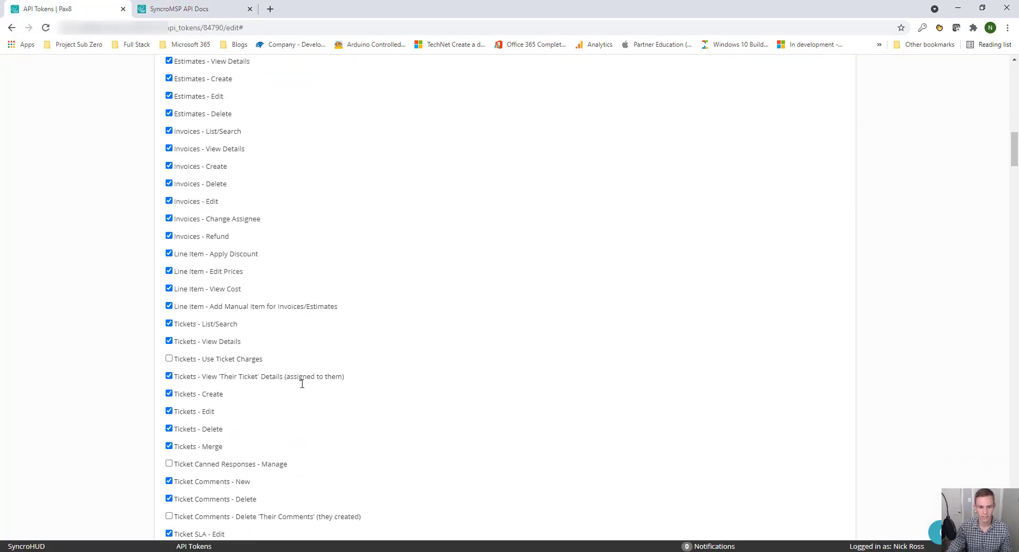
{"action": "left_click_drag", "start_coordinate": [184, 324], "coordinate": [216, 323]}
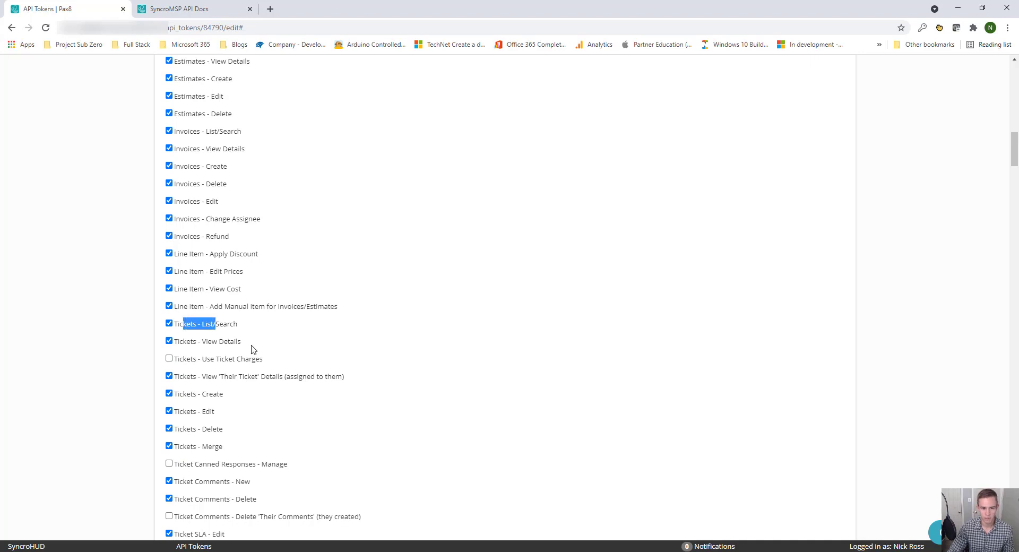
{"action": "double_click", "coordinate": [177, 396]}
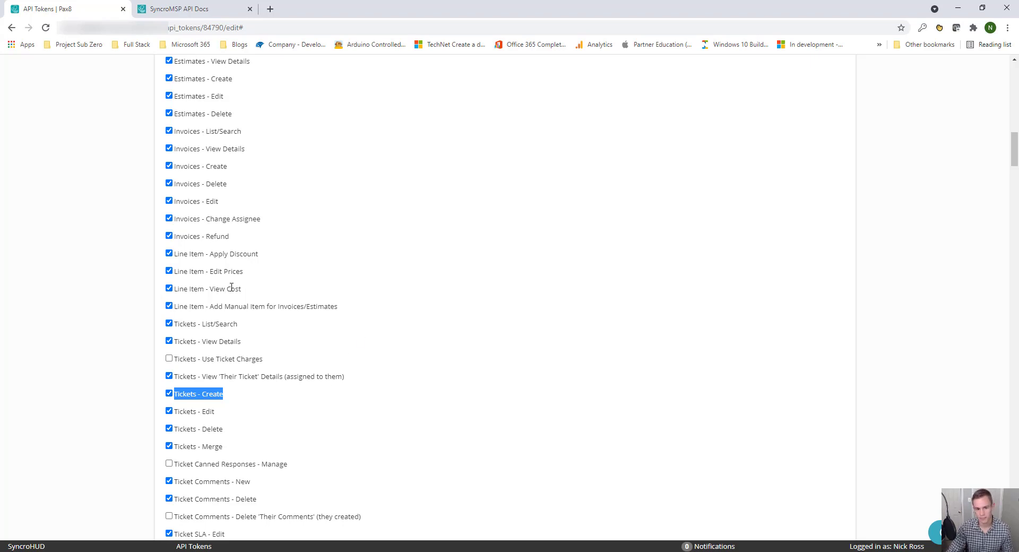
{"action": "scroll", "coordinate": [451, 361], "scroll_direction": "up", "scroll_amount": 8}
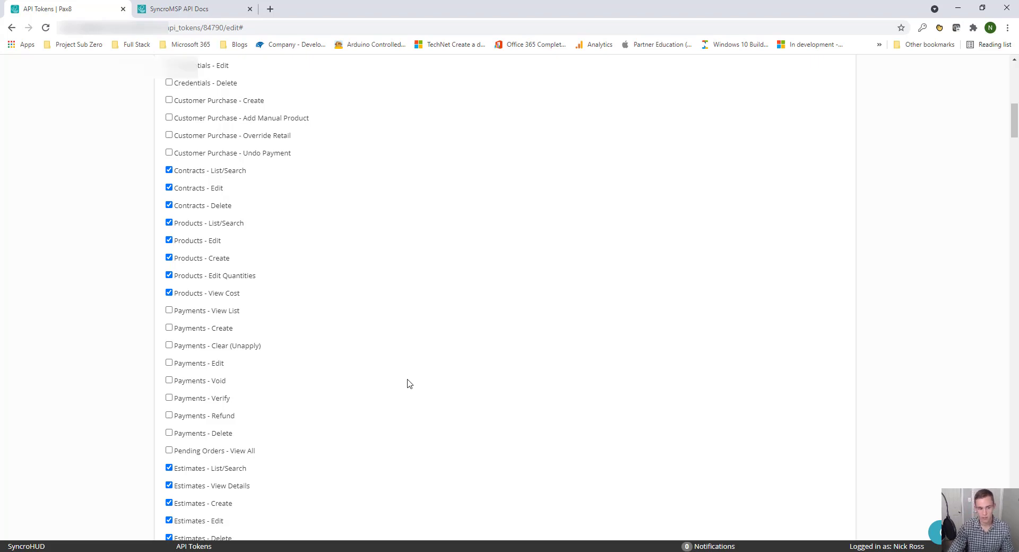
{"action": "scroll", "coordinate": [392, 178], "scroll_direction": "up", "scroll_amount": 11}
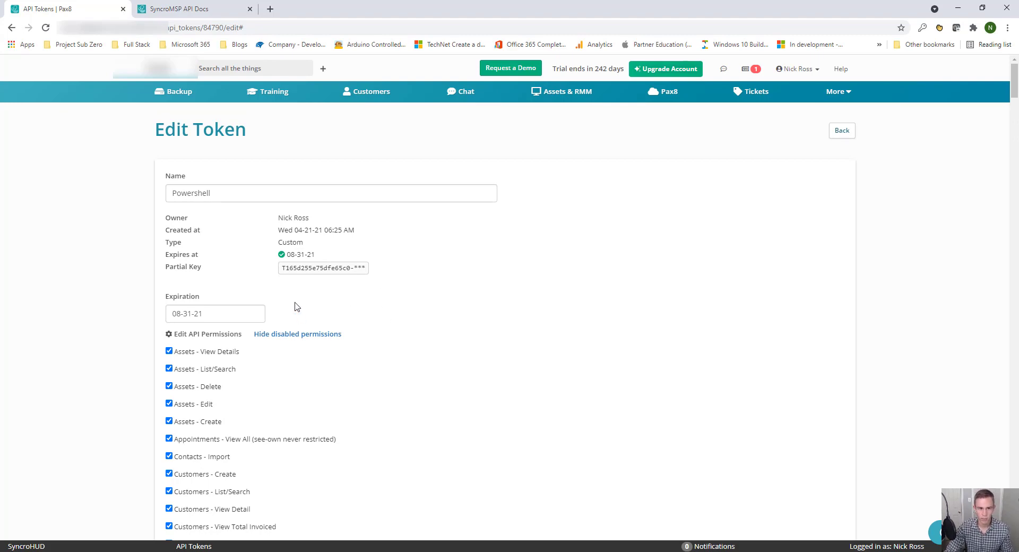
Expand GET /contacts in the API docs' Contact section to view parameters and example response
{"action": "left_click", "coordinate": [170, 8]}
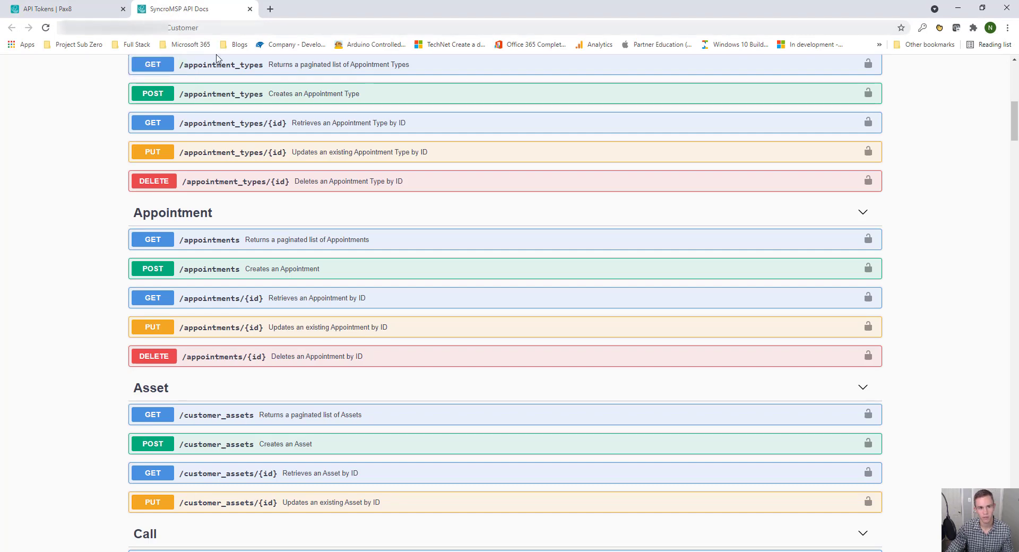
{"action": "scroll", "coordinate": [372, 237], "scroll_direction": "down", "scroll_amount": 5}
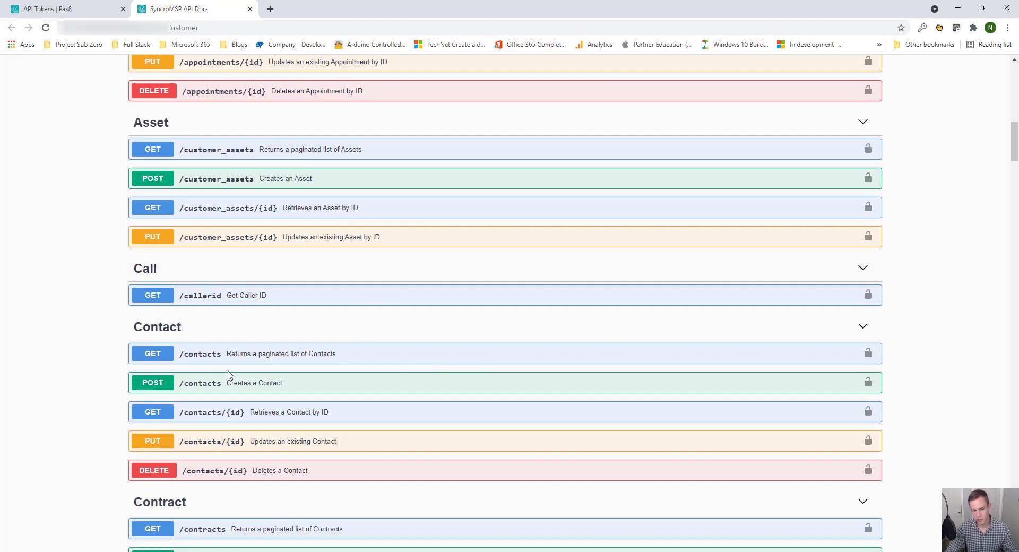
{"action": "scroll", "coordinate": [305, 386], "scroll_direction": "down", "scroll_amount": 2}
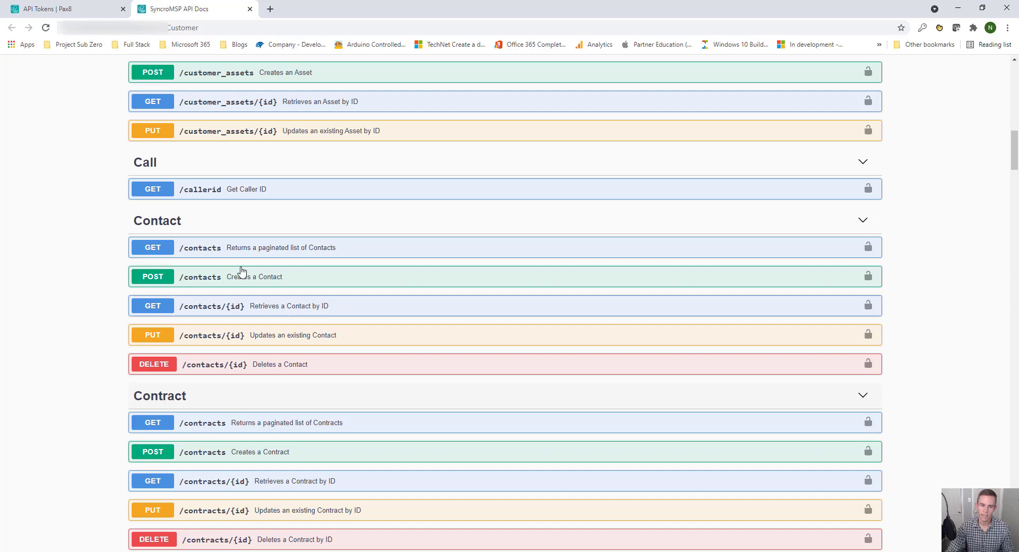
{"action": "left_click", "coordinate": [238, 250]}
{"action": "scroll", "coordinate": [311, 357], "scroll_direction": "down", "scroll_amount": 5}
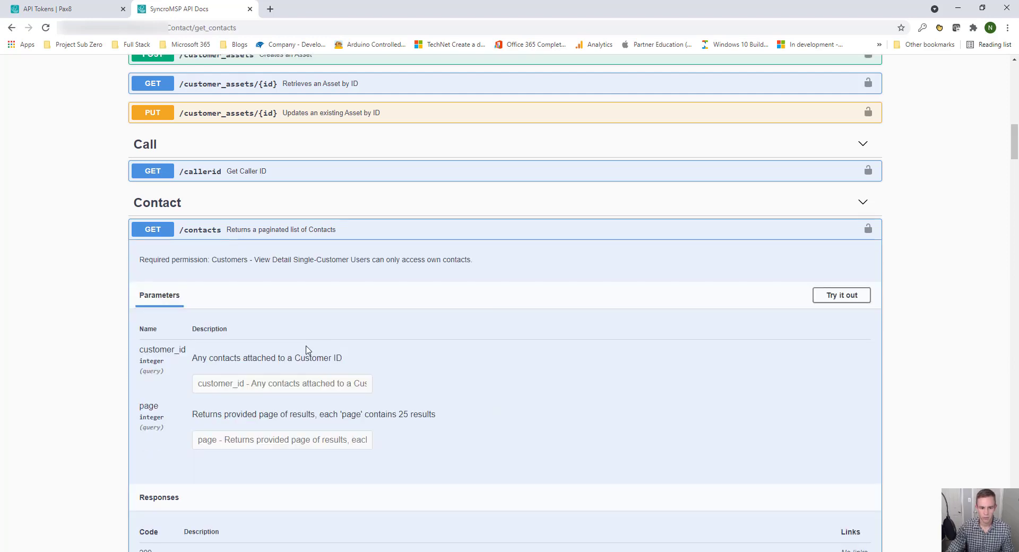
{"action": "scroll", "coordinate": [311, 348], "scroll_direction": "down", "scroll_amount": 2}
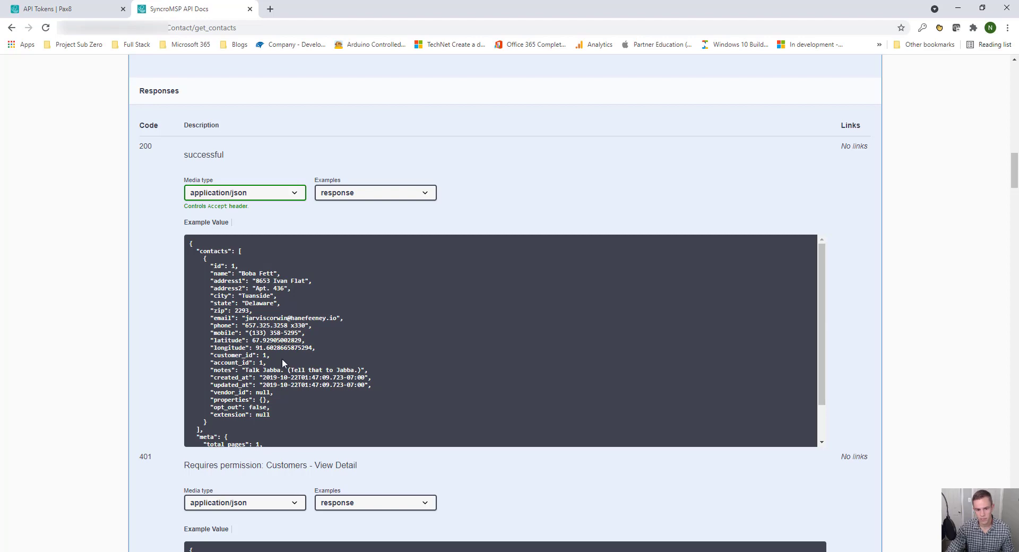
{"action": "scroll", "coordinate": [282, 359], "scroll_direction": "up", "scroll_amount": 5}
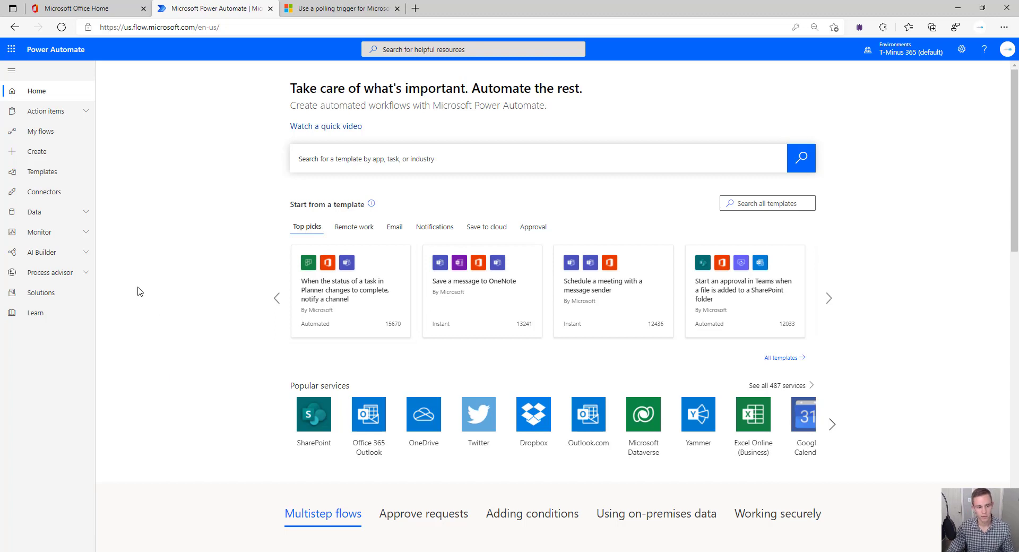
Go to Data > Custom connectors and show the New custom connector options
{"action": "left_click", "coordinate": [40, 213]}
{"action": "left_click", "coordinate": [60, 273]}
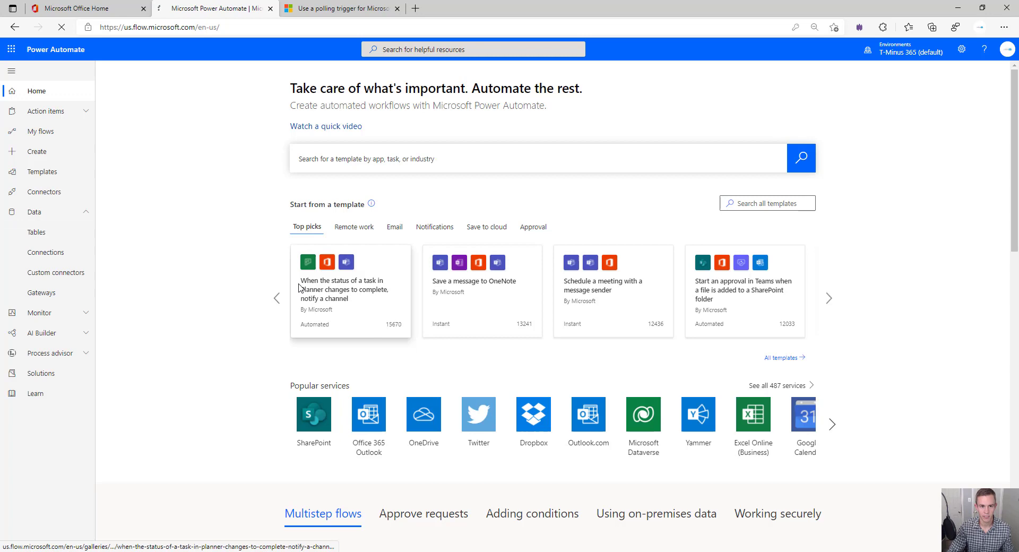
{"action": "left_click", "coordinate": [81, 11]}
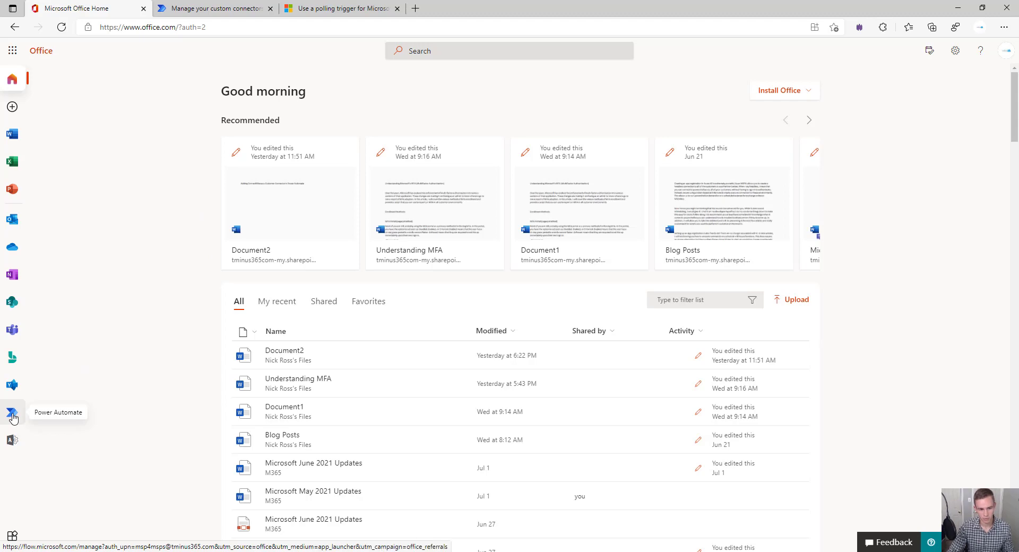
{"action": "left_click", "coordinate": [13, 417]}
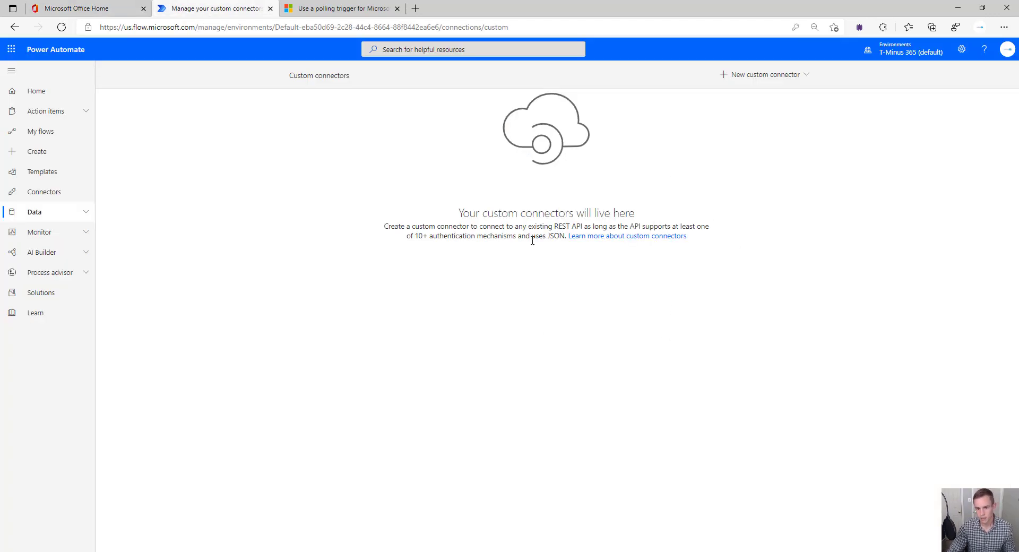
{"action": "left_click", "coordinate": [776, 78]}
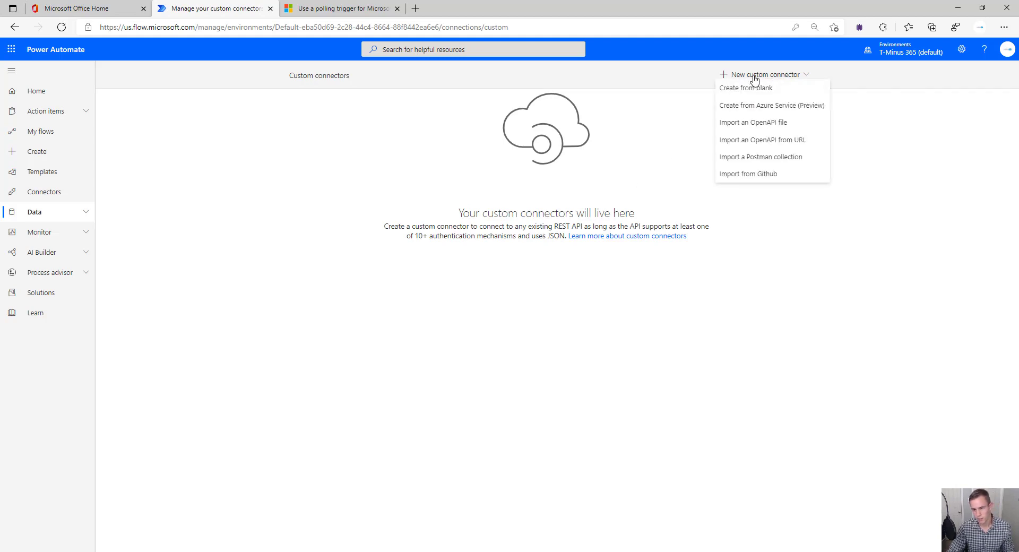
Create a blank custom connector named SyncroAPI and upload the Syncro icon
{"action": "left_click", "coordinate": [747, 89]}
{"action": "left_click", "coordinate": [498, 296]}
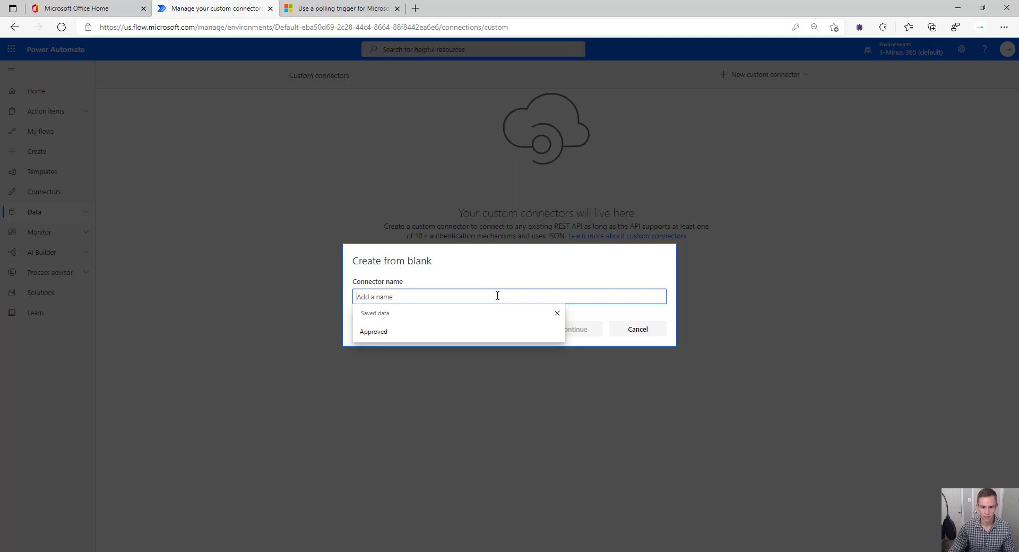
{"action": "type", "text": "Sync"}
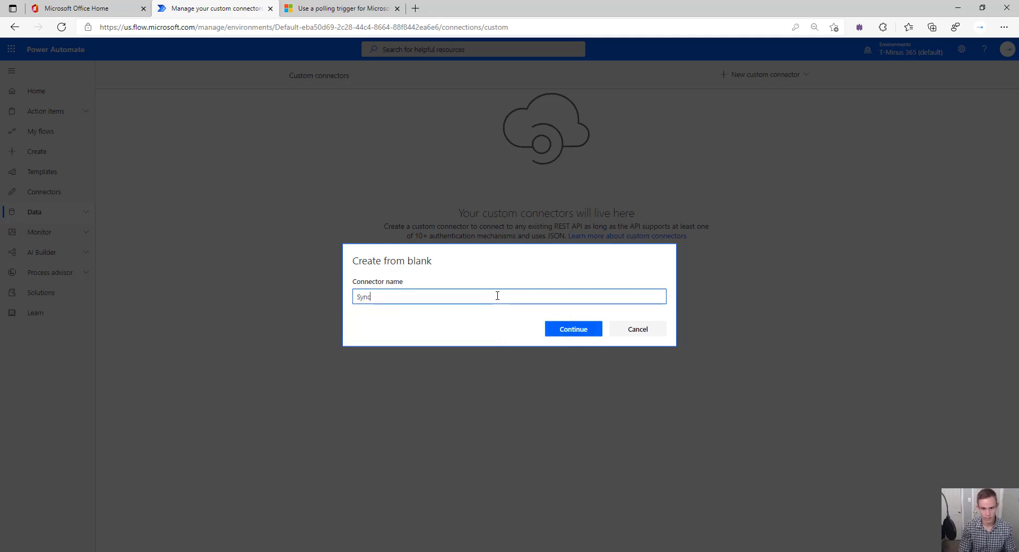
{"action": "type", "text": "roAPI"}
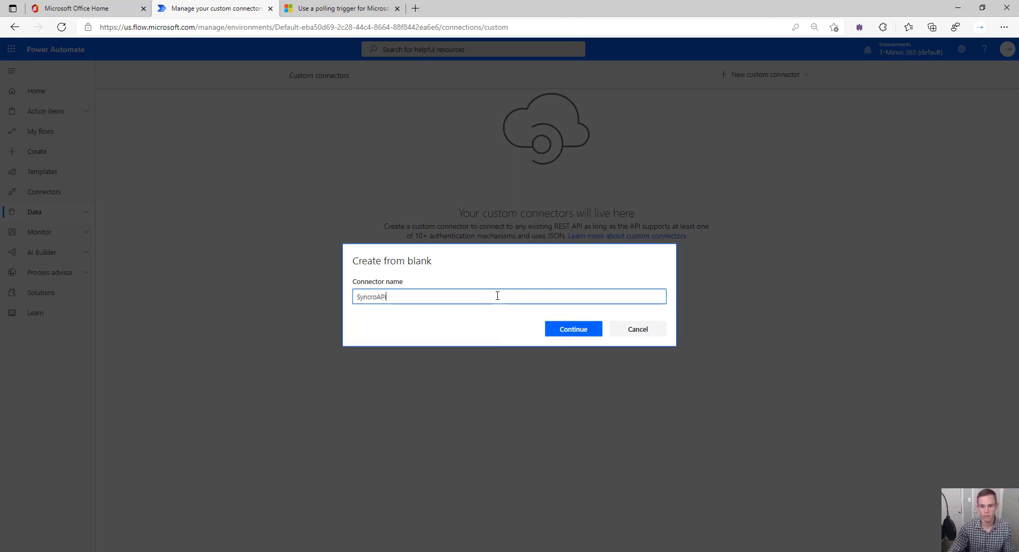
{"action": "left_click", "coordinate": [561, 332]}
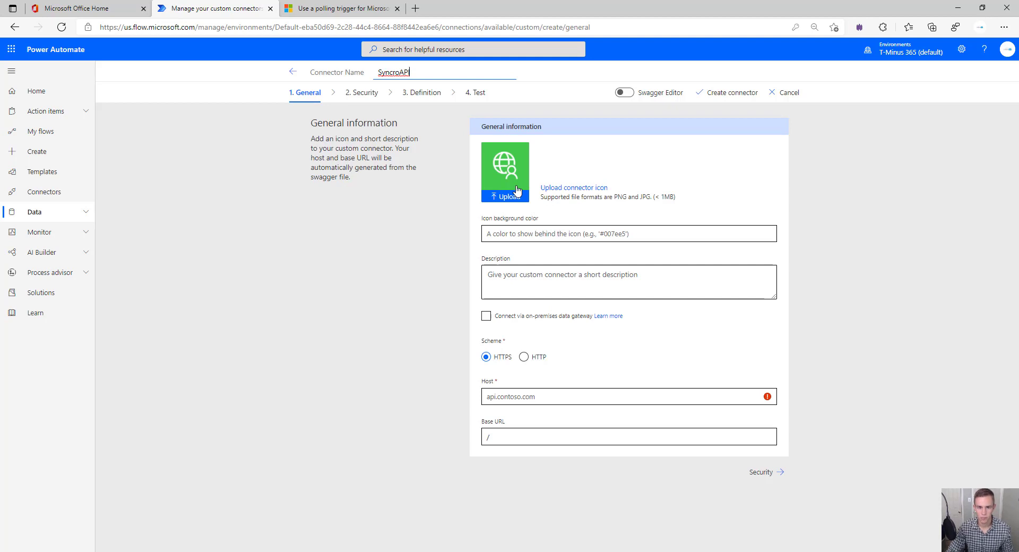
{"action": "left_click", "coordinate": [517, 190]}
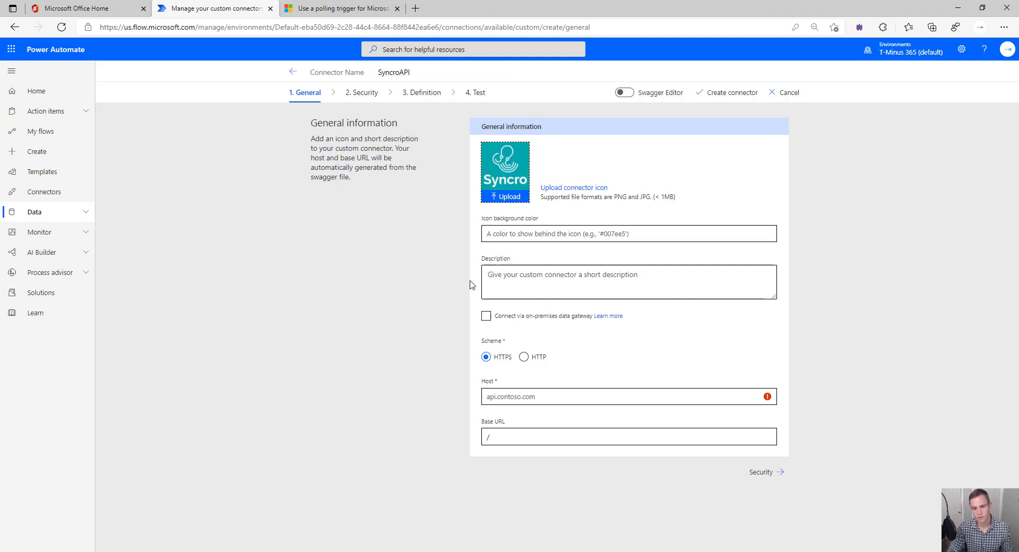
Set the host to tminus365.syncromsp.com and the base URL to /api/v1
{"action": "left_click", "coordinate": [556, 398]}
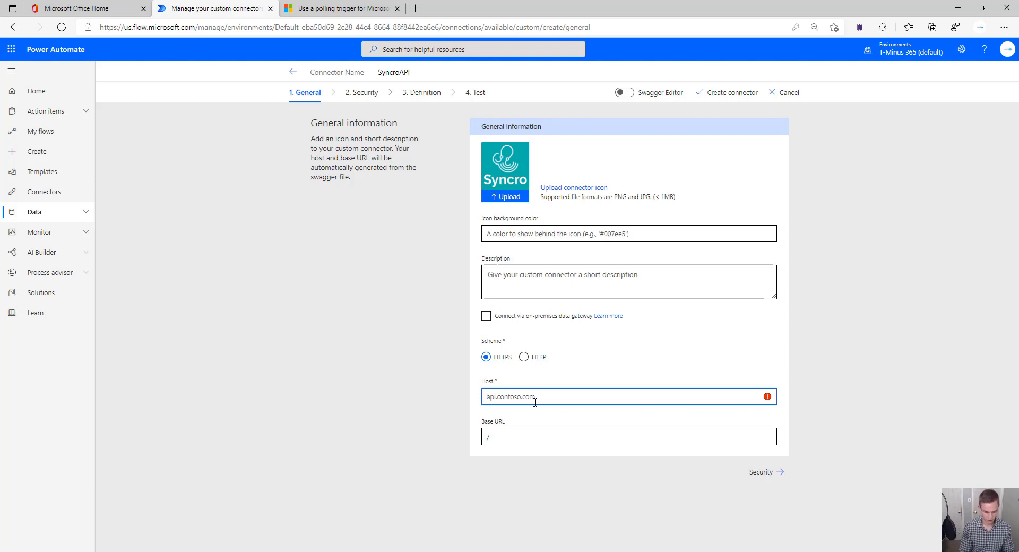
{"action": "type", "text": "<"}
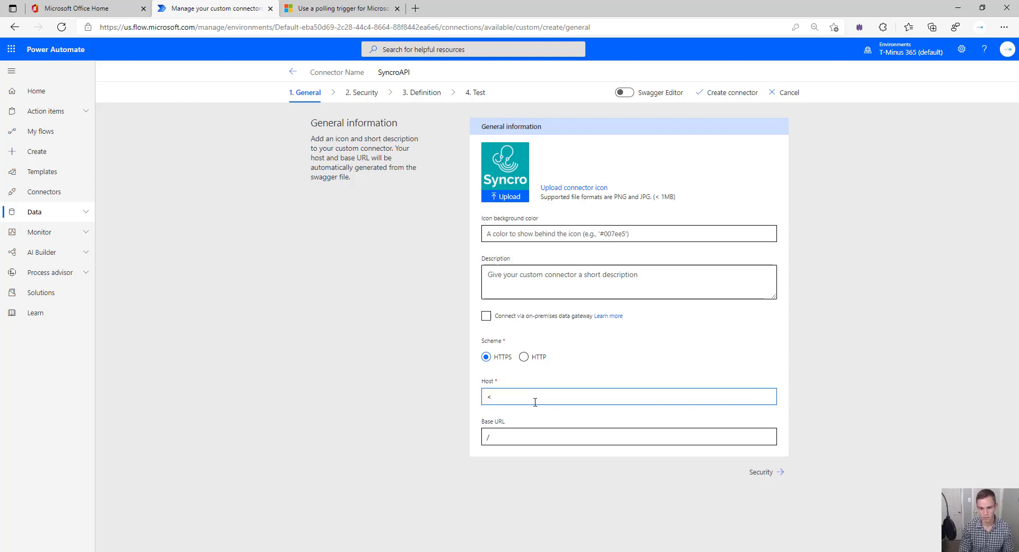
{"action": "type", "text": "Host"}
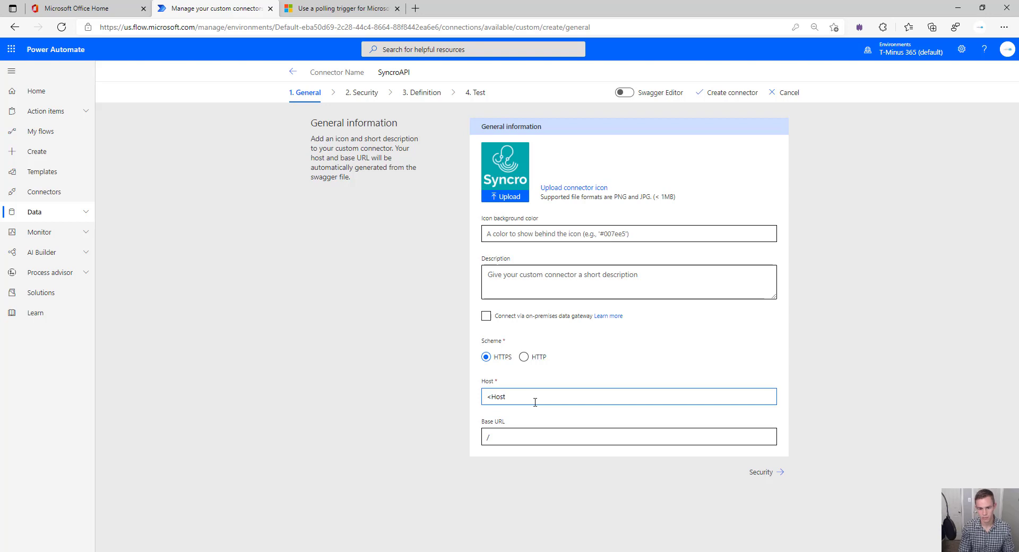
{"action": "type", "text": "Name>"}
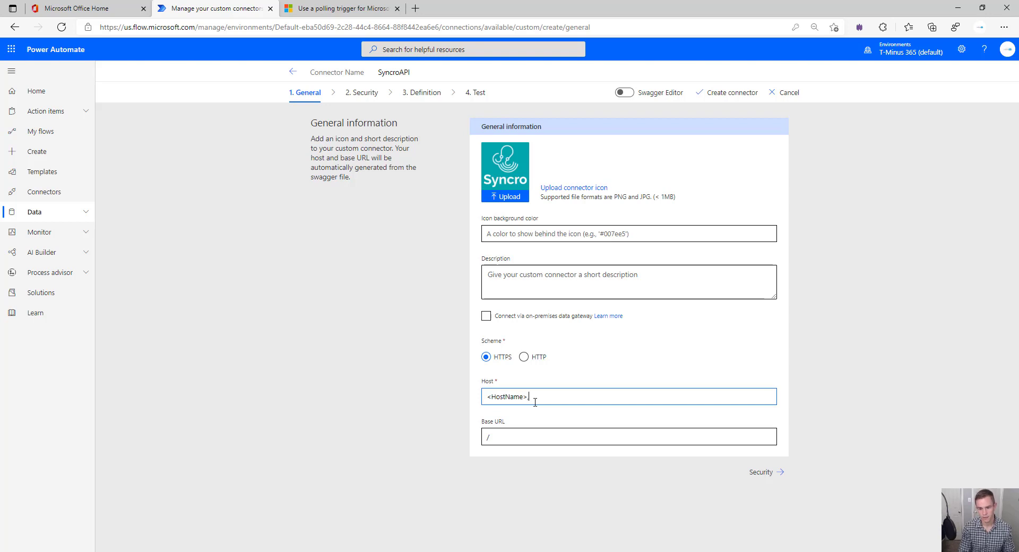
{"action": "type", "text": ".syncromsp"}
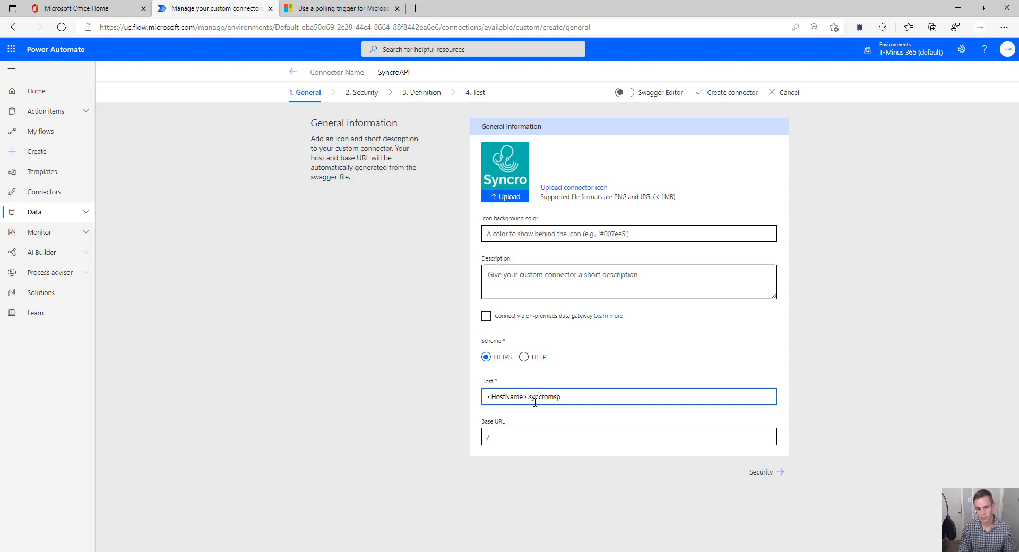
{"action": "type", "text": ".com"}
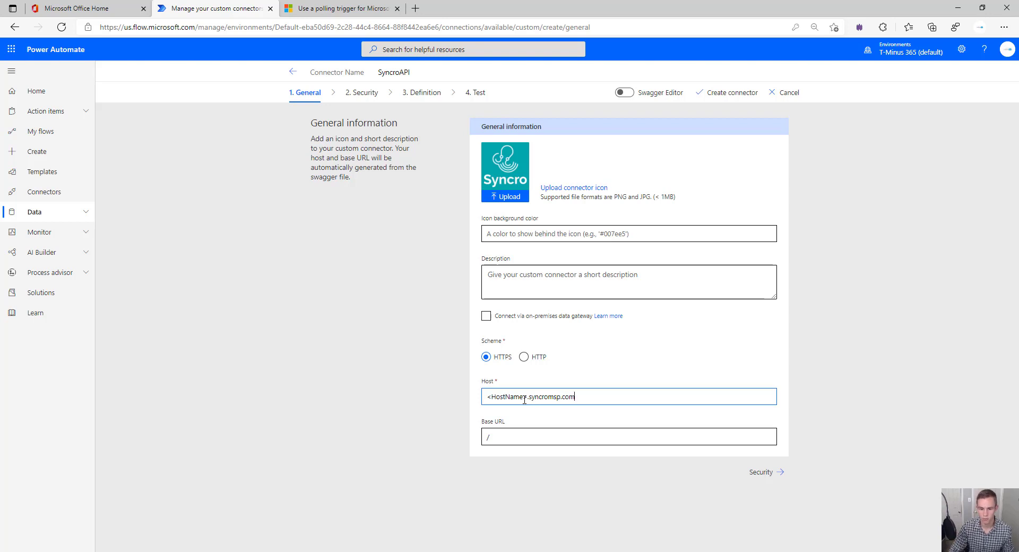
{"action": "left_click_drag", "start_coordinate": [523, 397], "coordinate": [489, 395]}
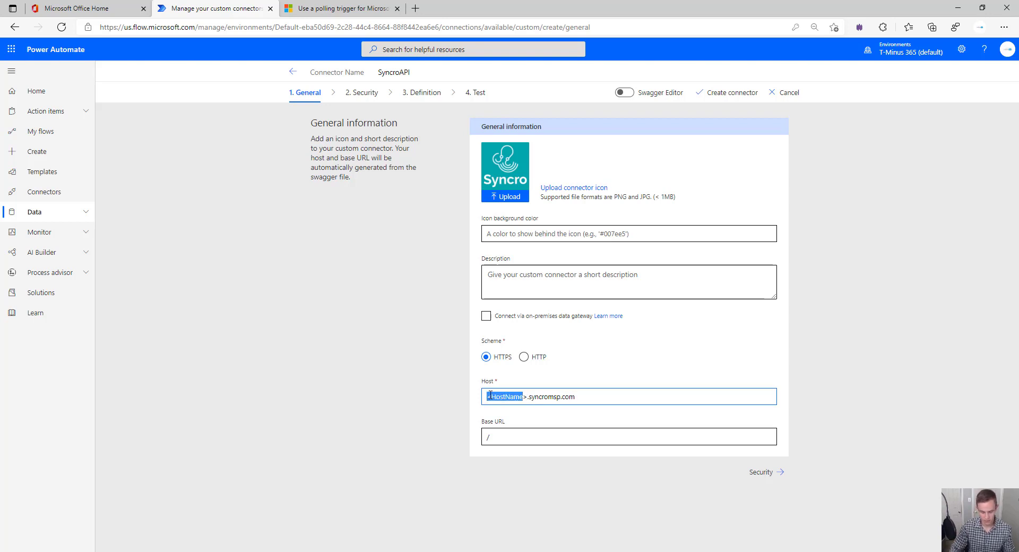
{"action": "key", "text": "BackSpace"}
{"action": "key", "text": "Delete"}
{"action": "type", "text": "tminus36"}
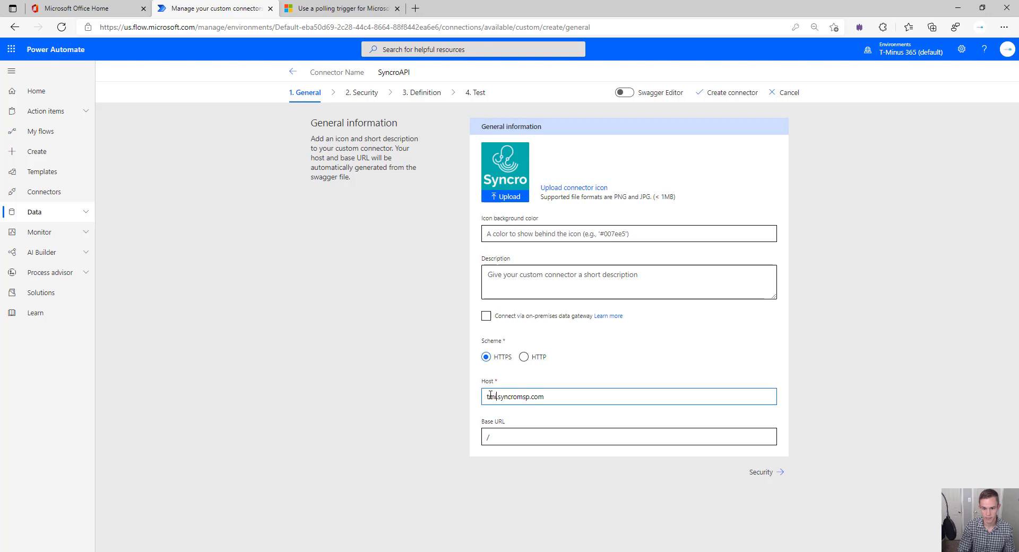
{"action": "type", "text": "5"}
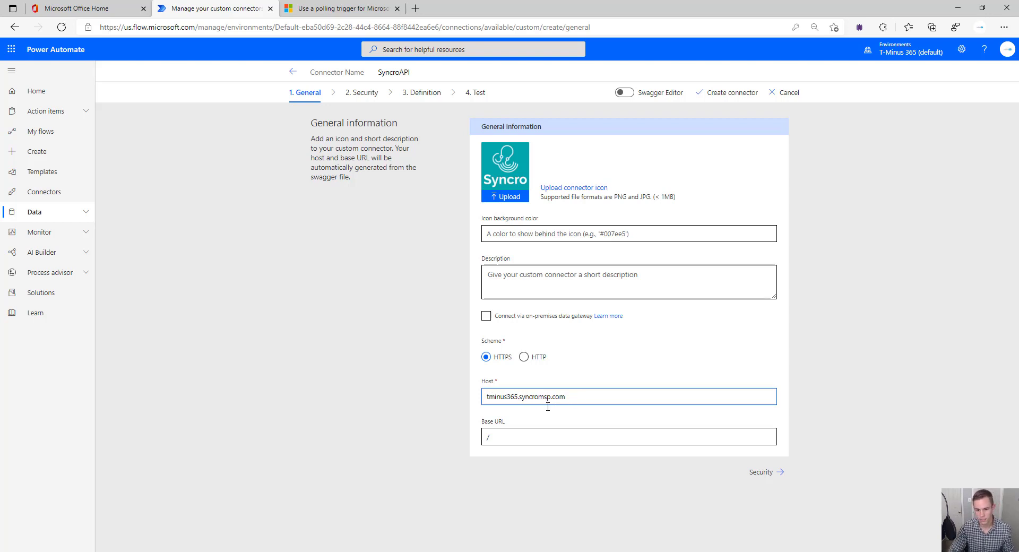
{"action": "left_click", "coordinate": [579, 437]}
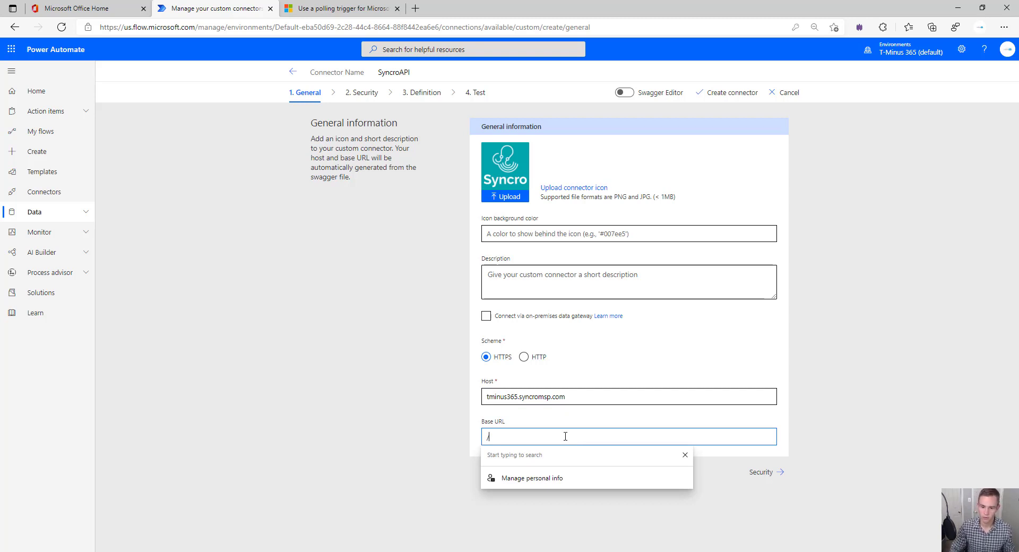
{"action": "type", "text": "api/v1"}
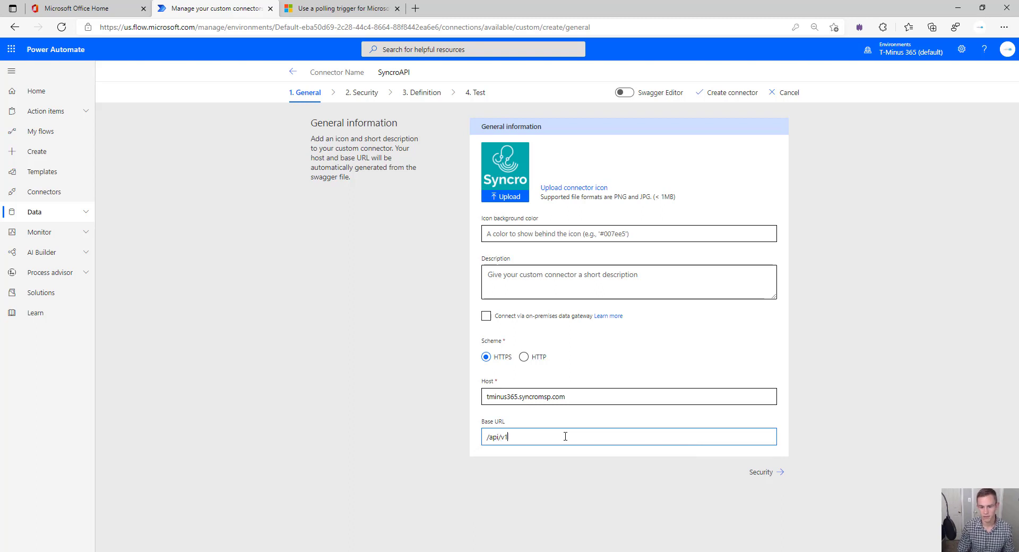
{"action": "type", "text": "/"}
{"action": "key", "text": "BackSpace"}
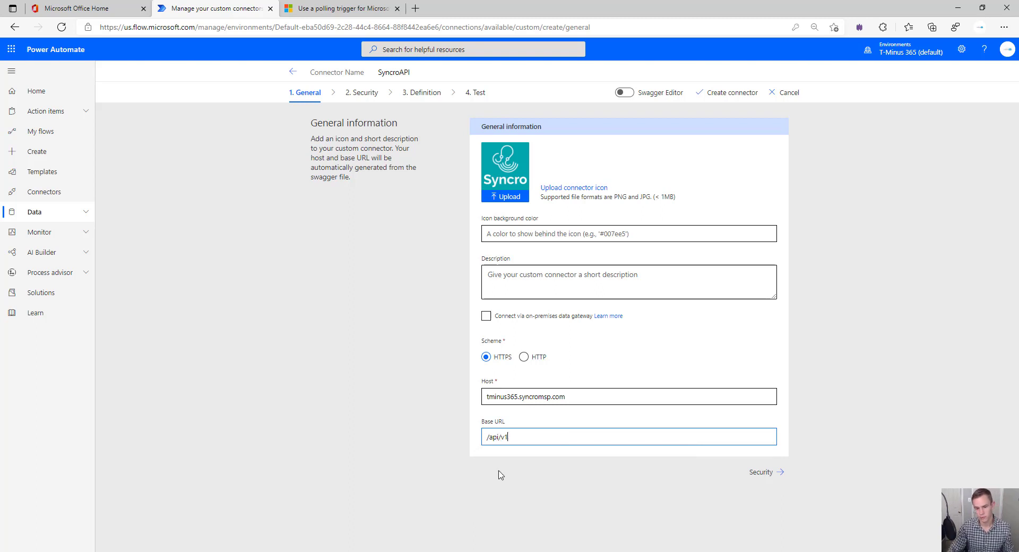
Choose API Key authentication with parameter label api-key
{"action": "key", "text": "Return"}
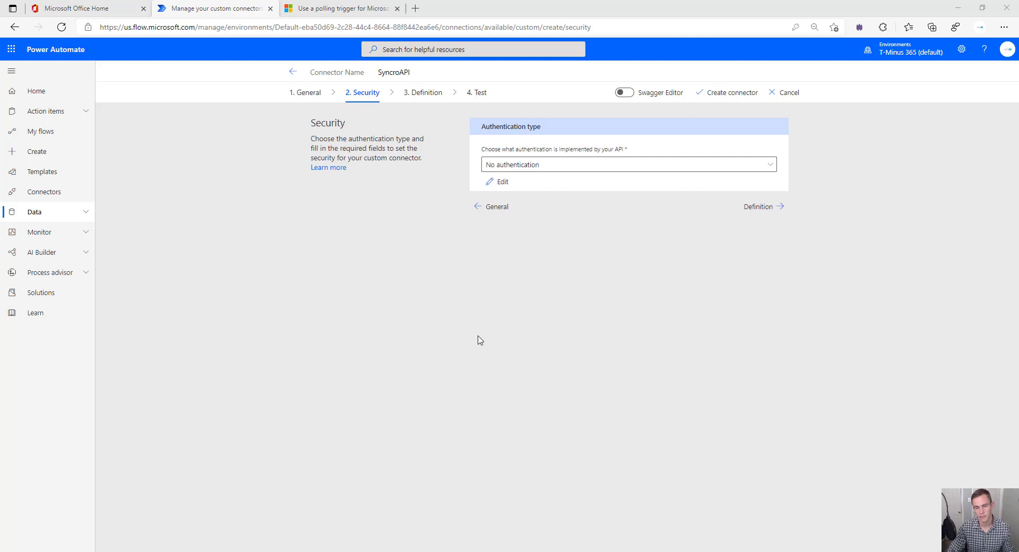
{"action": "left_click", "coordinate": [544, 168]}
{"action": "left_click", "coordinate": [513, 223]}
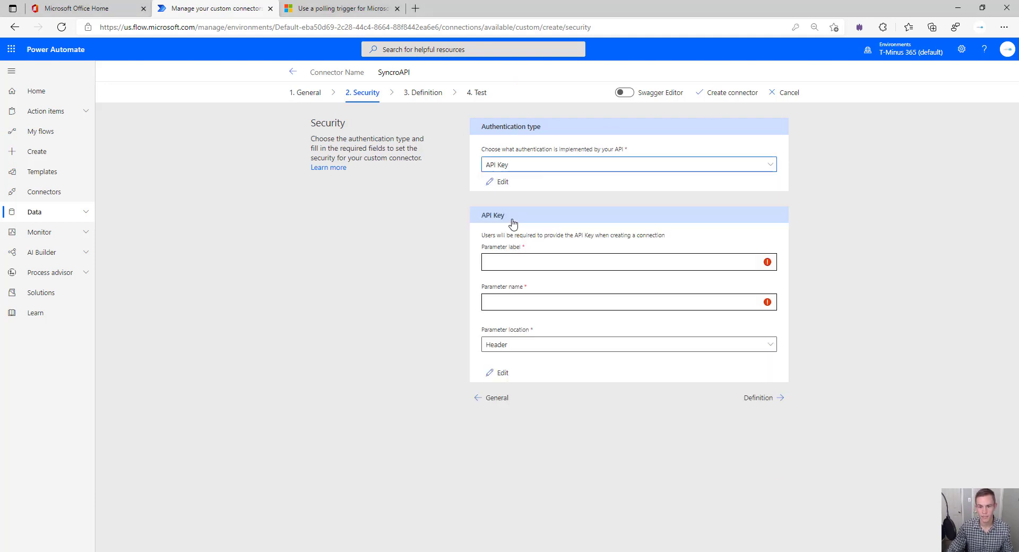
{"action": "left_click", "coordinate": [554, 257]}
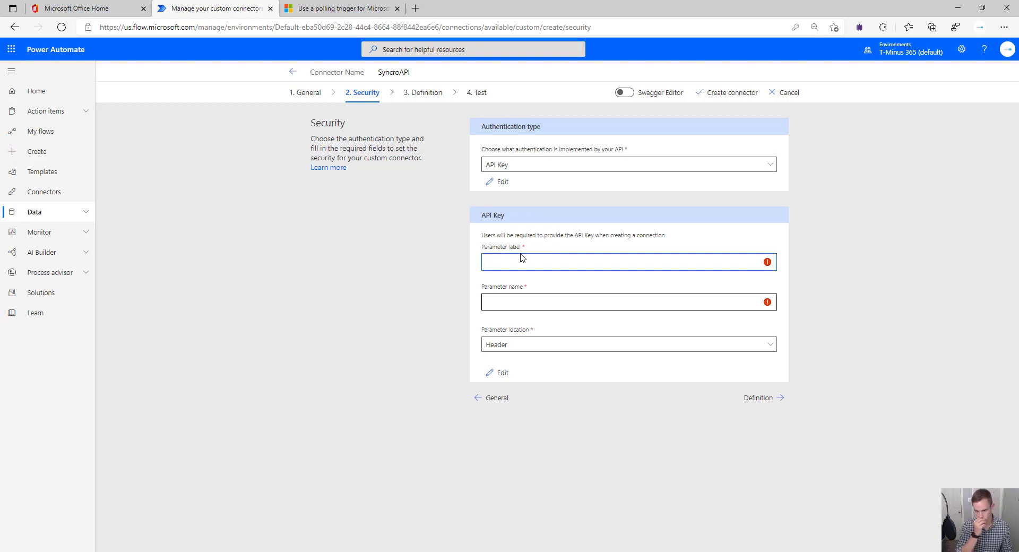
{"action": "type", "text": "api-key"}
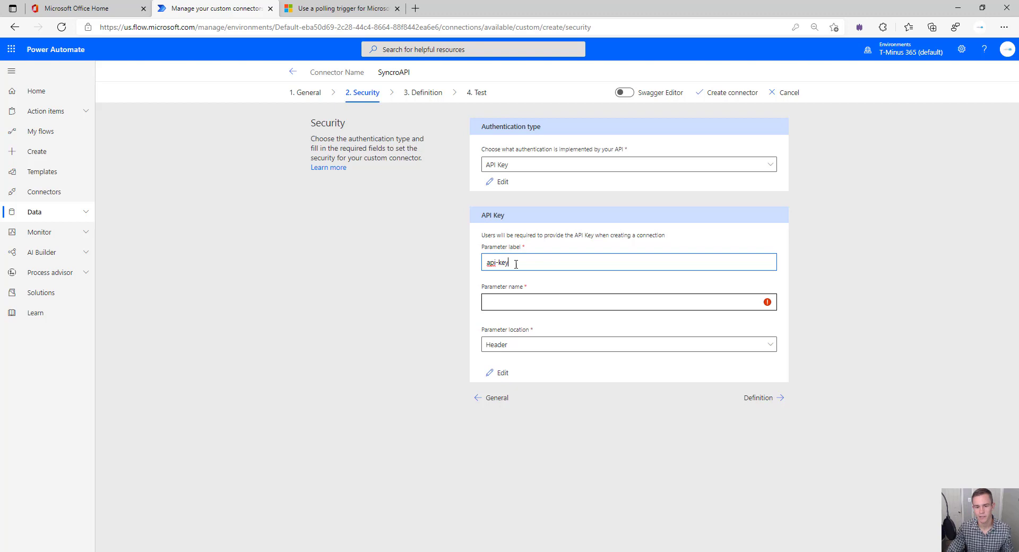
Set the header parameter name to Authorization and continue to the Definition step
{"action": "left_click", "coordinate": [547, 300]}
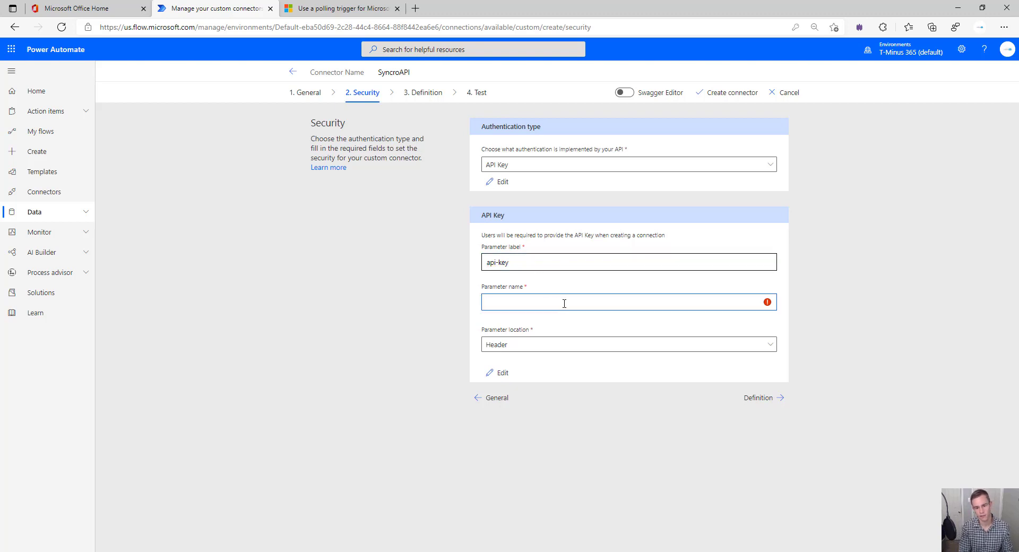
{"action": "type", "text": "Autho"}
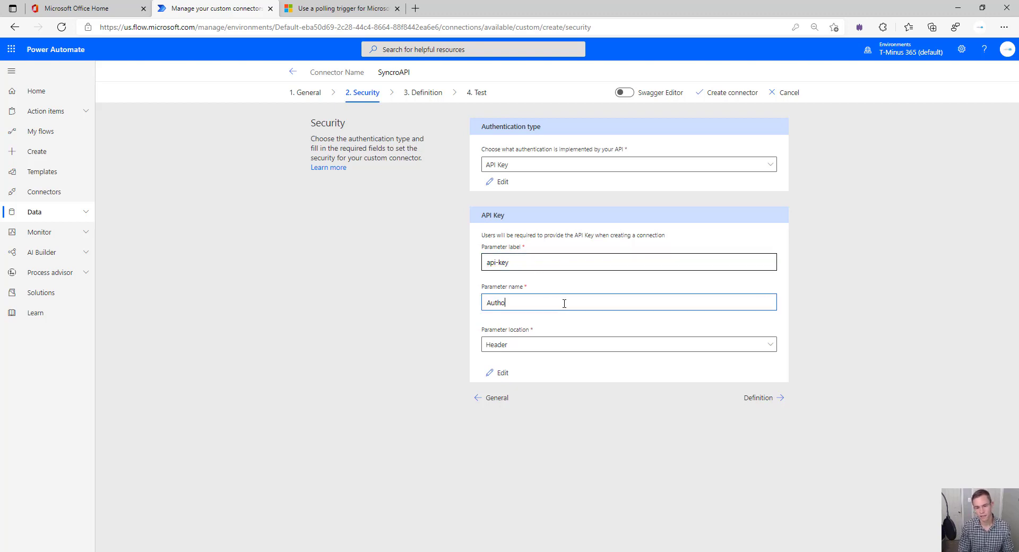
{"action": "type", "text": "rization"}
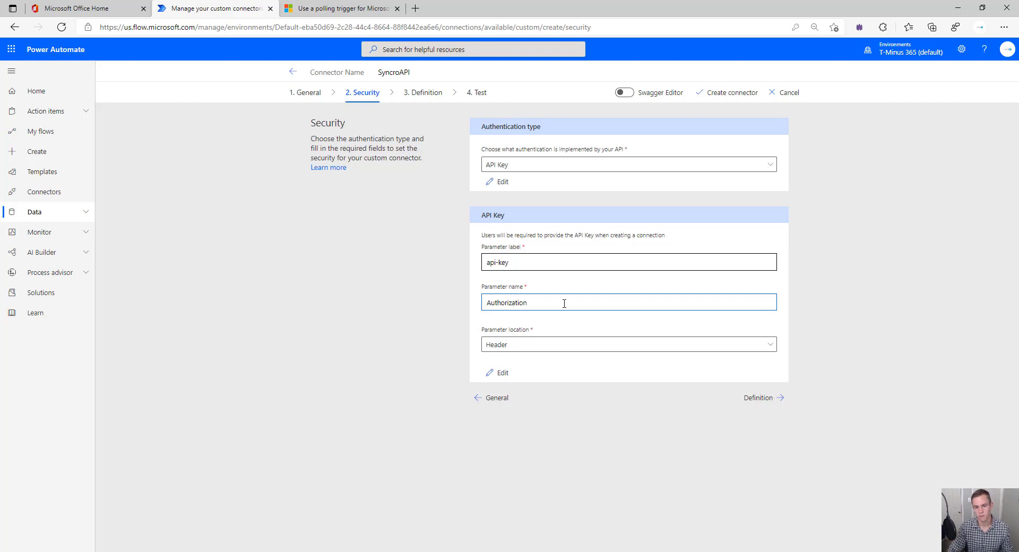
{"action": "left_click_drag", "start_coordinate": [564, 303], "coordinate": [393, 305]}
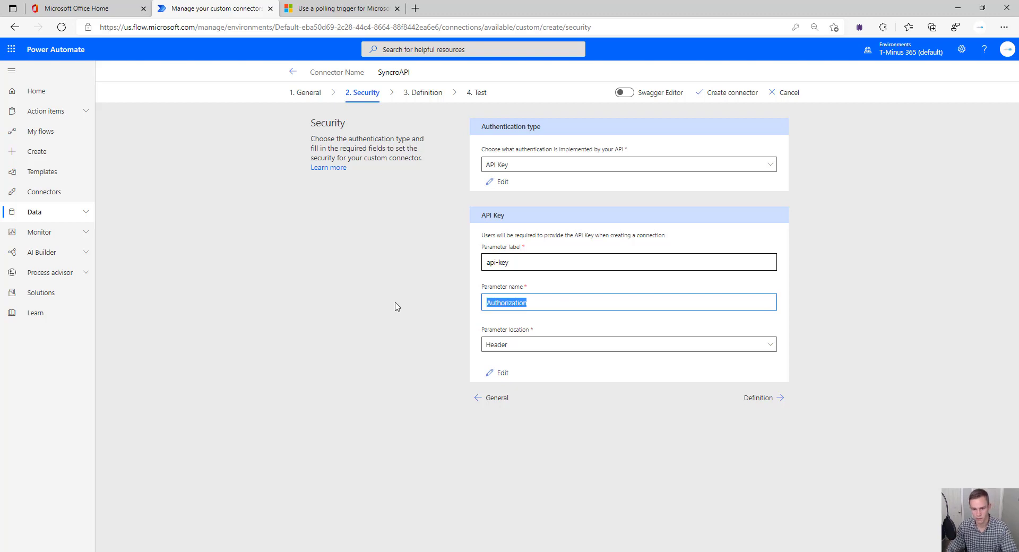
{"action": "left_click", "coordinate": [485, 308]}
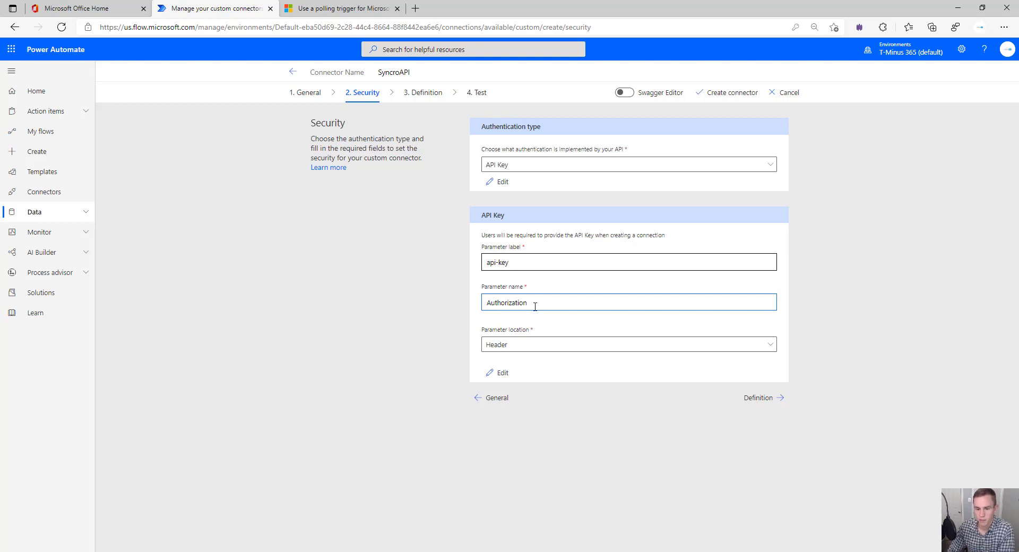
{"action": "double_click", "coordinate": [528, 305]}
{"action": "left_click", "coordinate": [523, 308]}
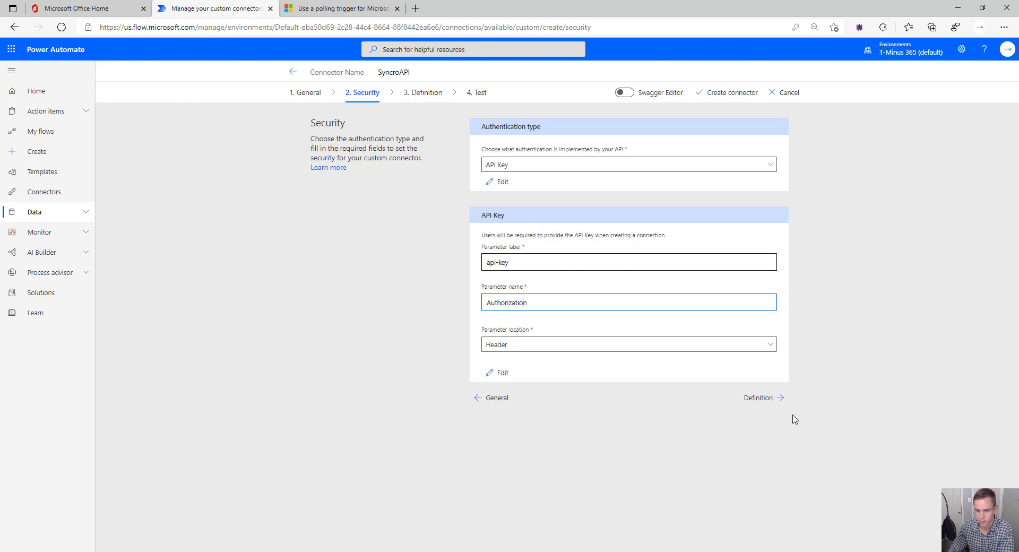
{"action": "triple_click", "coordinate": [537, 315]}
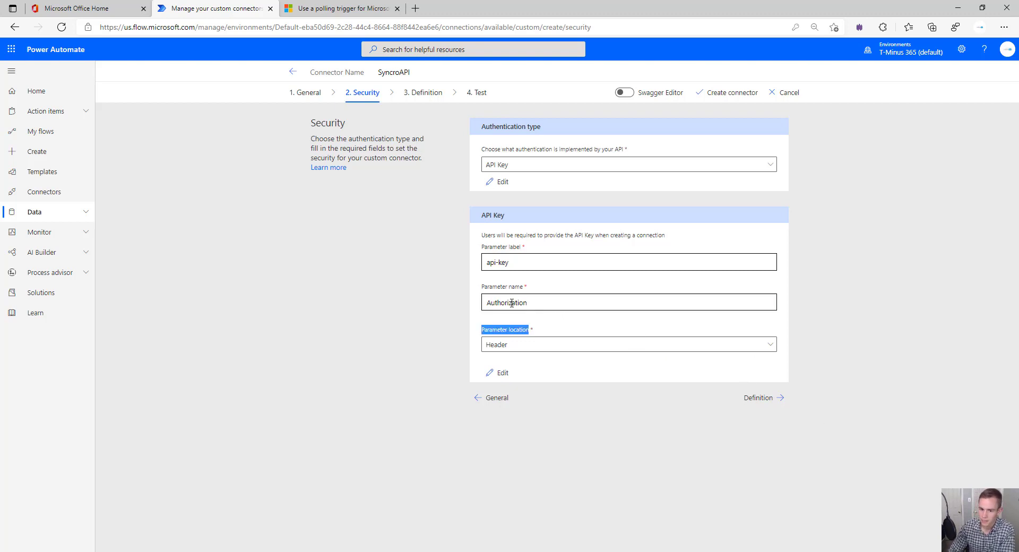
{"action": "double_click", "coordinate": [511, 303]}
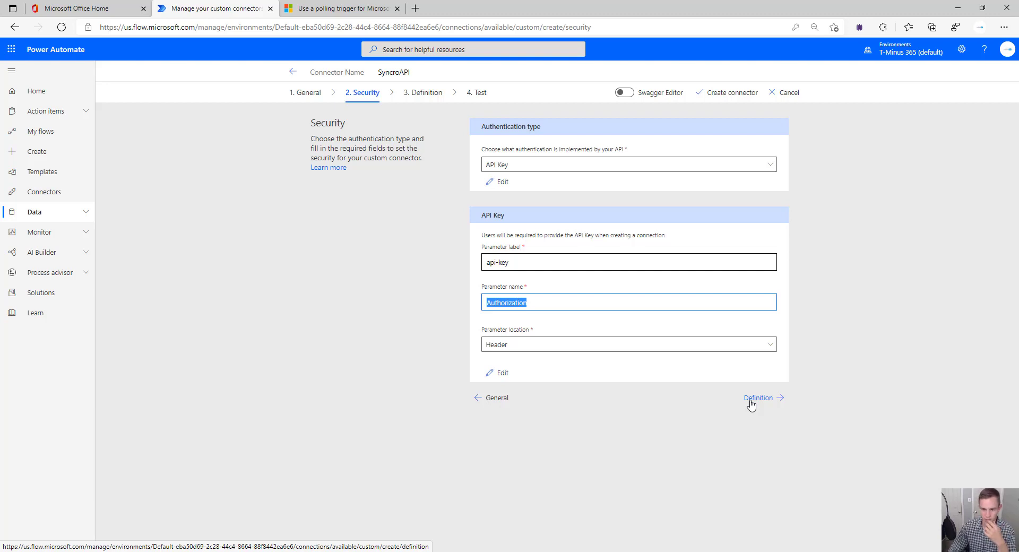
{"action": "left_click", "coordinate": [750, 399]}
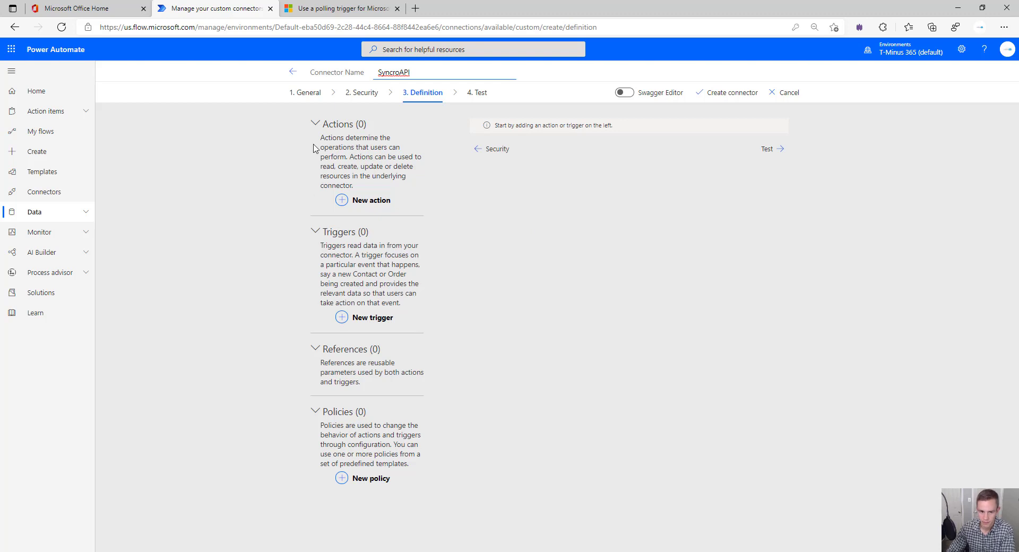
Add a new action summarised 'New Ticket' and described 'Creates new Ticket'
{"action": "left_click", "coordinate": [328, 232]}
{"action": "left_click", "coordinate": [331, 125]}
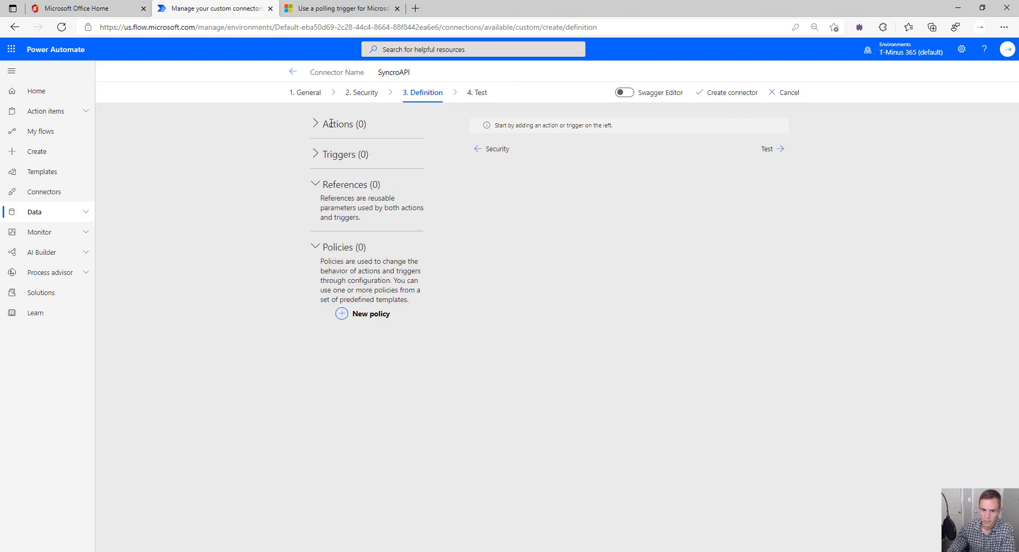
{"action": "left_click", "coordinate": [332, 123]}
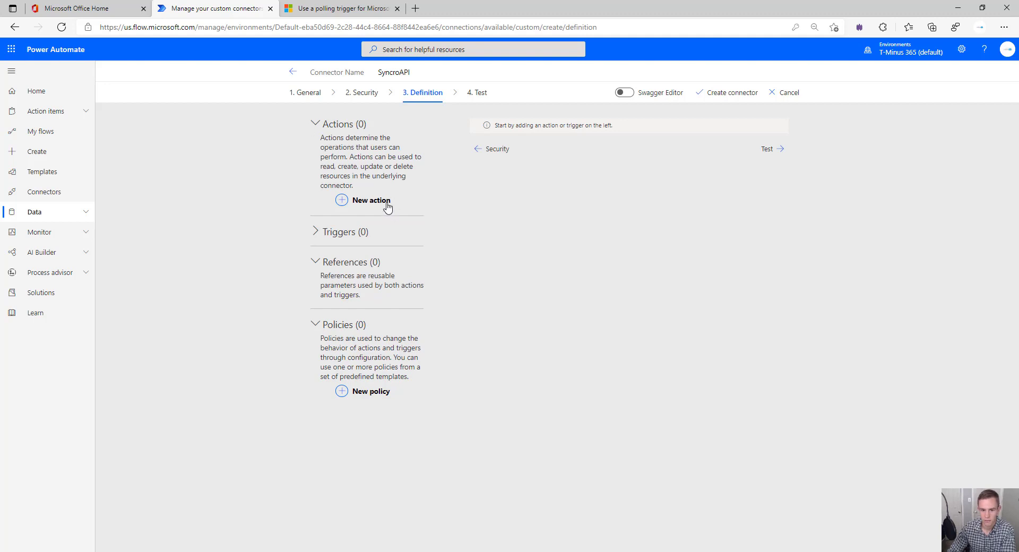
{"action": "left_click", "coordinate": [315, 233]}
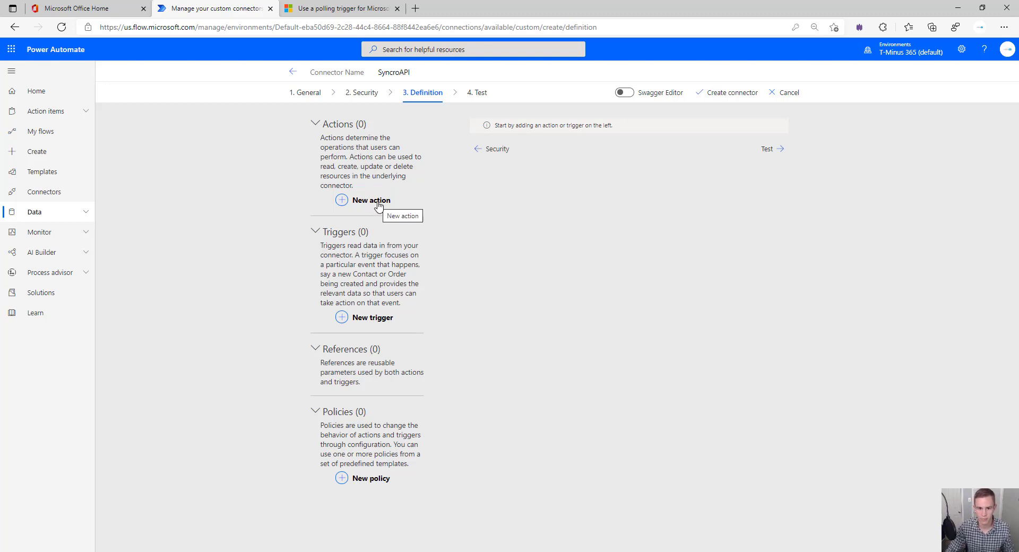
{"action": "left_click", "coordinate": [378, 205]}
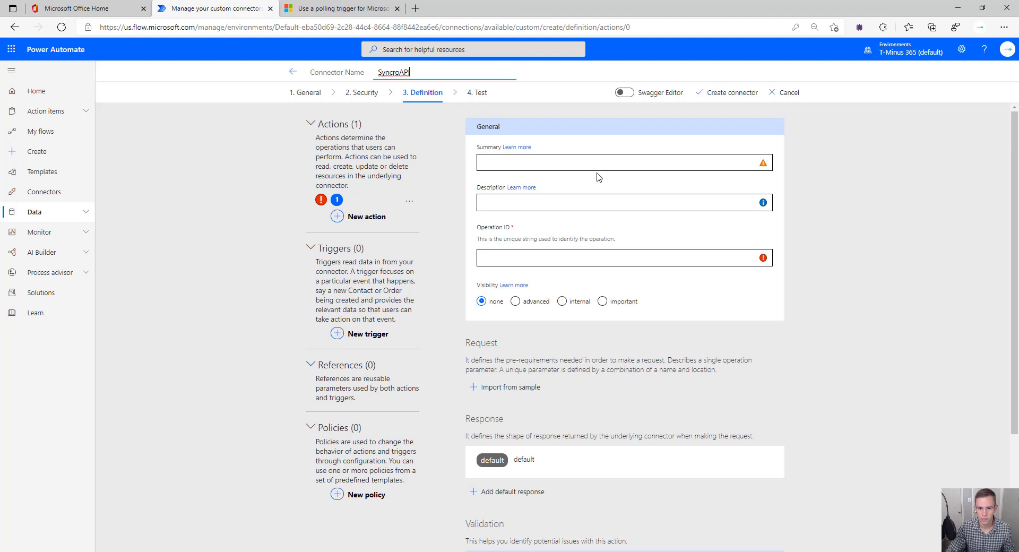
{"action": "left_click", "coordinate": [602, 161]}
{"action": "type", "text": "New Ticket"}
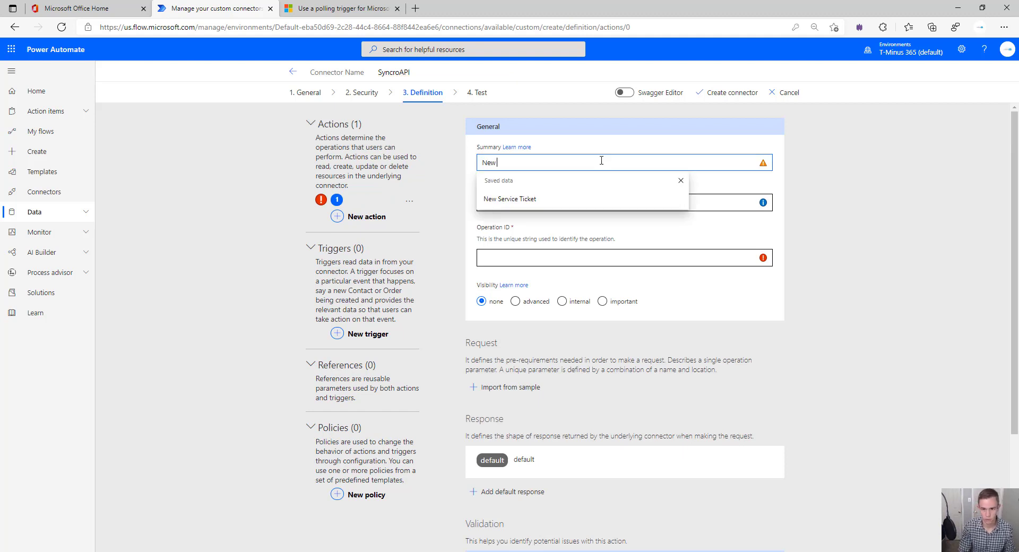
{"action": "key", "text": "Tab"}
{"action": "key", "text": "Tab"}
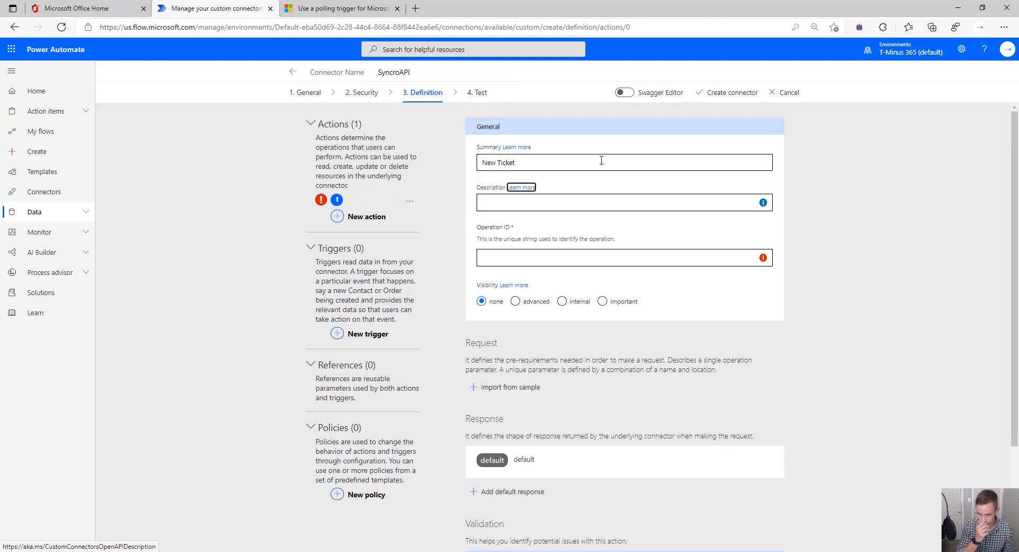
{"action": "type", "text": "Creates "}
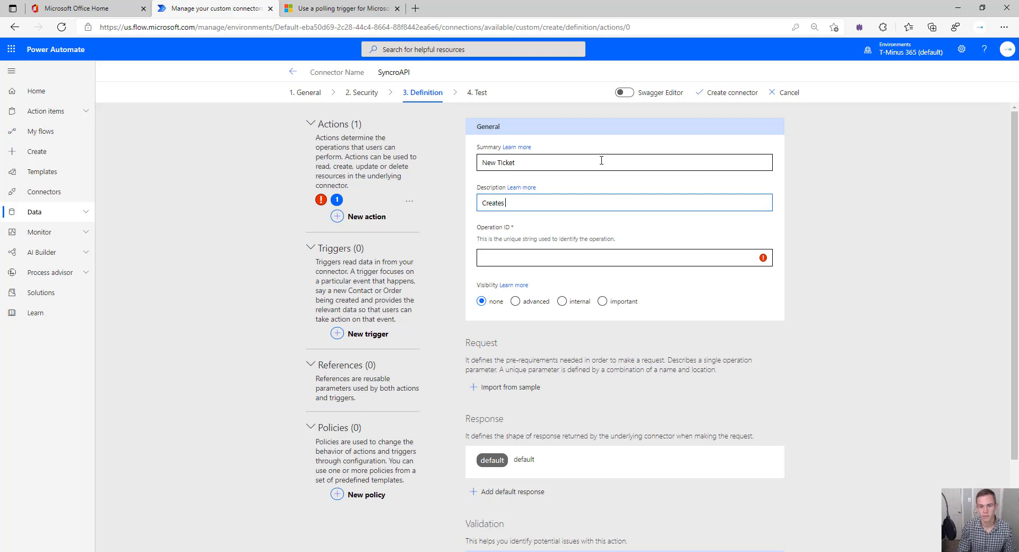
{"action": "type", "text": "new Ticket"}
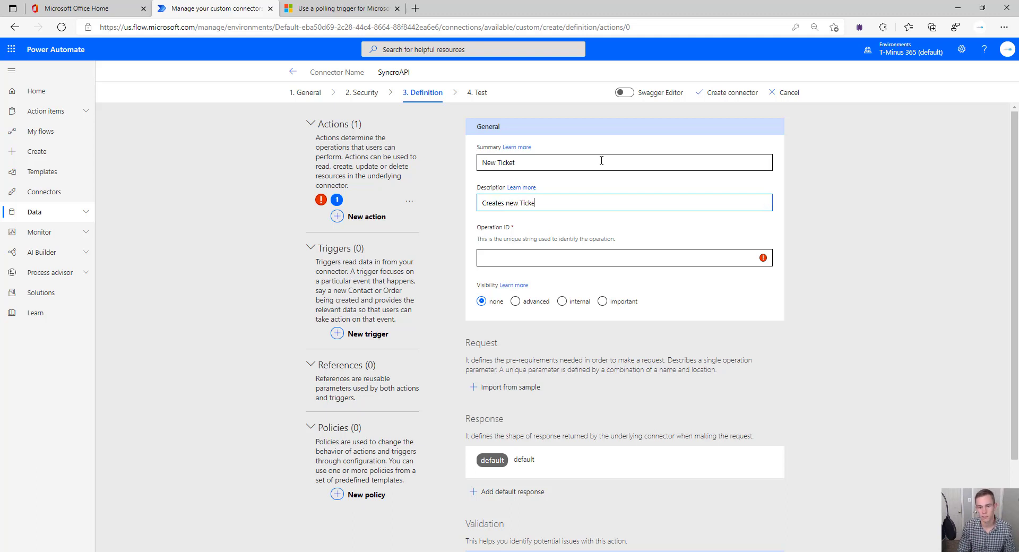
Give the action operation ID New_Ticket and bring up the Import from sample form
{"action": "key", "text": "Tab"}
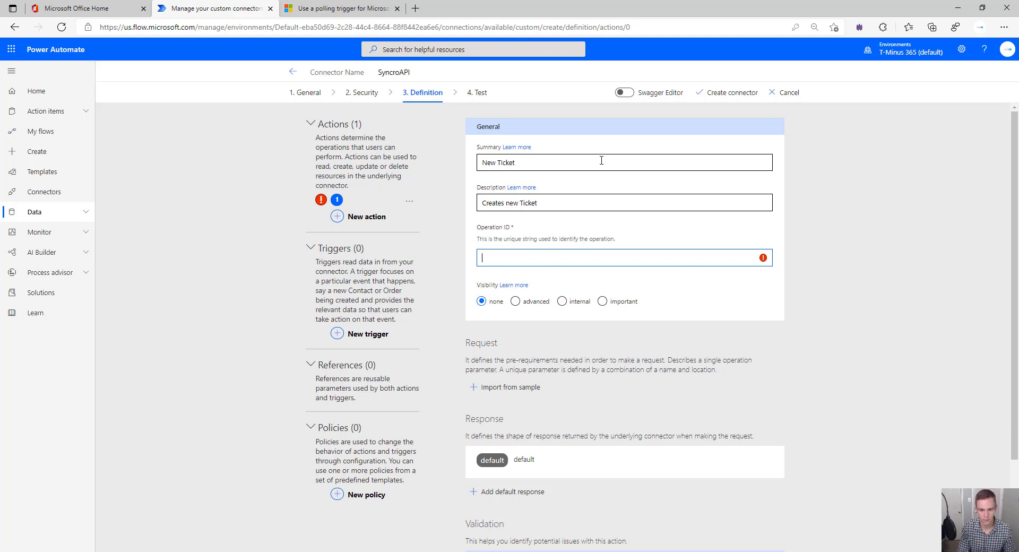
{"action": "type", "text": "New_Ticket"}
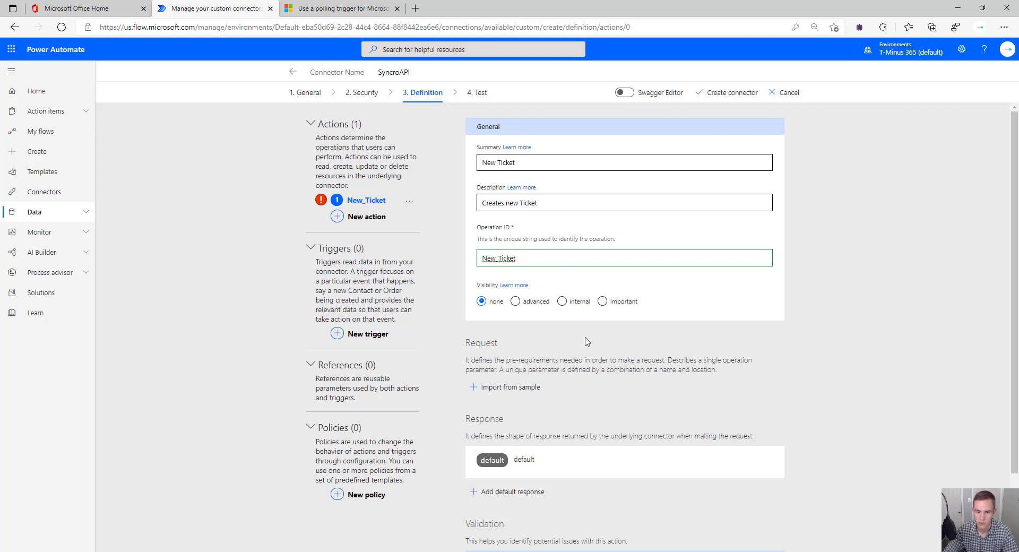
{"action": "left_click", "coordinate": [507, 390]}
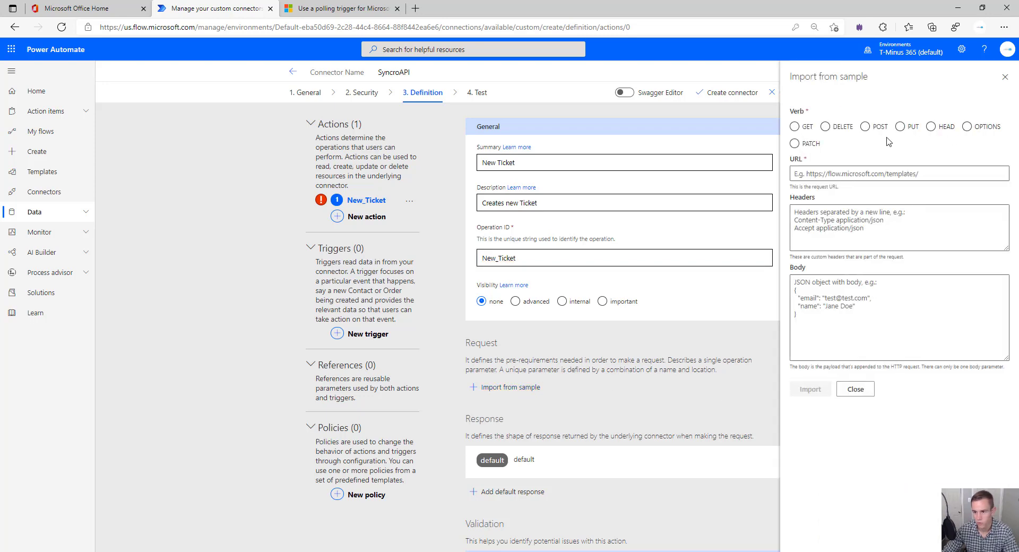
Enter the tickets URL with subdomain tminu365demo and add a Content-Type header
{"action": "left_click", "coordinate": [885, 179]}
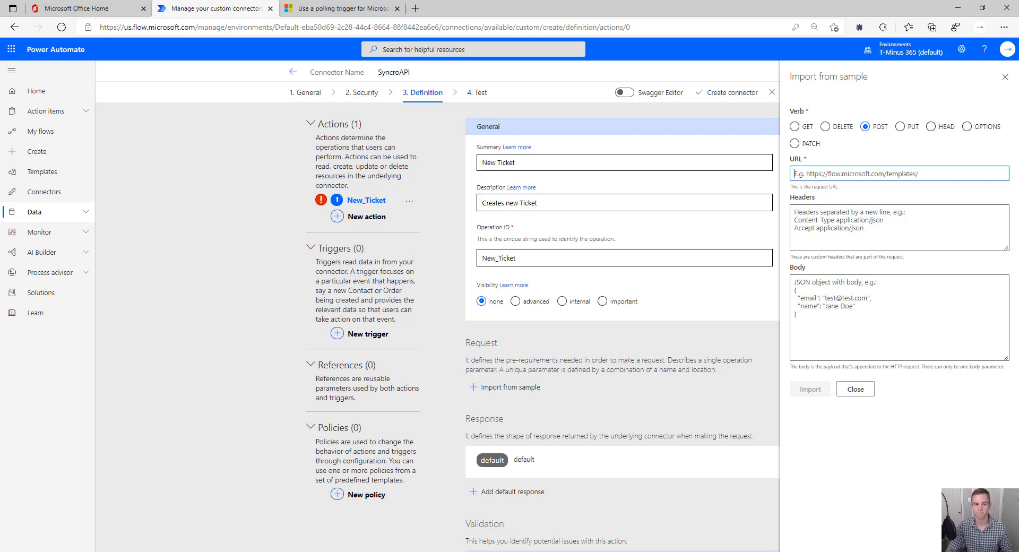
{"action": "type", "text": "https://$($SyncroSubdomain).syncromsp.com/api/v1/tickets"}
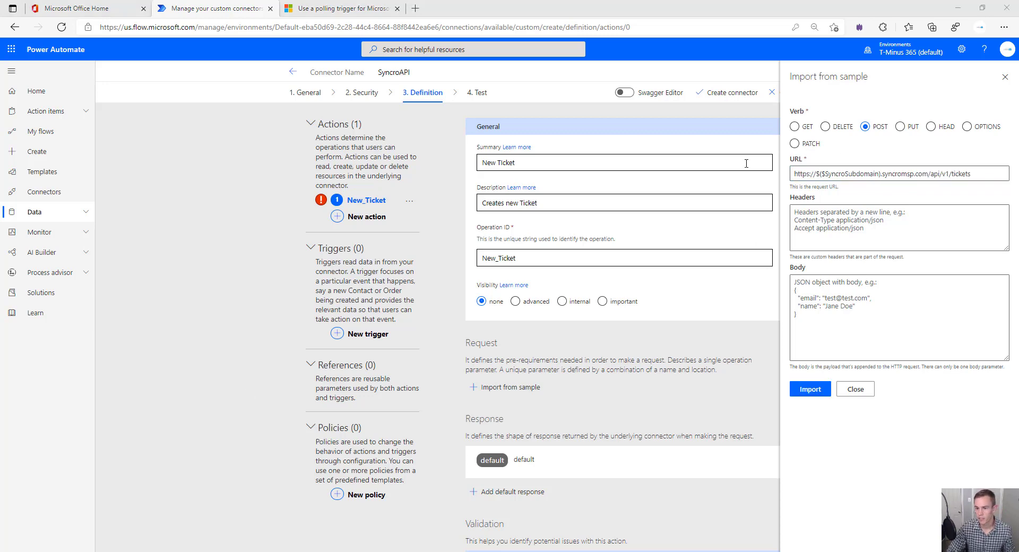
{"action": "left_click_drag", "start_coordinate": [880, 174], "coordinate": [816, 173]}
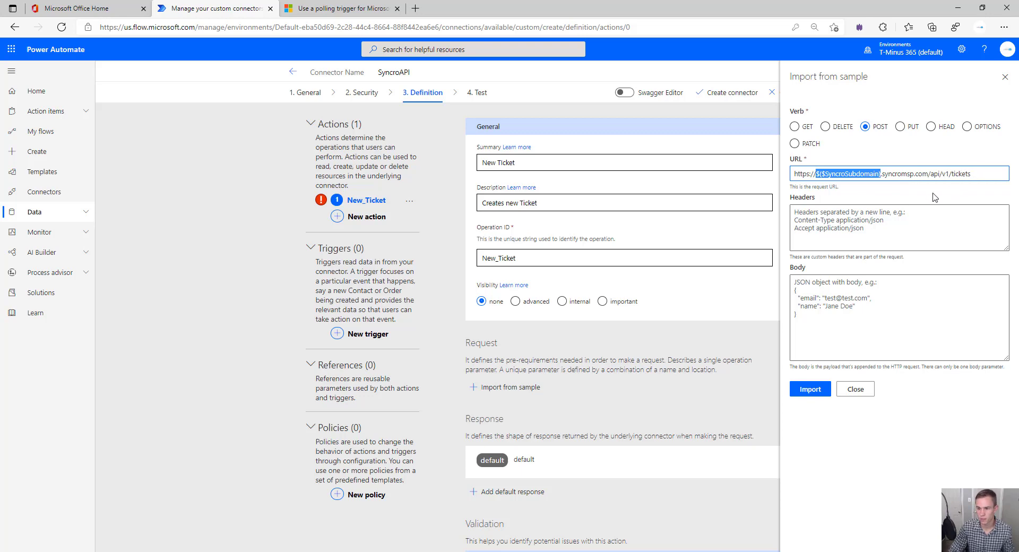
{"action": "type", "text": "t"}
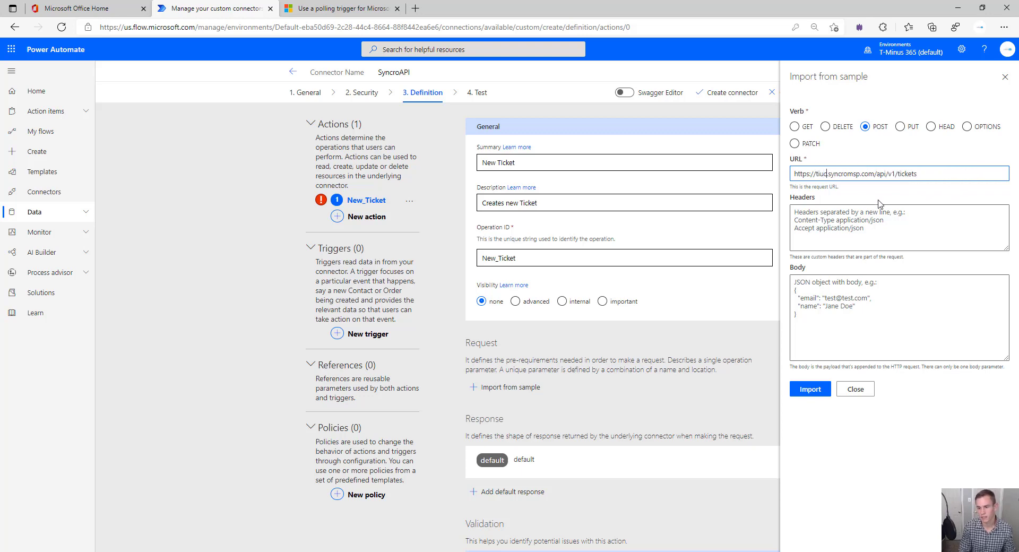
{"action": "type", "text": "minu365"}
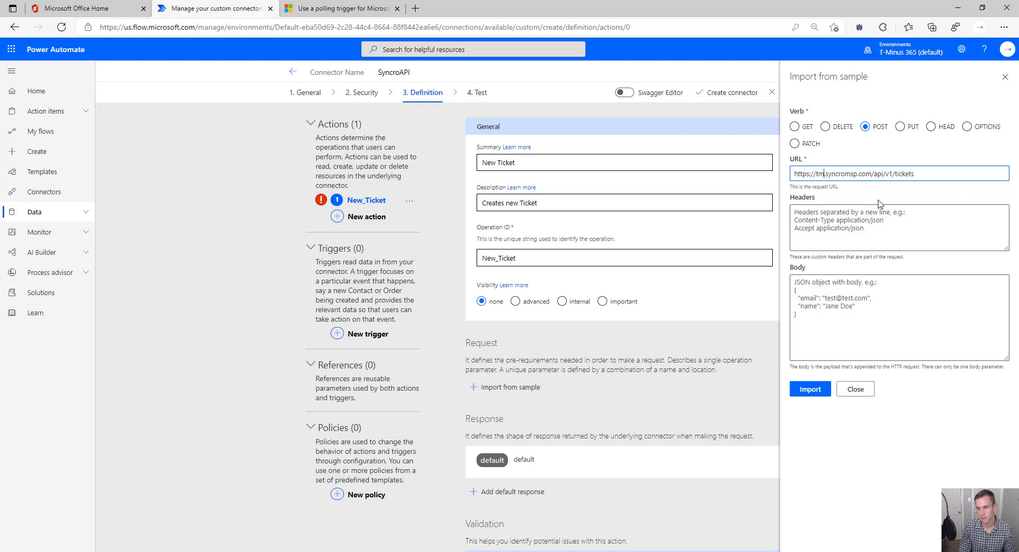
{"action": "type", "text": "demo"}
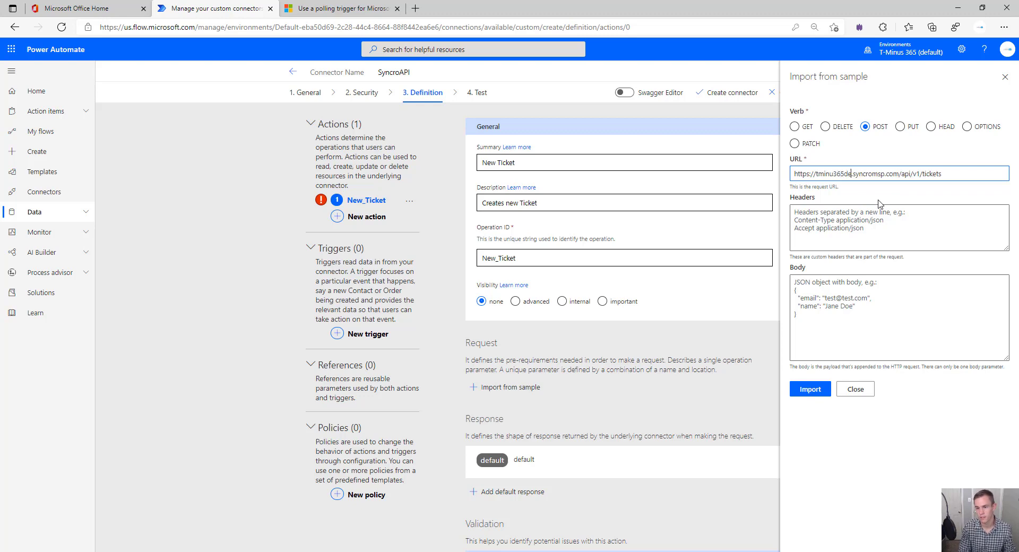
{"action": "left_click", "coordinate": [877, 211]}
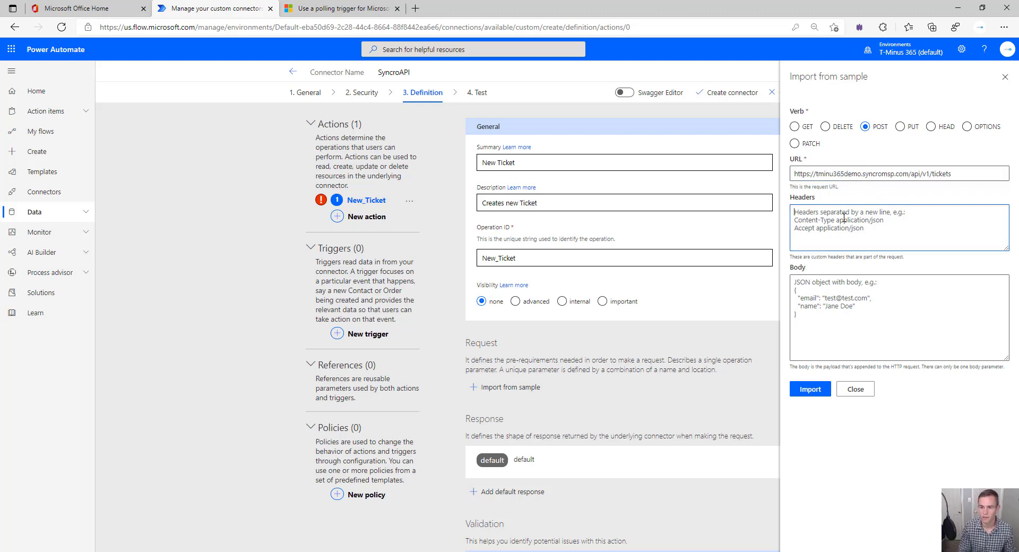
{"action": "type", "text": "Content"}
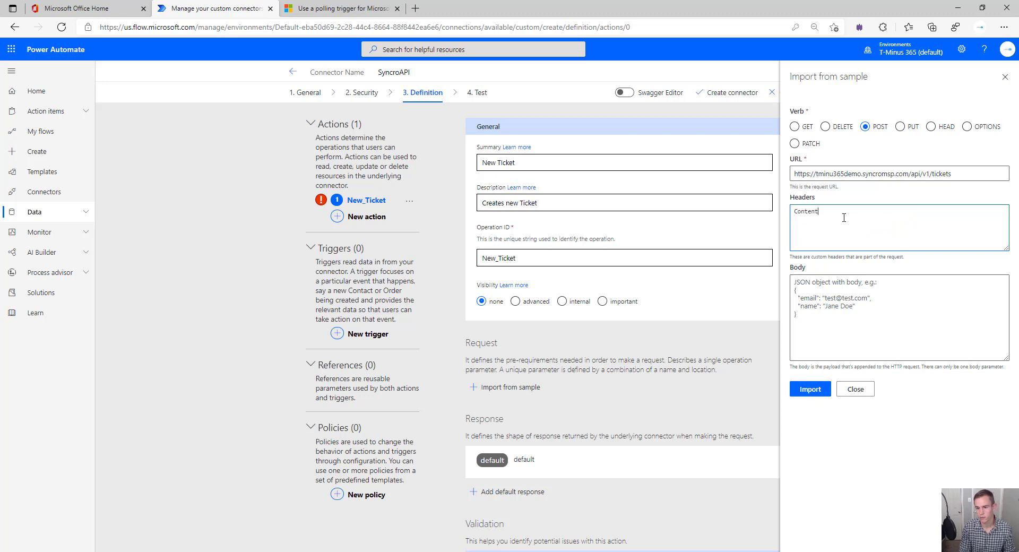
{"action": "type", "text": "-Type"}
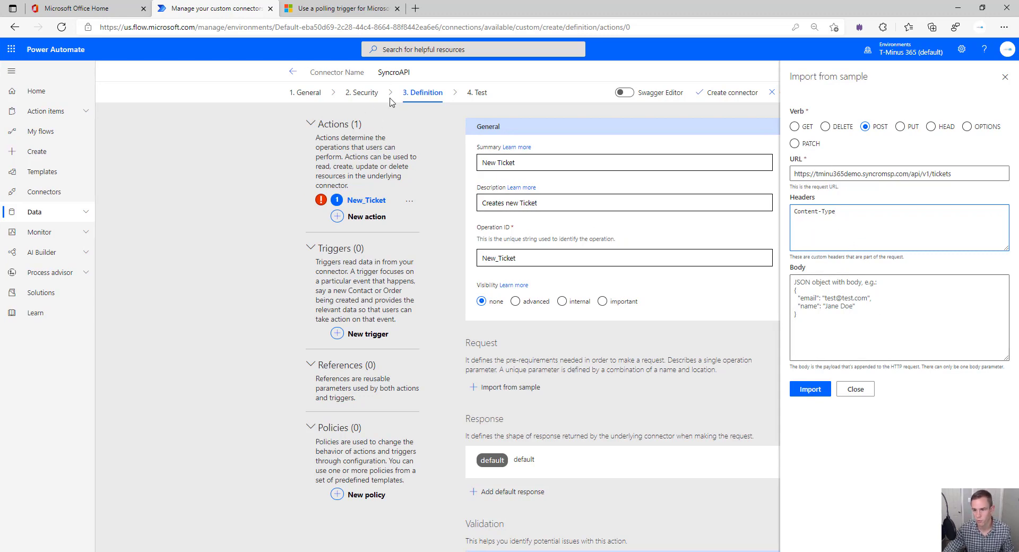
{"action": "left_click", "coordinate": [904, 304]}
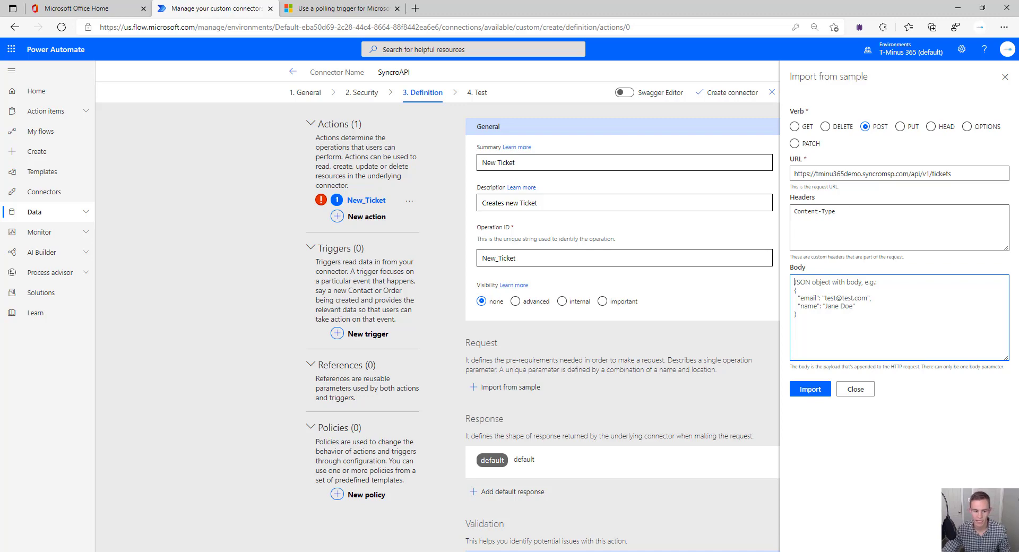
Switch to the SyncroMSP API docs and collapse the Contact section
{"action": "key", "text": "alt+Tab"}
{"action": "scroll", "coordinate": [308, 273], "scroll_direction": "up", "scroll_amount": 3}
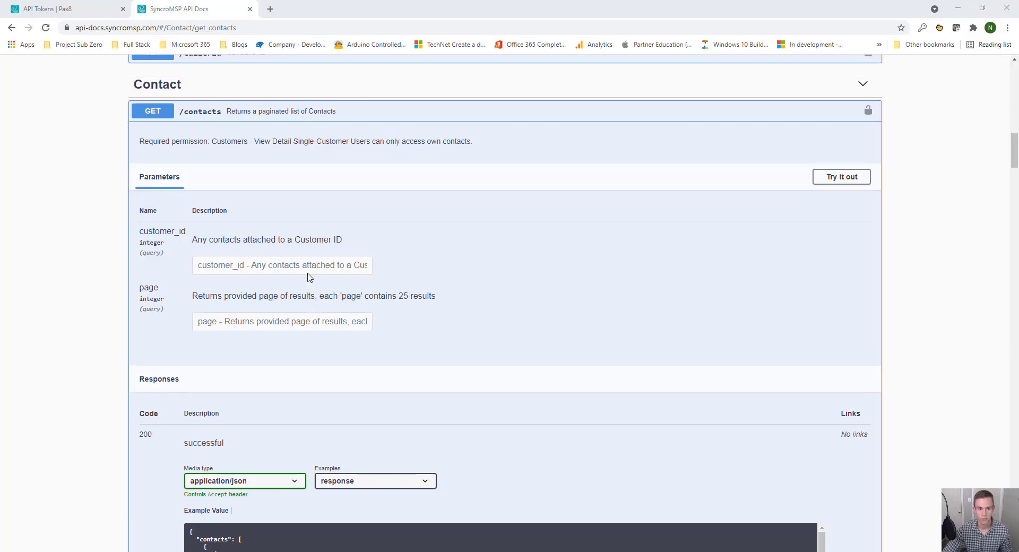
{"action": "left_click", "coordinate": [335, 187]}
{"action": "scroll", "coordinate": [360, 338], "scroll_direction": "down", "scroll_amount": 20}
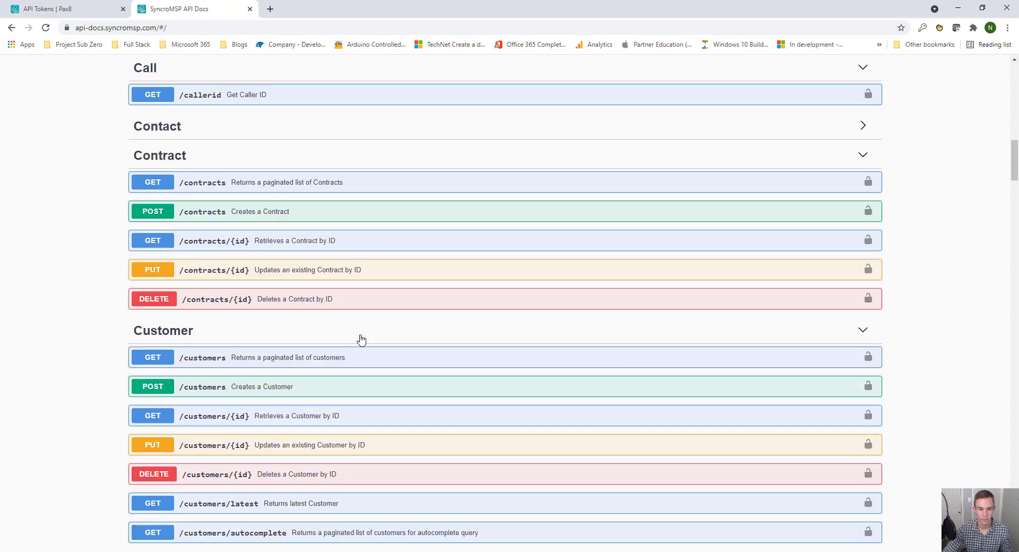
Expand POST /tickets in the Ticket section and select its example JSON request body
{"action": "scroll", "coordinate": [361, 339], "scroll_direction": "down", "scroll_amount": 20}
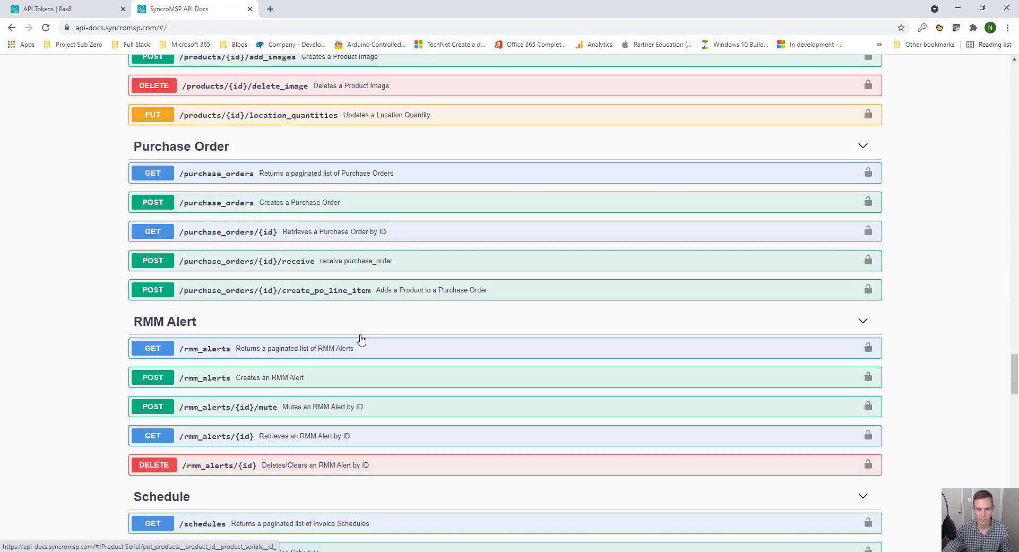
{"action": "scroll", "coordinate": [360, 338], "scroll_direction": "down", "scroll_amount": 3}
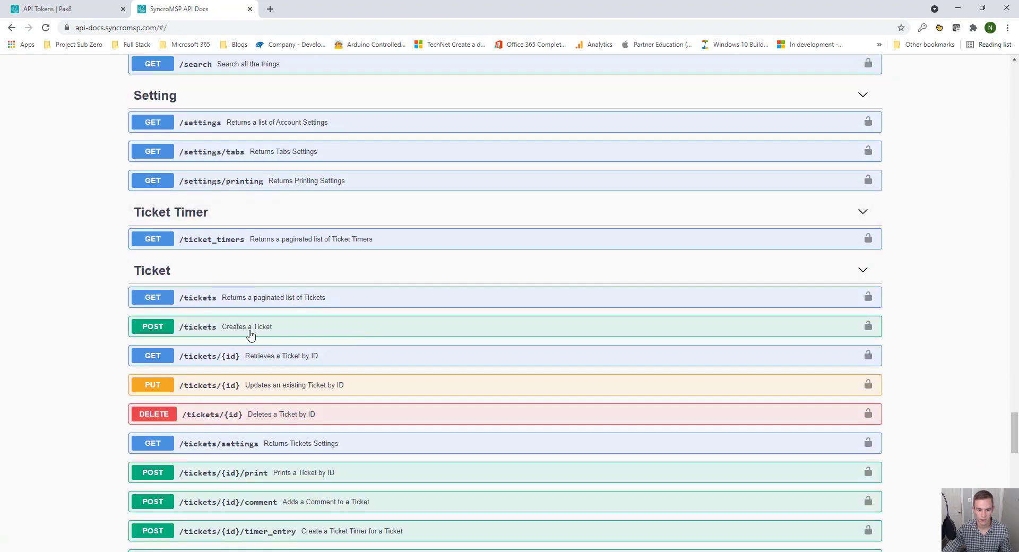
{"action": "left_click", "coordinate": [225, 327]}
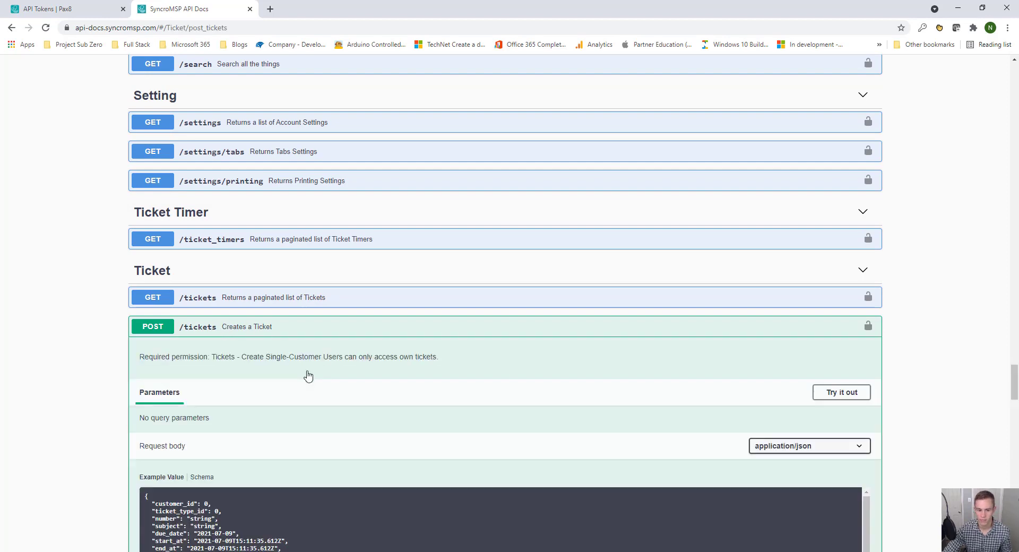
{"action": "scroll", "coordinate": [307, 375], "scroll_direction": "down", "scroll_amount": 4}
{"action": "scroll", "coordinate": [280, 412], "scroll_direction": "down", "scroll_amount": 3}
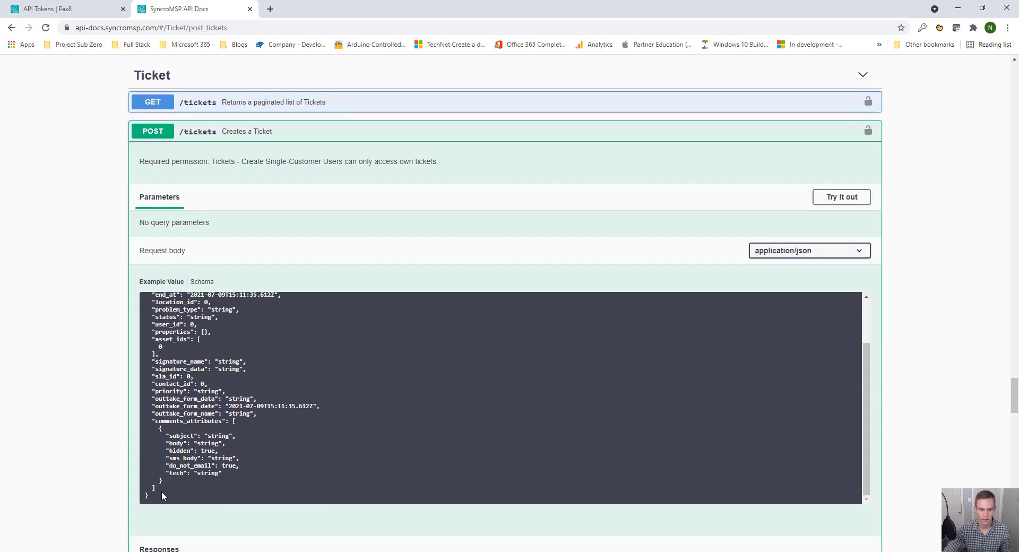
{"action": "left_click_drag", "start_coordinate": [161, 492], "coordinate": [144, 301]}
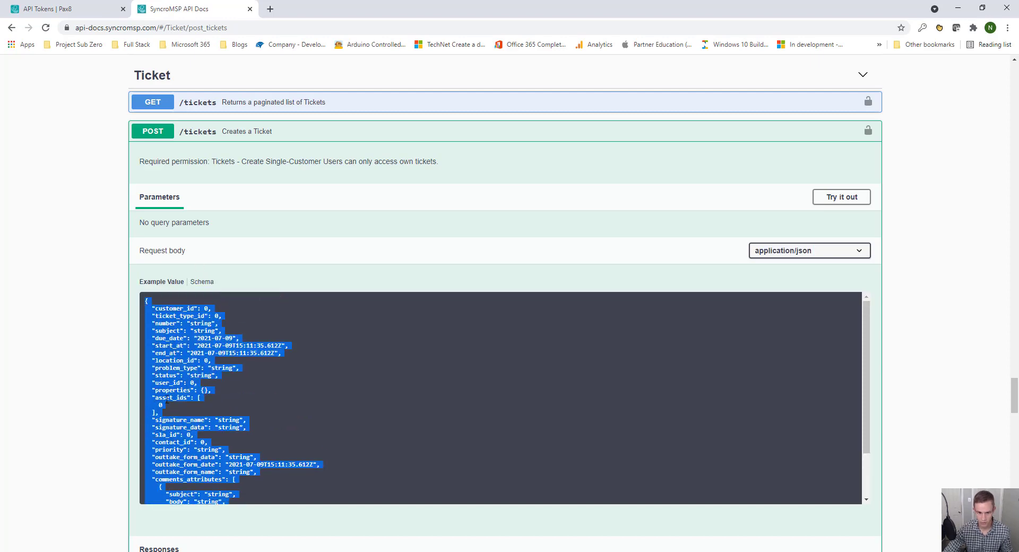
{"action": "left_click", "coordinate": [75, 9]}
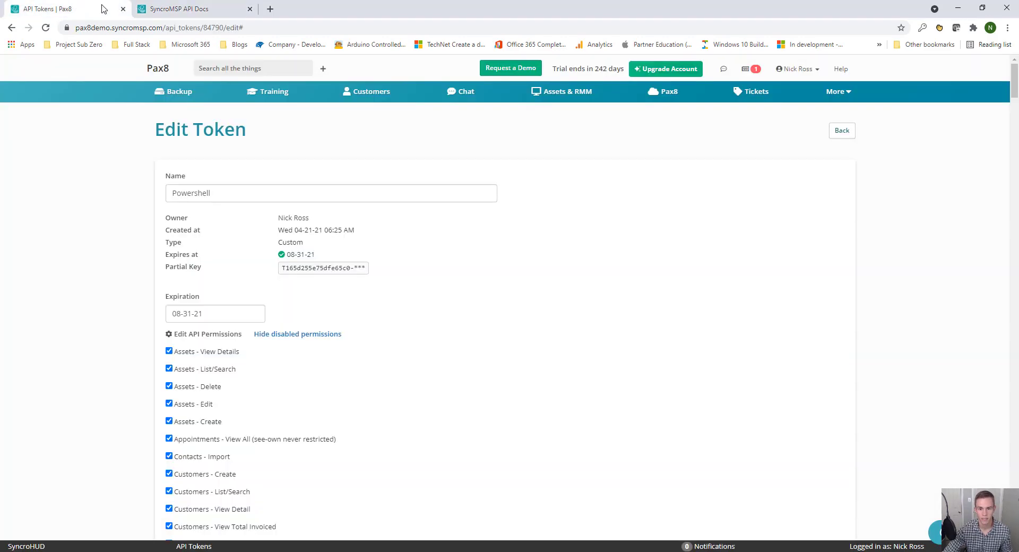
{"action": "left_click", "coordinate": [213, 15]}
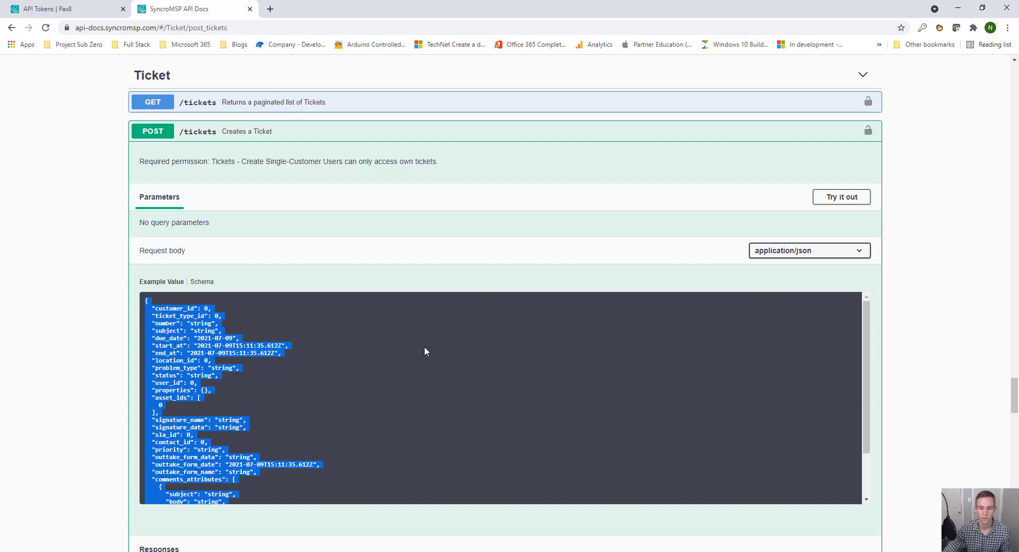
Paste the Syncro ticket example JSON into the sample body, then dismiss the import panel without importing
{"action": "key", "text": "alt+Tab"}
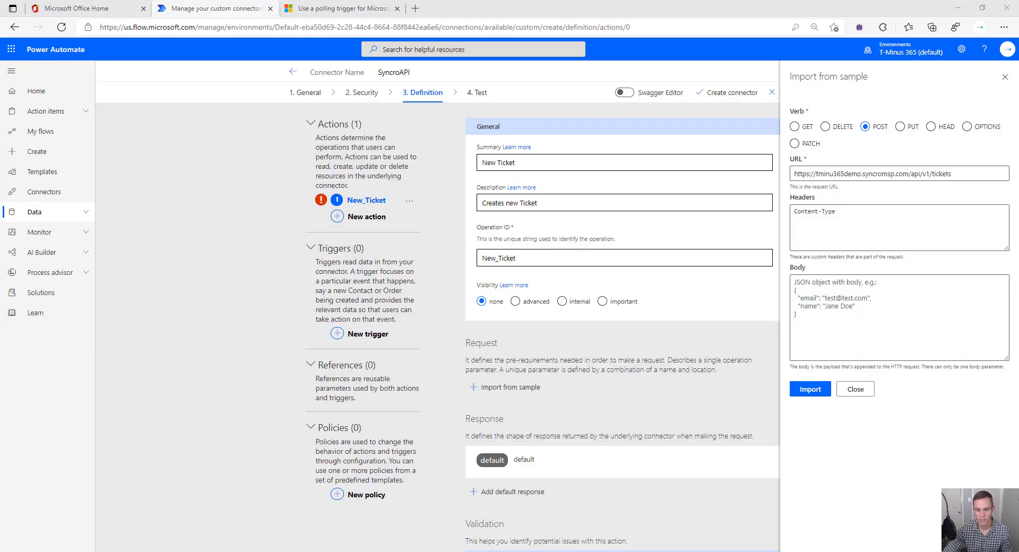
{"action": "left_click", "coordinate": [842, 325]}
{"action": "key", "text": "ctrl+v"}
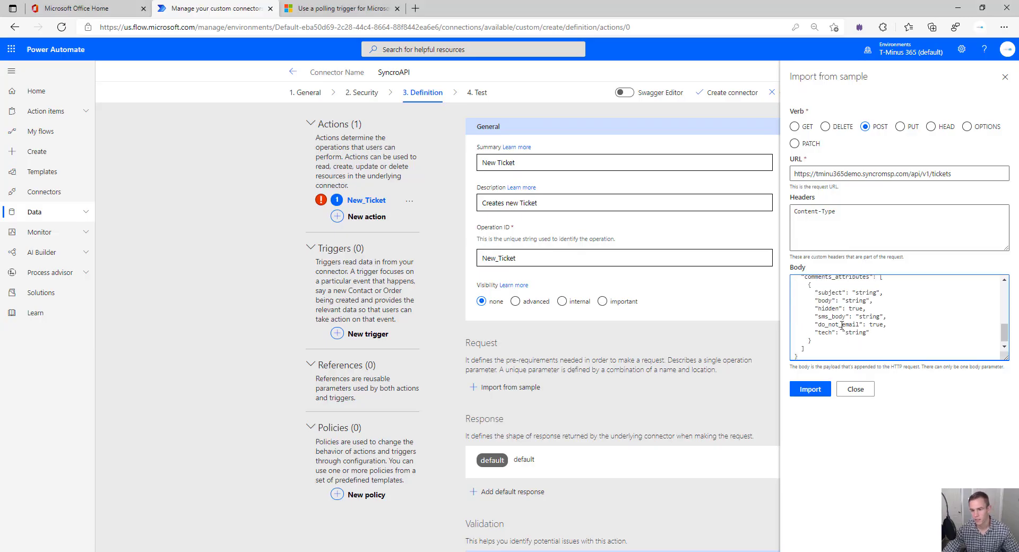
{"action": "scroll", "coordinate": [842, 325], "scroll_direction": "down", "scroll_amount": 5}
{"action": "scroll", "coordinate": [842, 326], "scroll_direction": "up", "scroll_amount": 10}
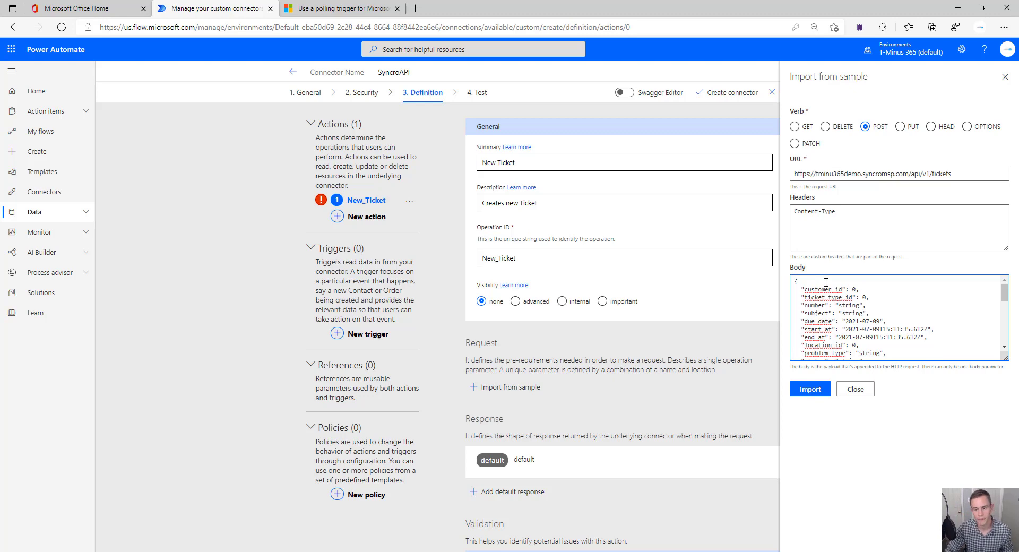
{"action": "left_click", "coordinate": [882, 307]}
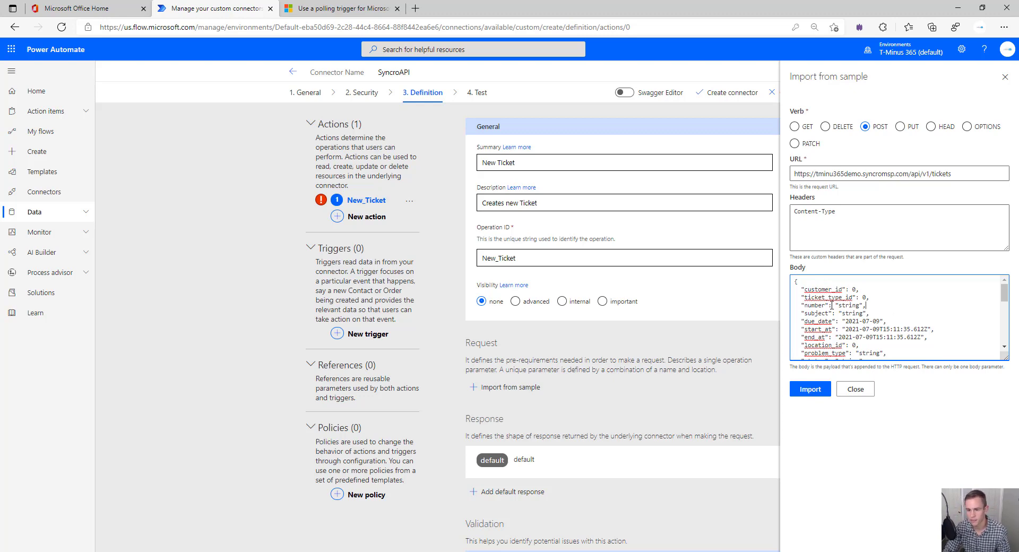
{"action": "key", "text": "Escape"}
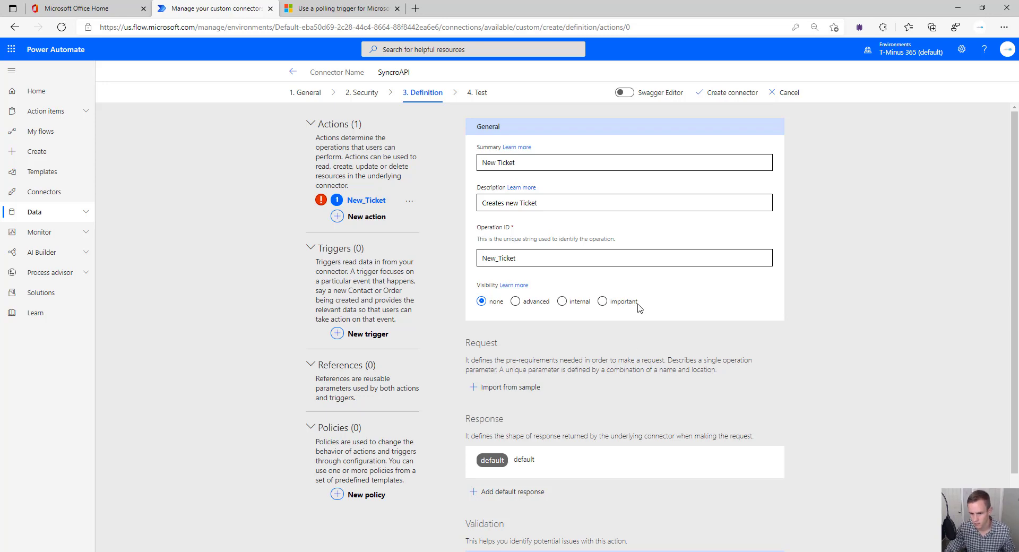
Reopen Import from sample with the POST method and review the ticket JSON body
{"action": "left_click", "coordinate": [484, 388]}
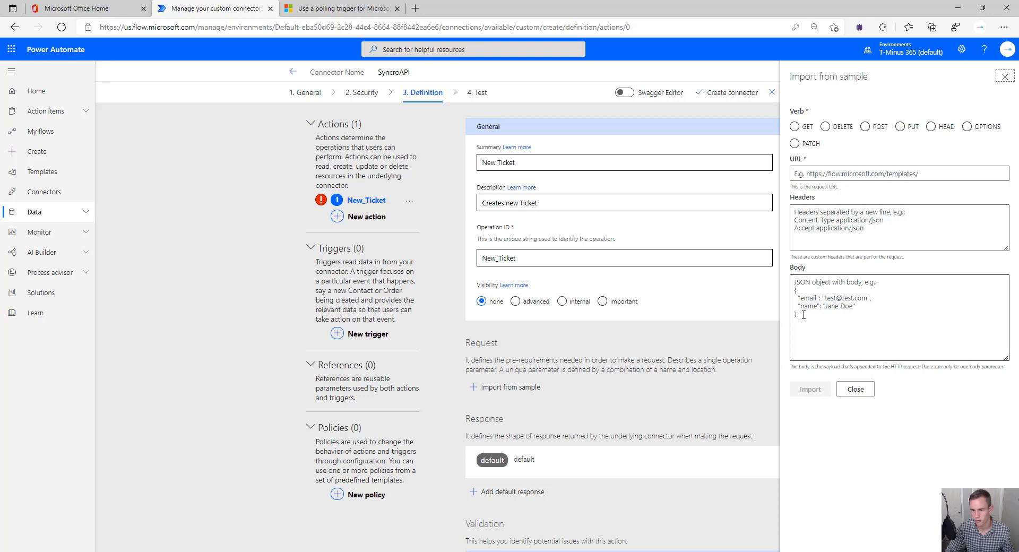
{"action": "left_click", "coordinate": [878, 129]}
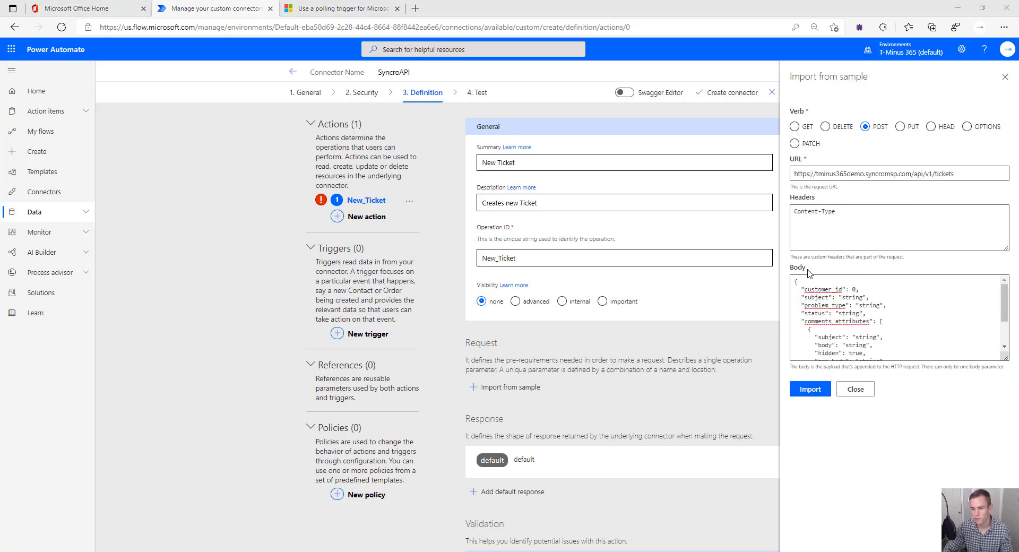
{"action": "left_click", "coordinate": [859, 308]}
{"action": "scroll", "coordinate": [869, 329], "scroll_direction": "down", "scroll_amount": 3}
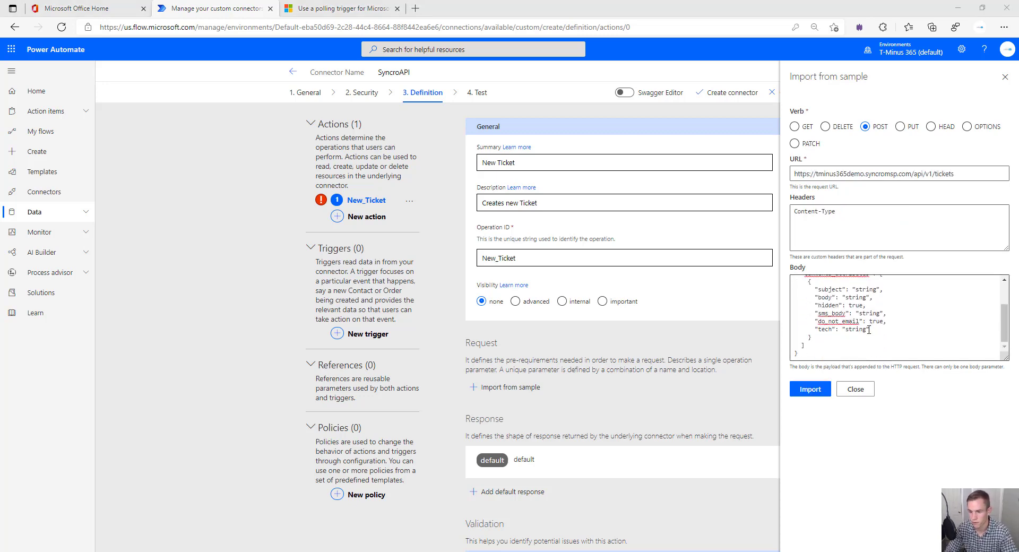
{"action": "scroll", "coordinate": [901, 327], "scroll_direction": "up", "scroll_amount": 3}
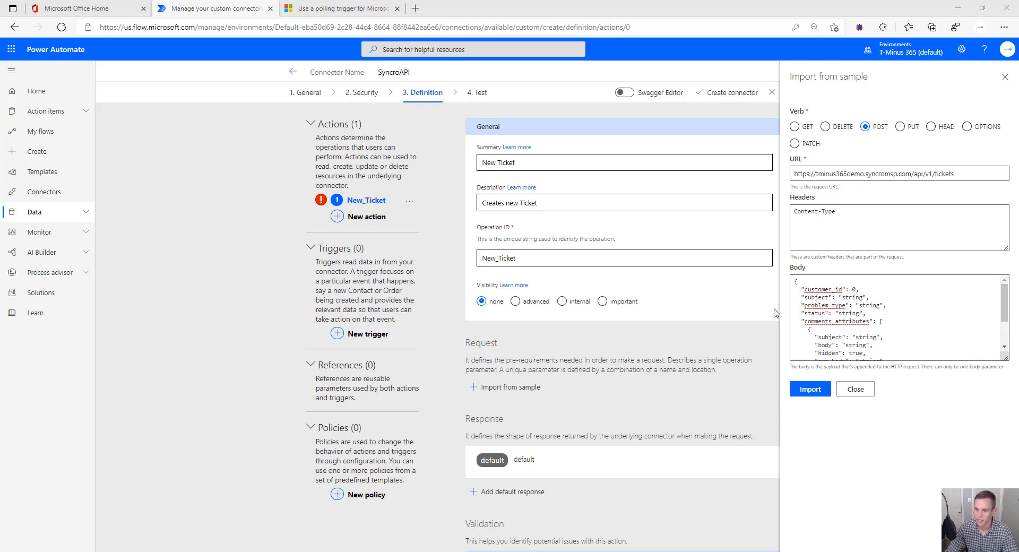
{"action": "scroll", "coordinate": [869, 319], "scroll_direction": "down", "scroll_amount": 1}
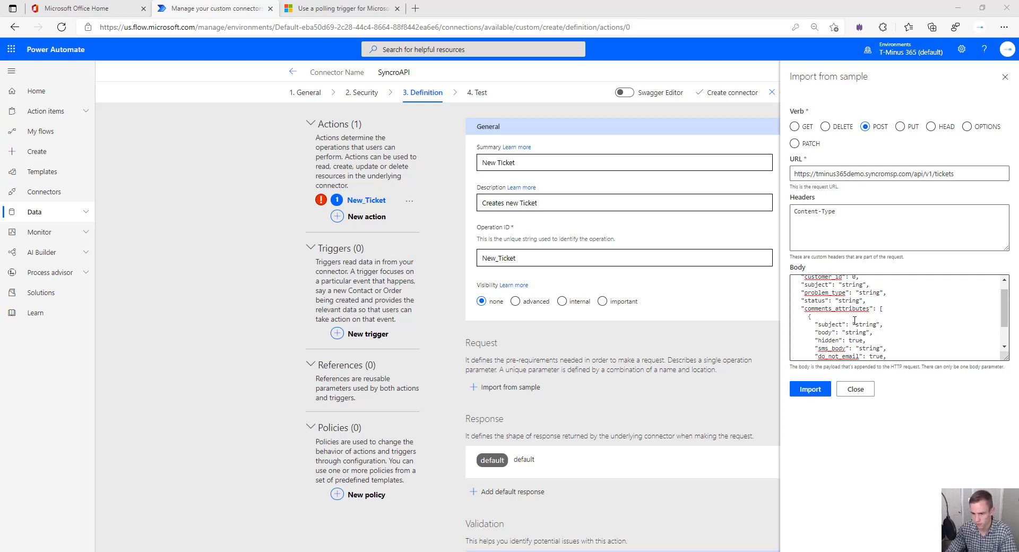
{"action": "scroll", "coordinate": [855, 320], "scroll_direction": "up", "scroll_amount": 1}
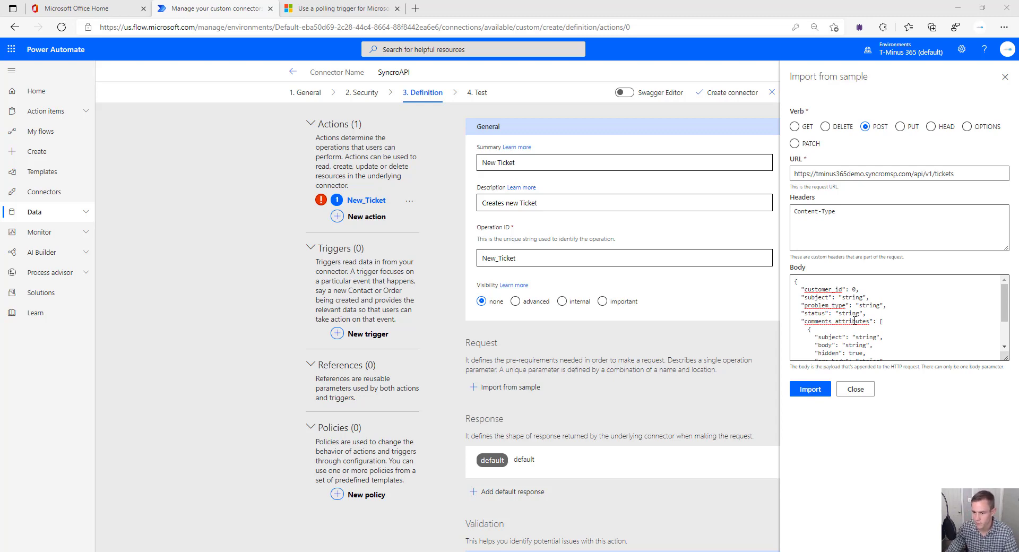
{"action": "scroll", "coordinate": [855, 320], "scroll_direction": "down", "scroll_amount": 1}
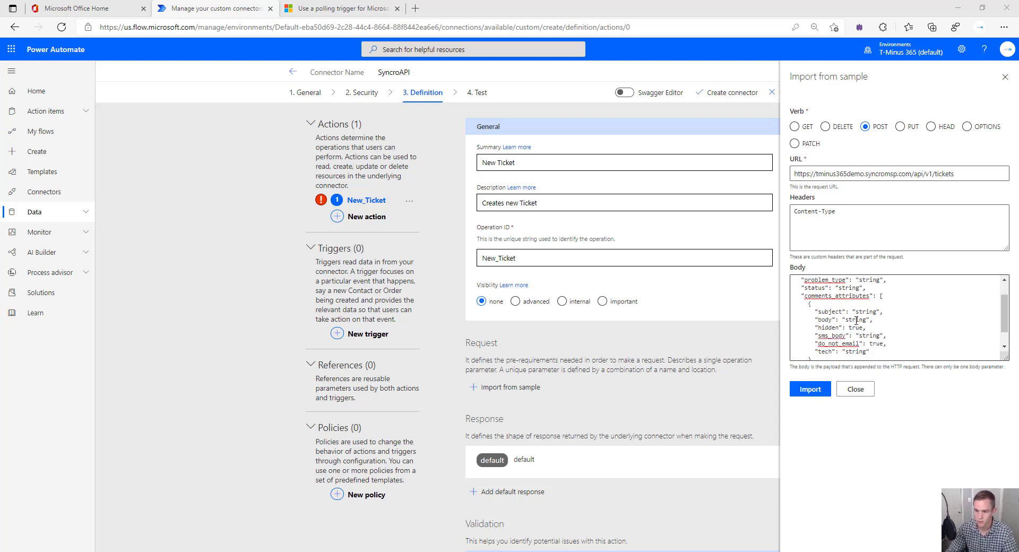
{"action": "scroll", "coordinate": [851, 317], "scroll_direction": "up", "scroll_amount": 2}
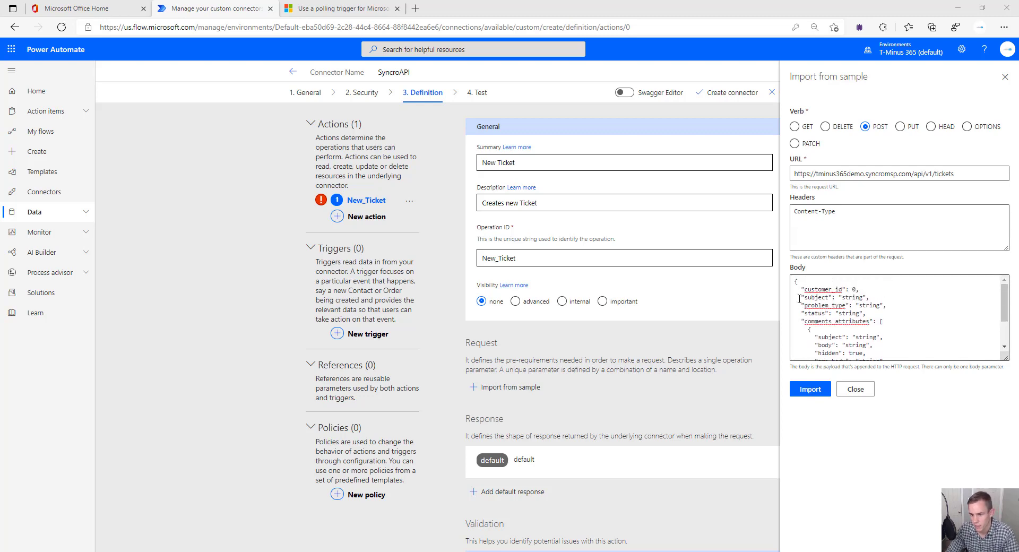
Check the sample JSON's subject, comments body, customer_id and problem_type fields
{"action": "left_click_drag", "start_coordinate": [800, 299], "coordinate": [873, 298]}
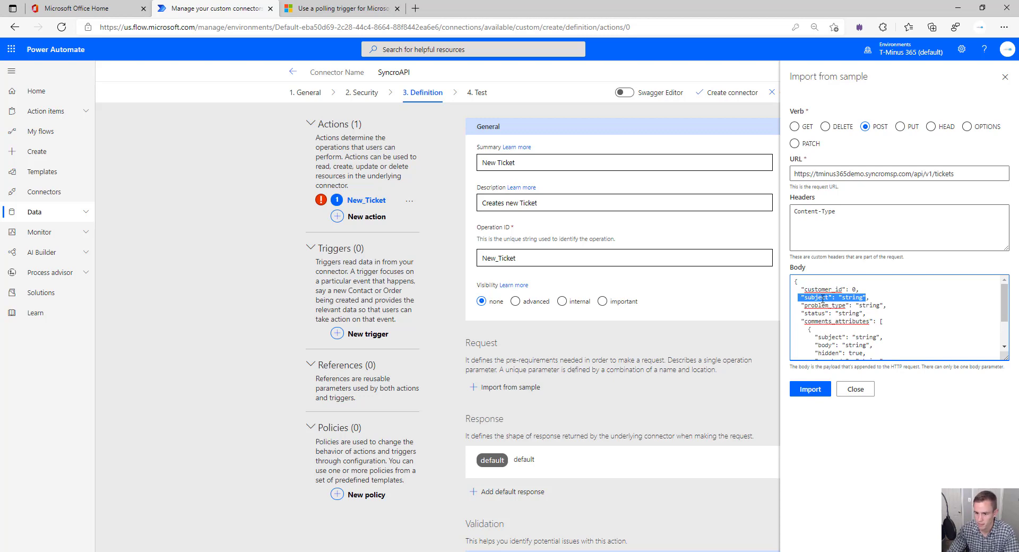
{"action": "scroll", "coordinate": [837, 319], "scroll_direction": "down", "scroll_amount": 2}
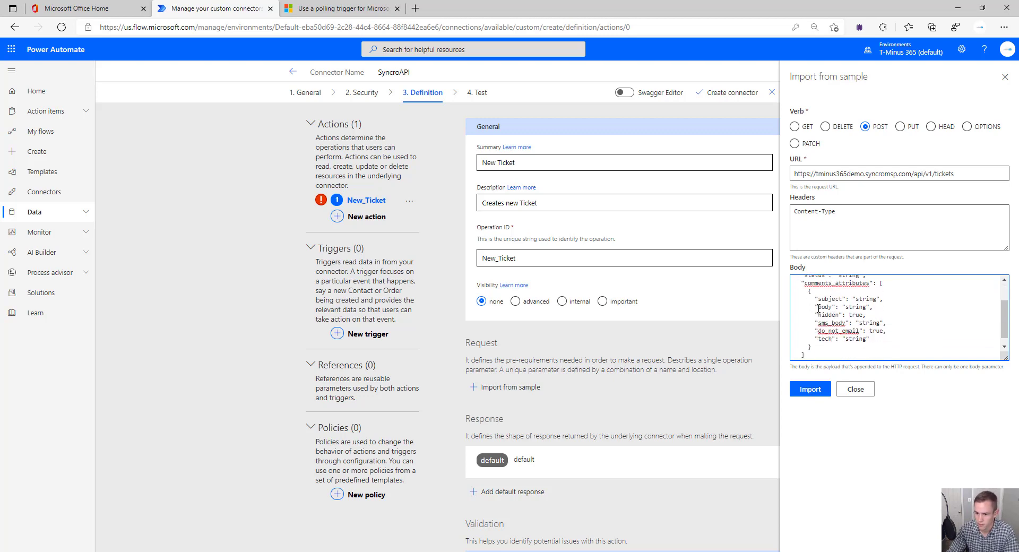
{"action": "left_click_drag", "start_coordinate": [818, 308], "coordinate": [890, 306]}
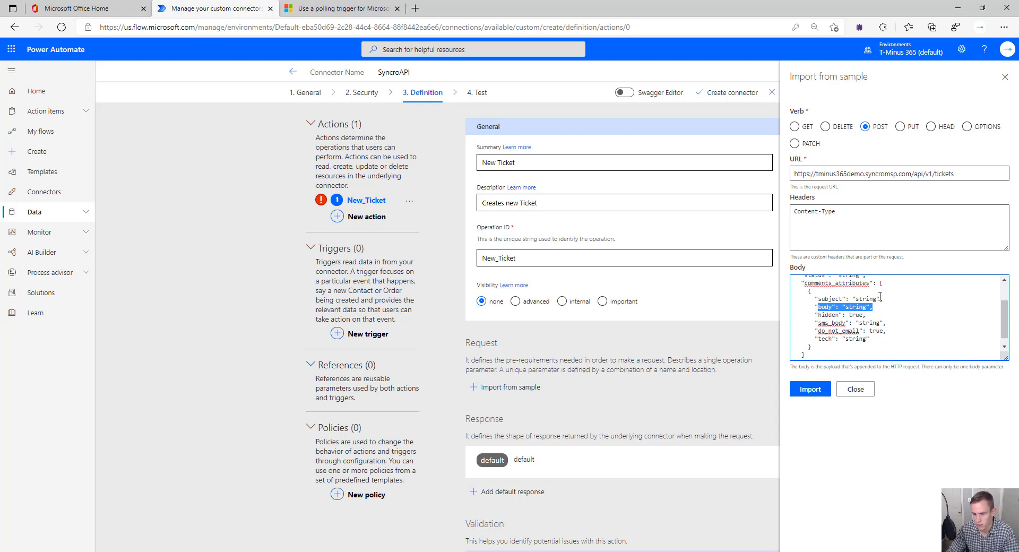
{"action": "scroll", "coordinate": [880, 296], "scroll_direction": "up", "scroll_amount": 2}
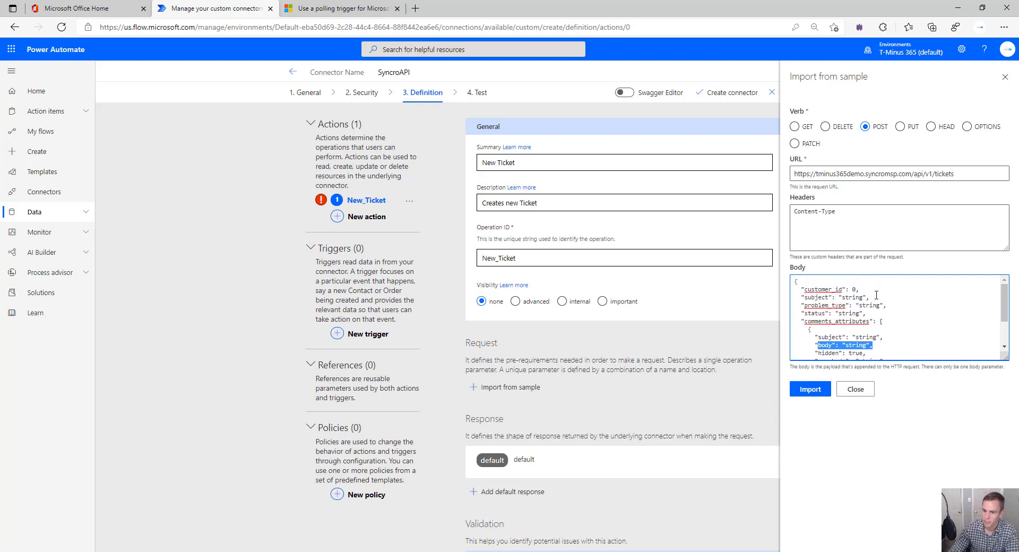
{"action": "left_click_drag", "start_coordinate": [801, 293], "coordinate": [848, 291]}
{"action": "left_click", "coordinate": [891, 304]}
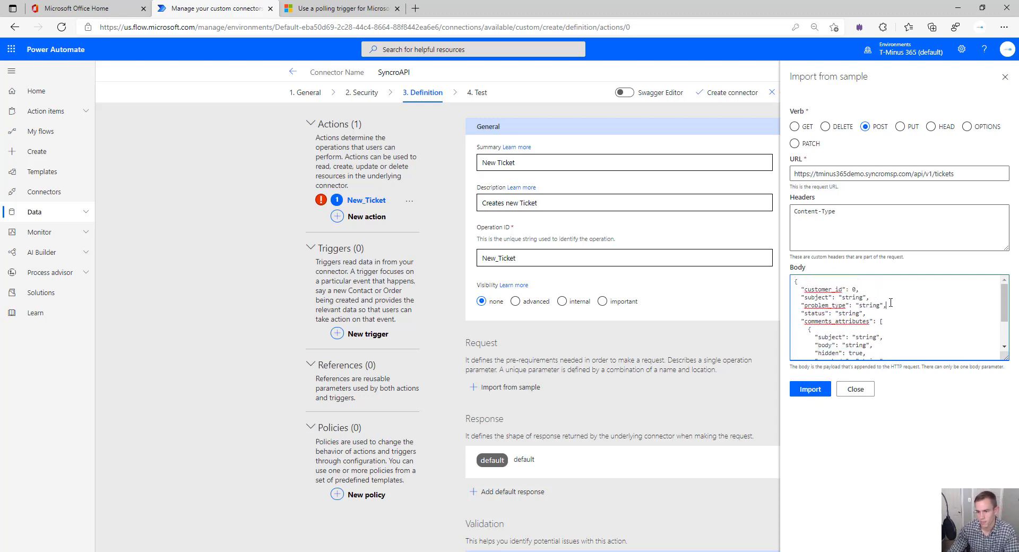
Import the sample, then make Content-Type default to application/json, required, with internal visibility
{"action": "left_click", "coordinate": [806, 392]}
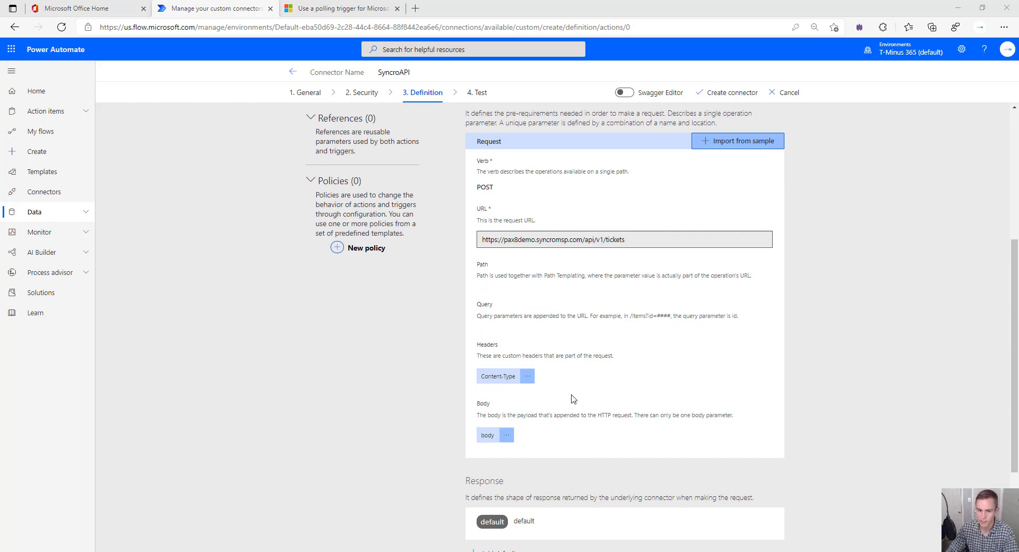
{"action": "left_click", "coordinate": [528, 376]}
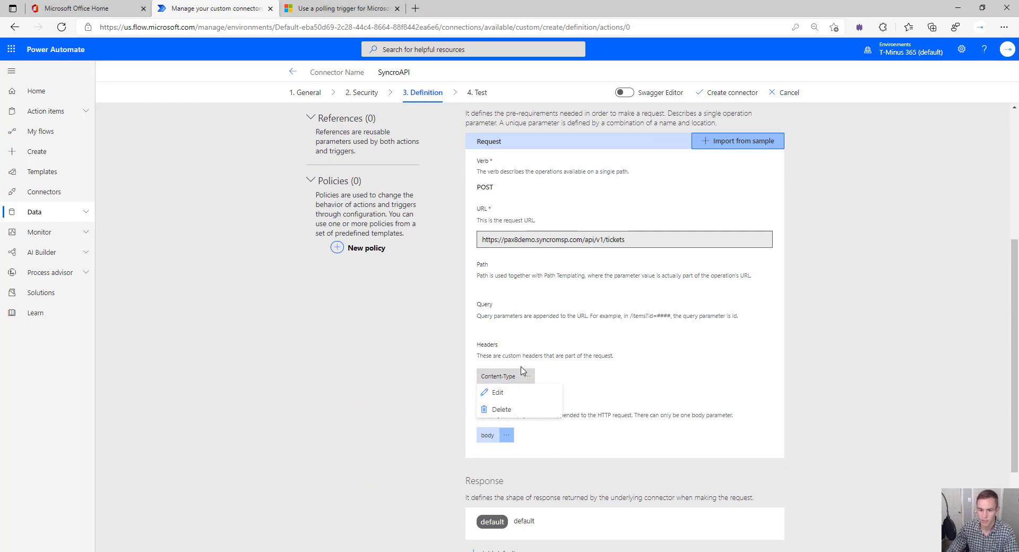
{"action": "left_click", "coordinate": [502, 392]}
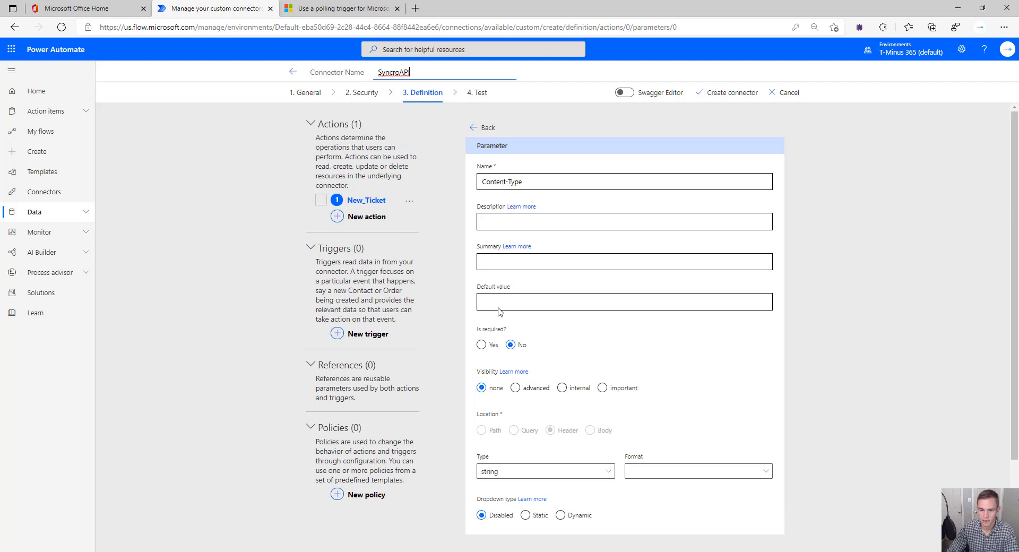
{"action": "left_click", "coordinate": [518, 295]}
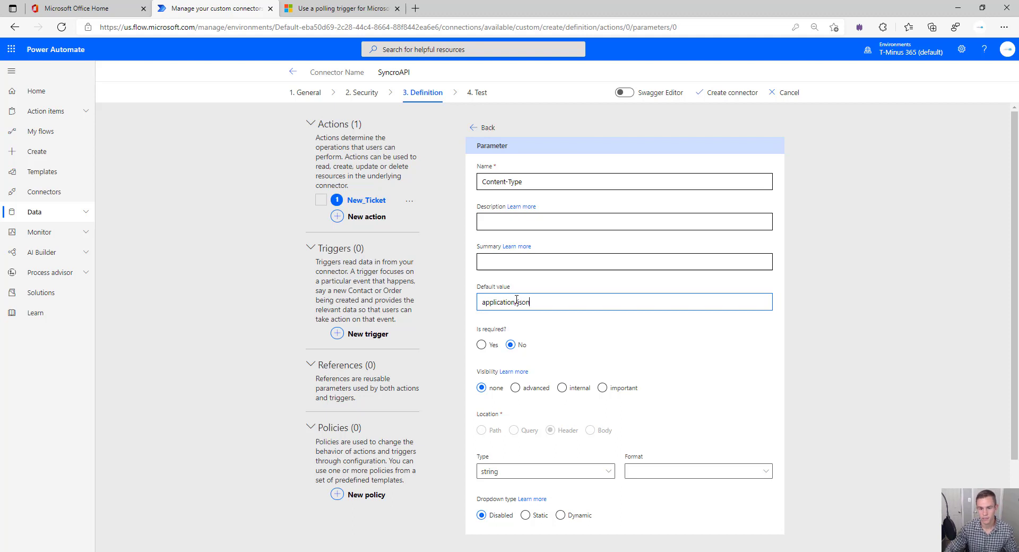
{"action": "left_click", "coordinate": [482, 345]}
{"action": "left_click", "coordinate": [571, 393]}
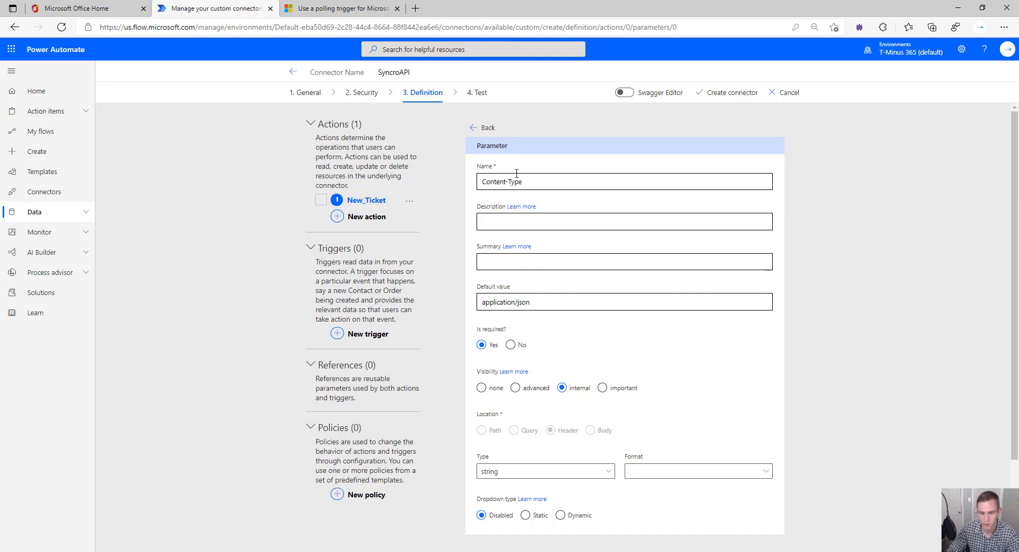
{"action": "left_click", "coordinate": [486, 128]}
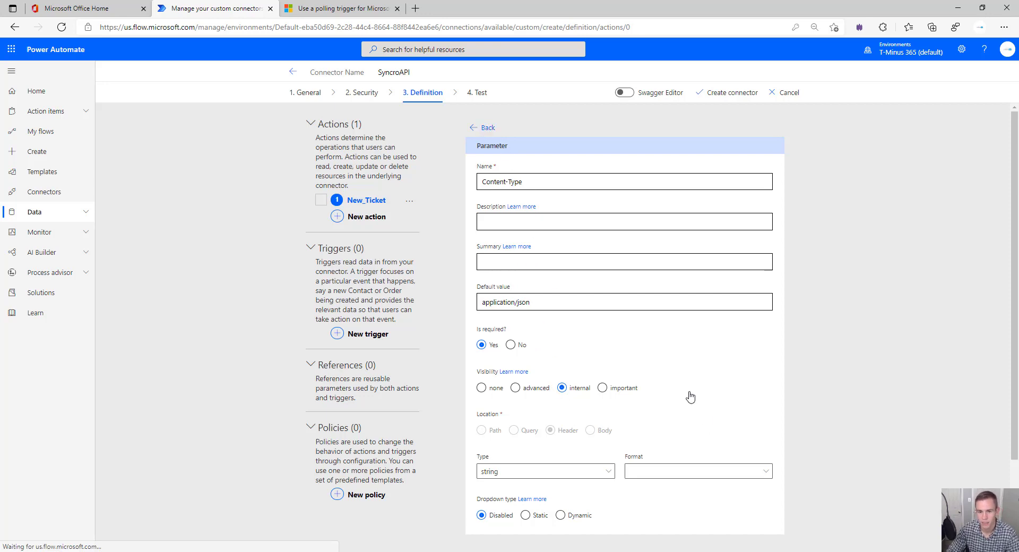
Edit the request body parameter and open its customer_id property for editing
{"action": "scroll", "coordinate": [685, 413], "scroll_direction": "down", "scroll_amount": 3}
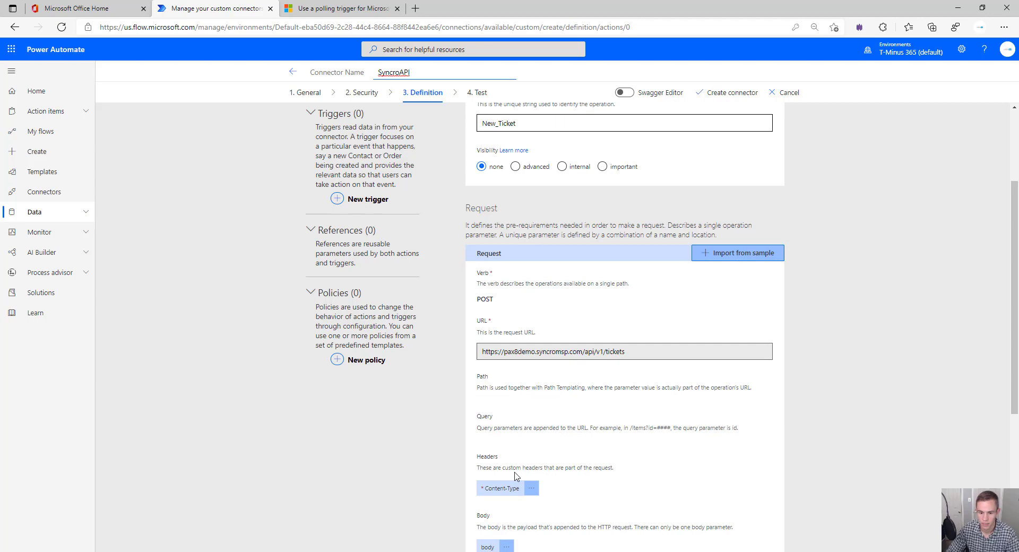
{"action": "scroll", "coordinate": [514, 476], "scroll_direction": "down", "scroll_amount": 4}
{"action": "left_click", "coordinate": [507, 345]}
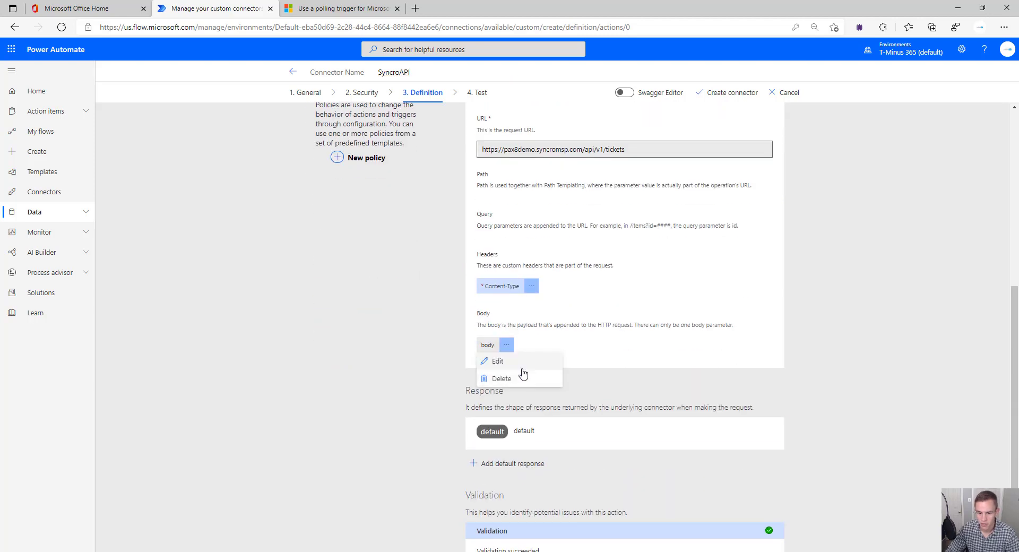
{"action": "left_click", "coordinate": [523, 364]}
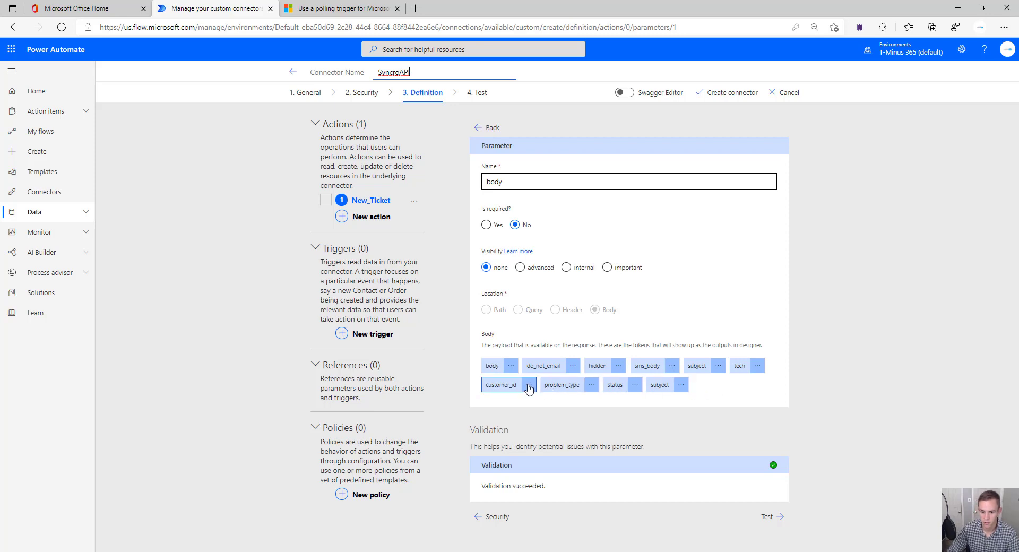
{"action": "left_click", "coordinate": [529, 390]}
{"action": "left_click", "coordinate": [539, 407]}
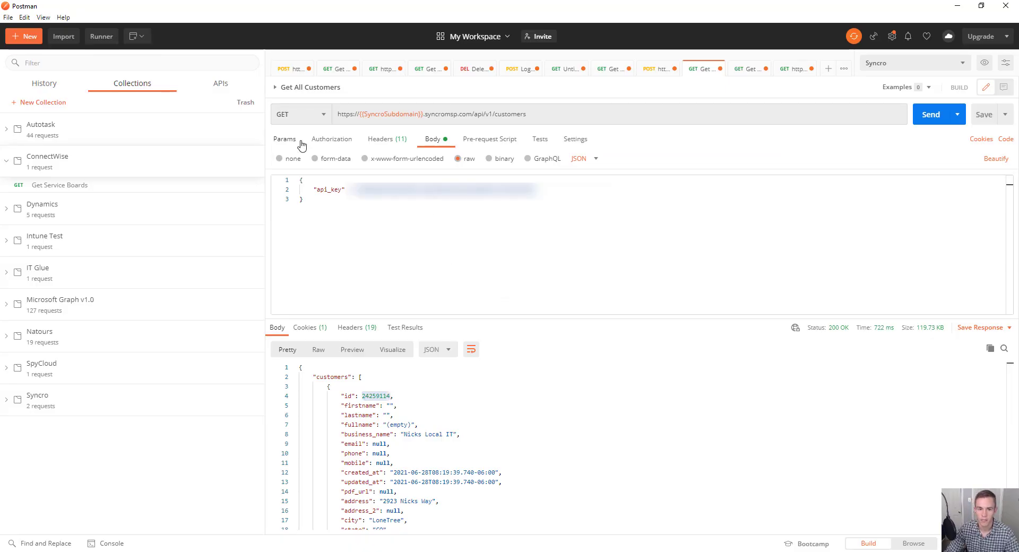
Copy the first customer's id from Postman's Get All Customers response and return to Power Automate
{"action": "left_click", "coordinate": [301, 142]}
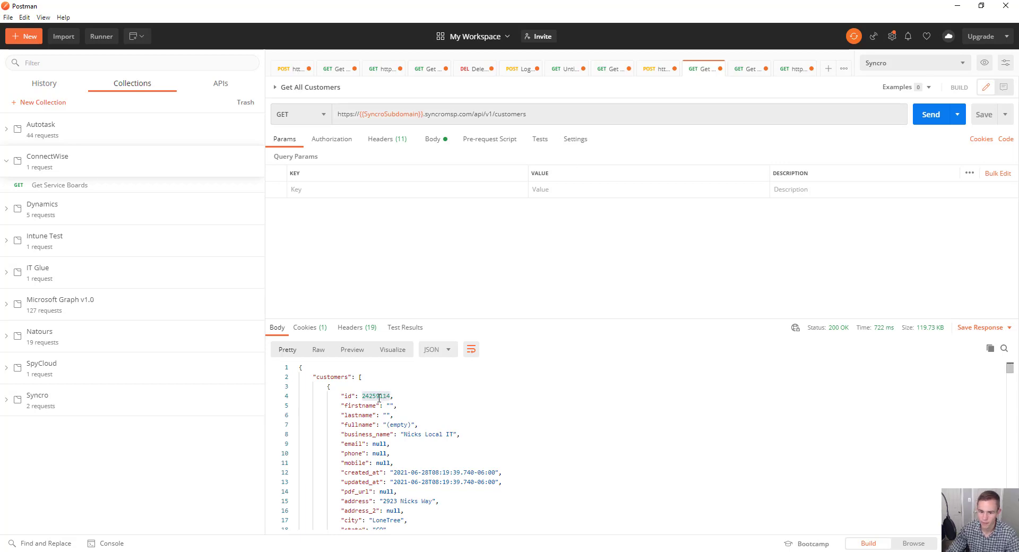
{"action": "left_click_drag", "start_coordinate": [362, 395], "coordinate": [391, 394]}
{"action": "key", "text": "ctrl+c"}
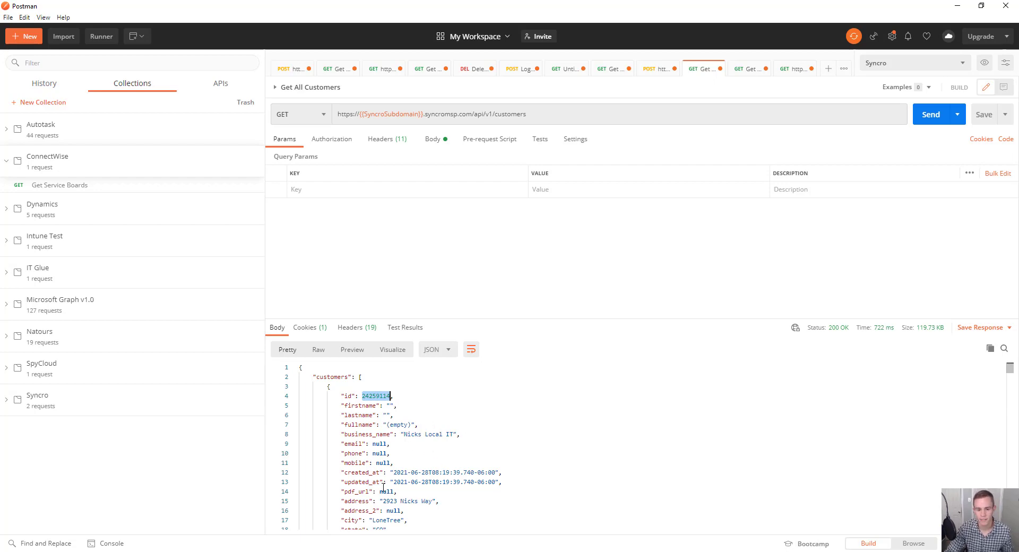
{"action": "key", "text": "alt+Tab"}
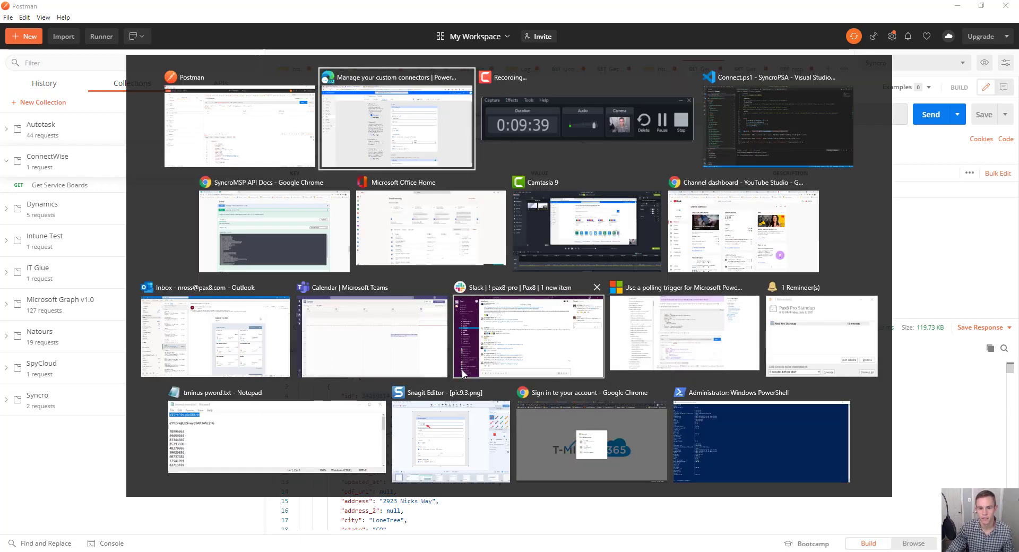
Make customer_id required and internal, defaulting to the copied customer id
{"action": "left_click", "coordinate": [557, 257]}
{"action": "key", "text": "ctrl+v"}
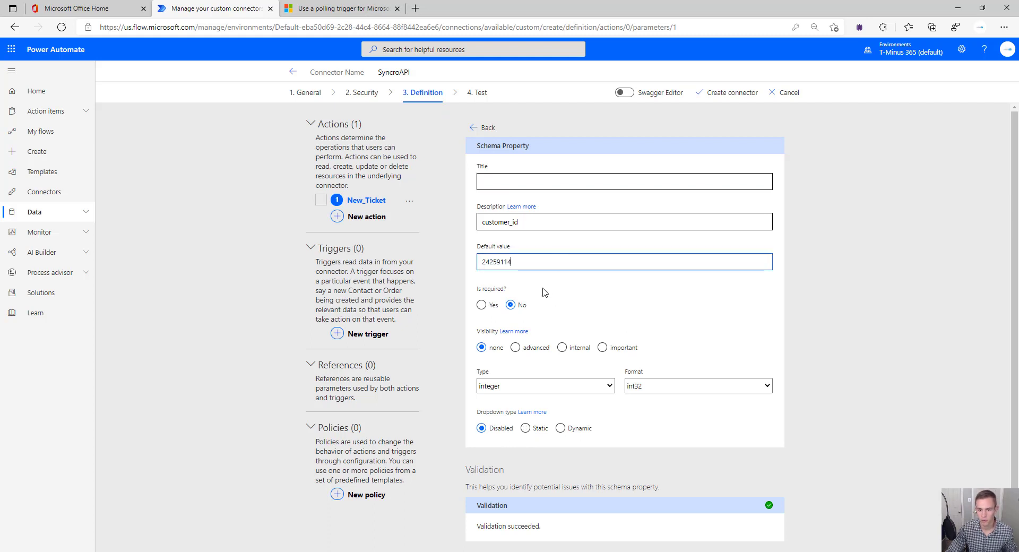
{"action": "left_click", "coordinate": [482, 306]}
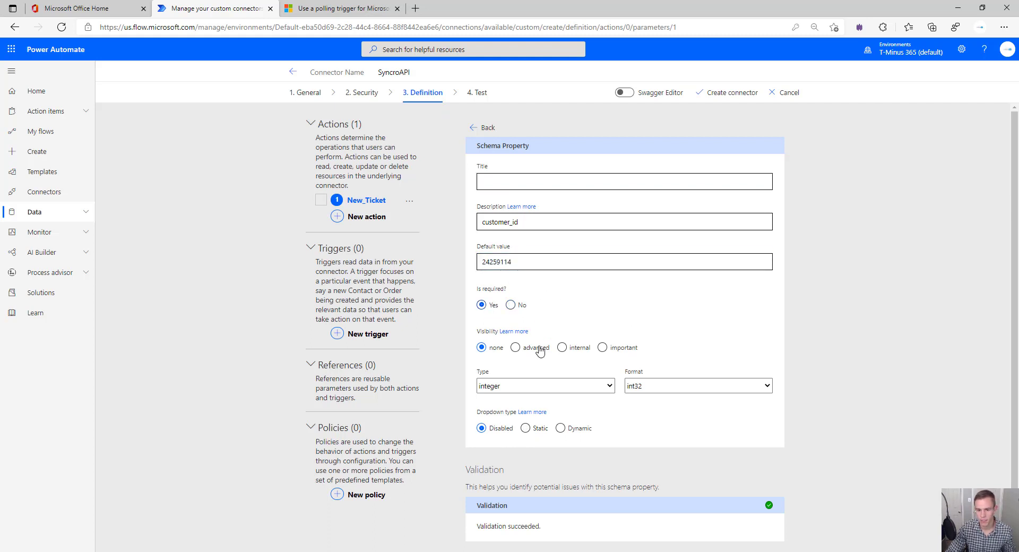
{"action": "left_click", "coordinate": [571, 348]}
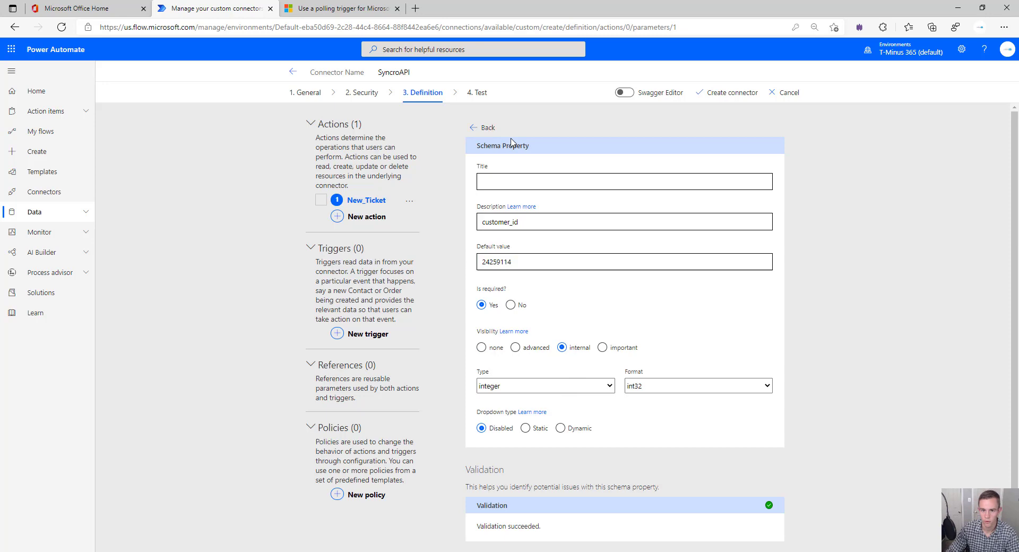
{"action": "left_click", "coordinate": [484, 127]}
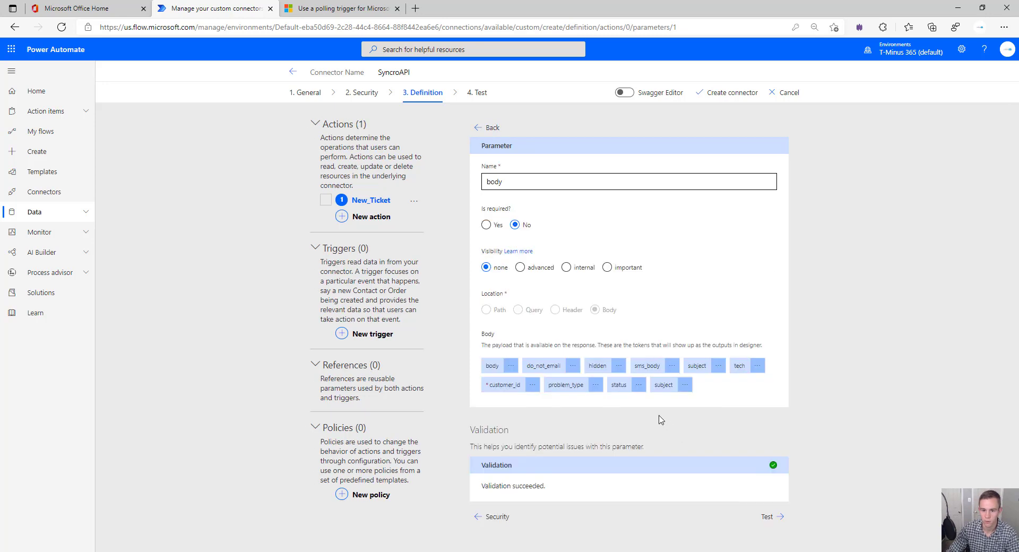
Open the subject body property's settings (type string)
{"action": "left_click", "coordinate": [487, 389]}
{"action": "left_click", "coordinate": [608, 415]}
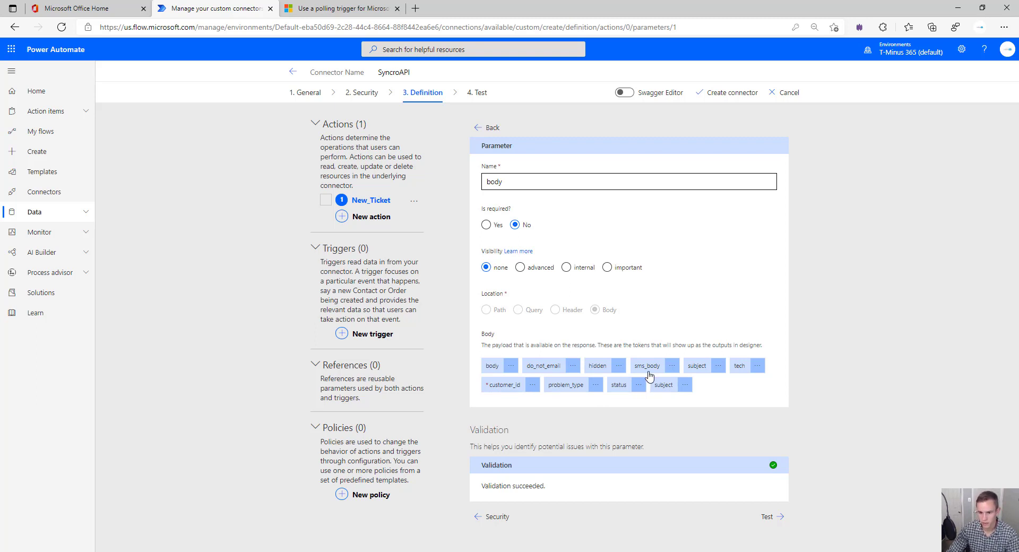
{"action": "left_click", "coordinate": [688, 372]}
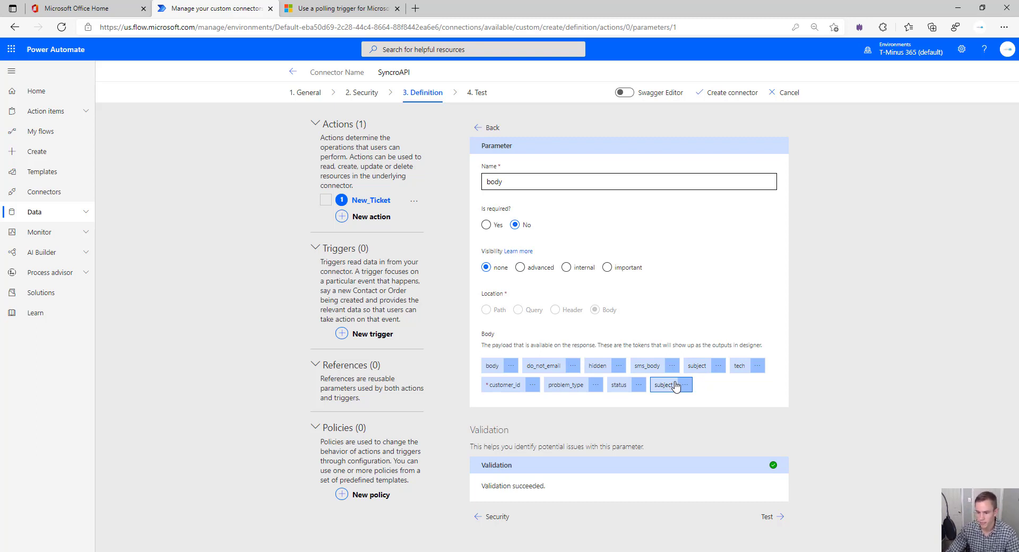
{"action": "left_click", "coordinate": [718, 367]}
{"action": "left_click", "coordinate": [719, 385]}
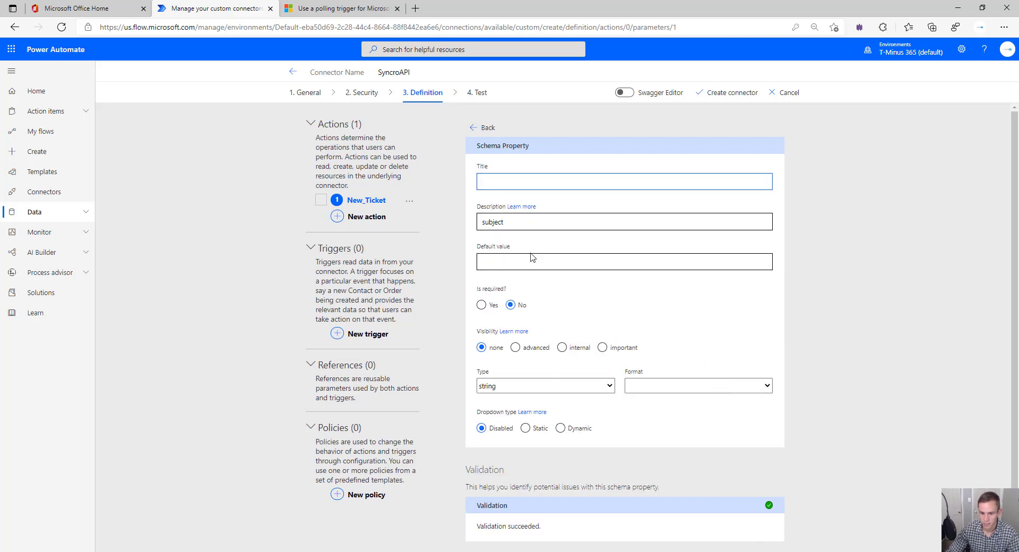
{"action": "scroll", "coordinate": [552, 276], "scroll_direction": "down", "scroll_amount": 1}
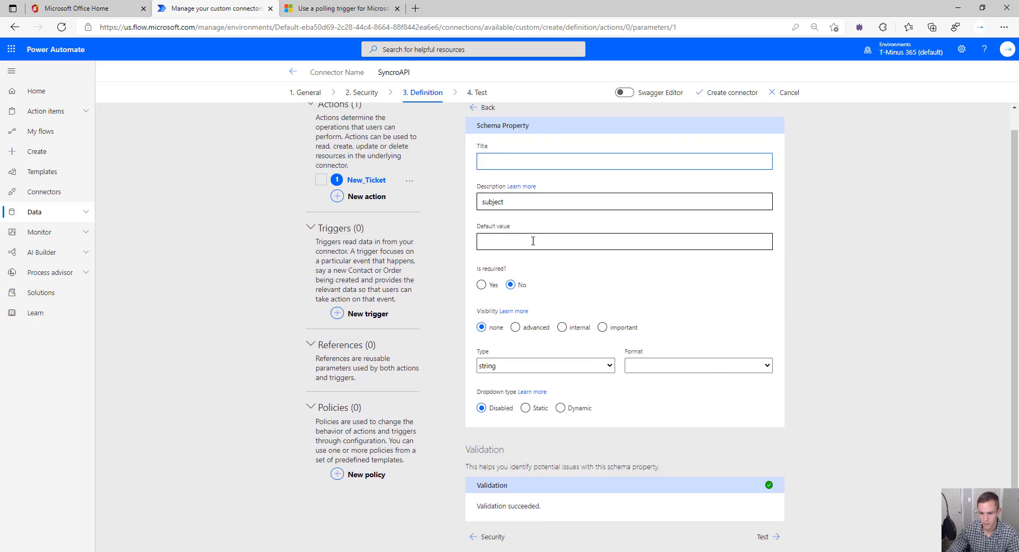
Return to the New Ticket action, review validation, and create the SyncroAPI connector
{"action": "left_click", "coordinate": [479, 112]}
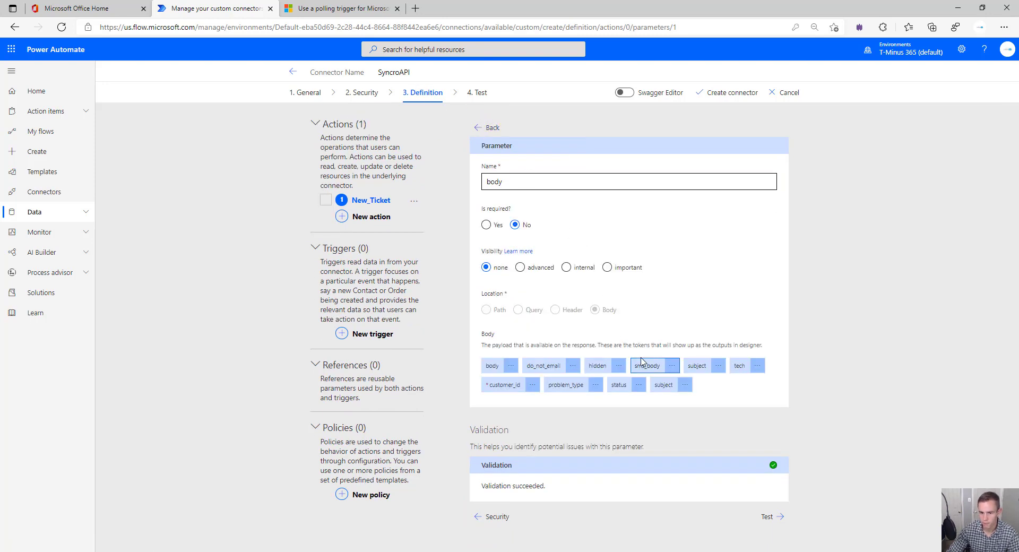
{"action": "left_click", "coordinate": [484, 128]}
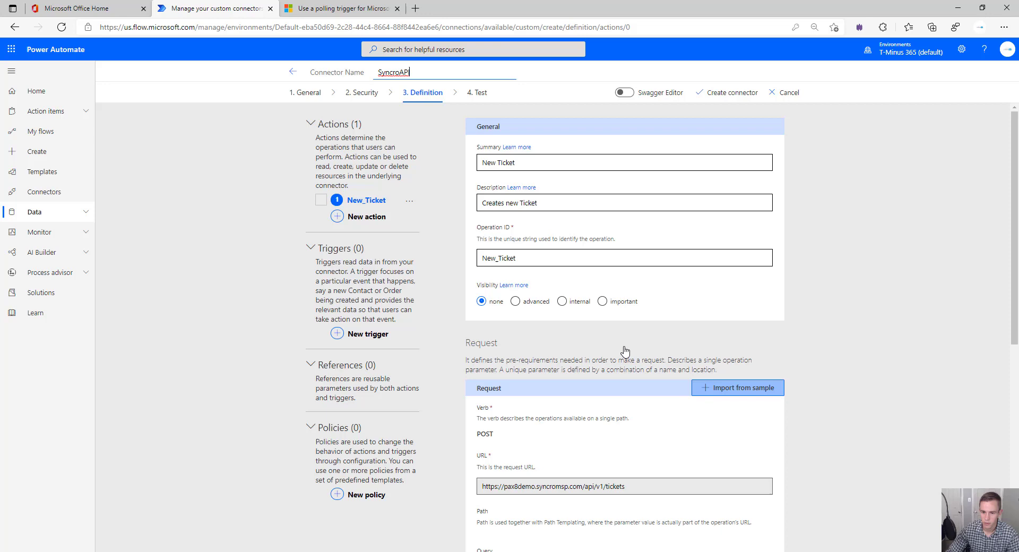
{"action": "scroll", "coordinate": [627, 350], "scroll_direction": "down", "scroll_amount": 5}
{"action": "scroll", "coordinate": [626, 350], "scroll_direction": "down", "scroll_amount": 2}
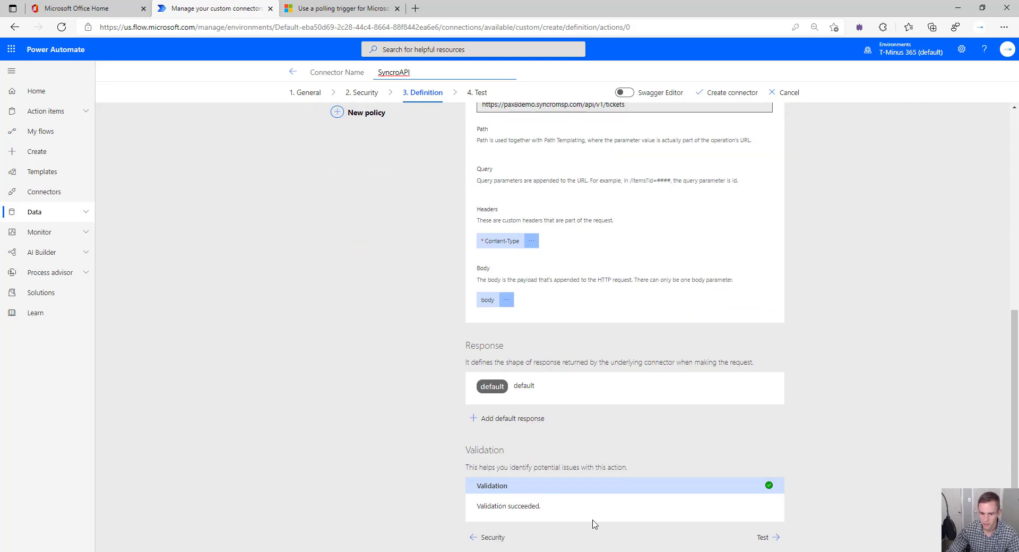
{"action": "scroll", "coordinate": [565, 516], "scroll_direction": "up", "scroll_amount": 6}
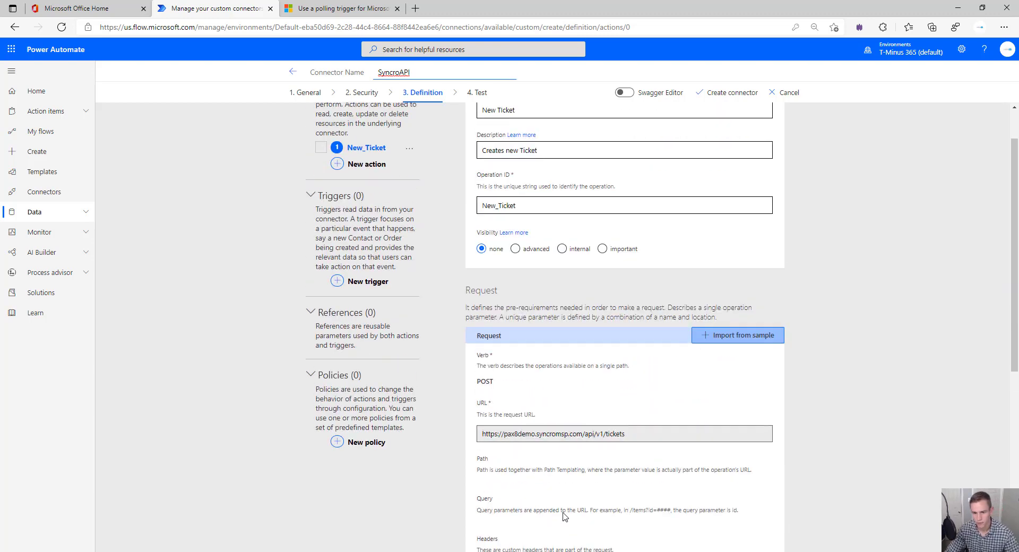
{"action": "scroll", "coordinate": [565, 517], "scroll_direction": "up", "scroll_amount": 1}
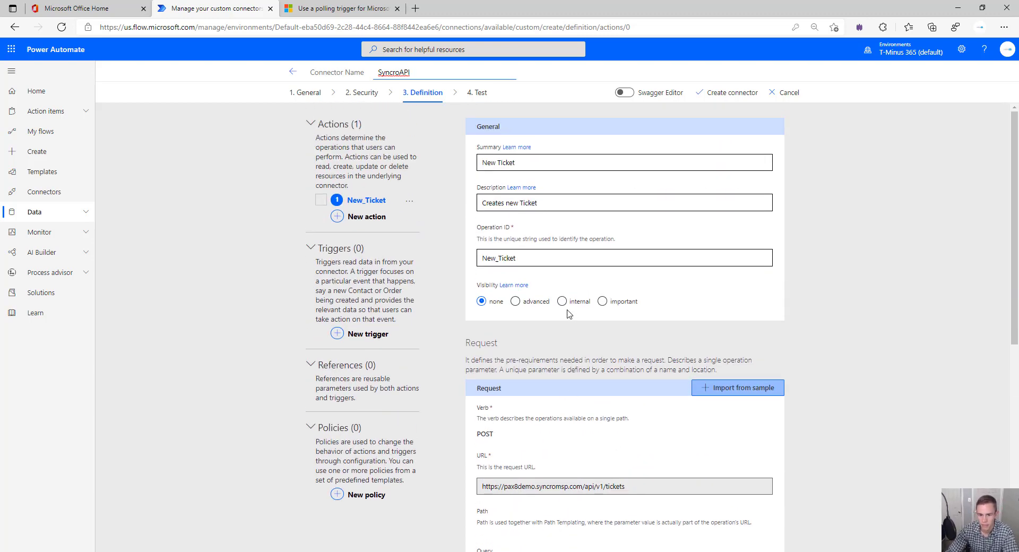
{"action": "left_click", "coordinate": [733, 92]}
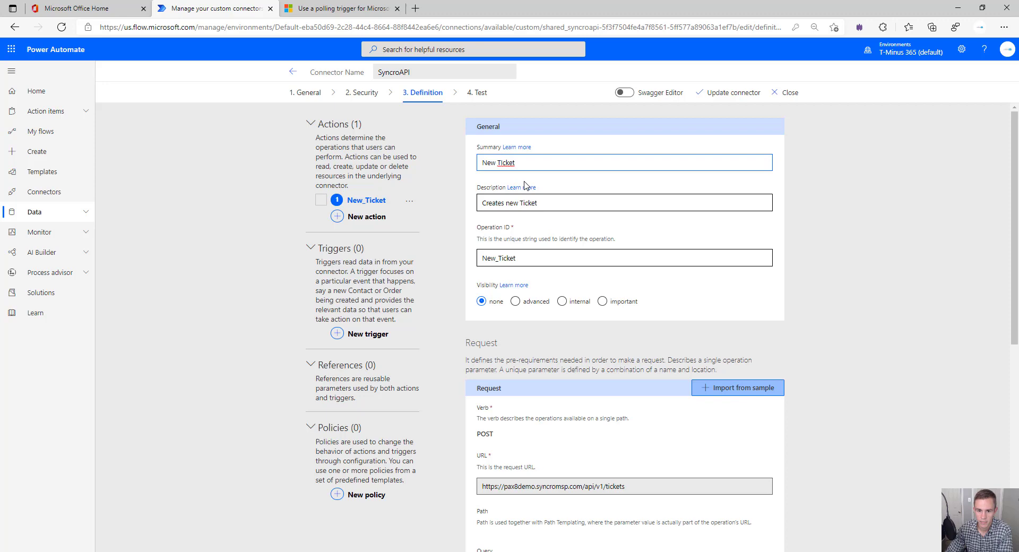
{"action": "scroll", "coordinate": [499, 212], "scroll_direction": "down", "scroll_amount": 6}
{"action": "scroll", "coordinate": [506, 217], "scroll_direction": "up", "scroll_amount": 6}
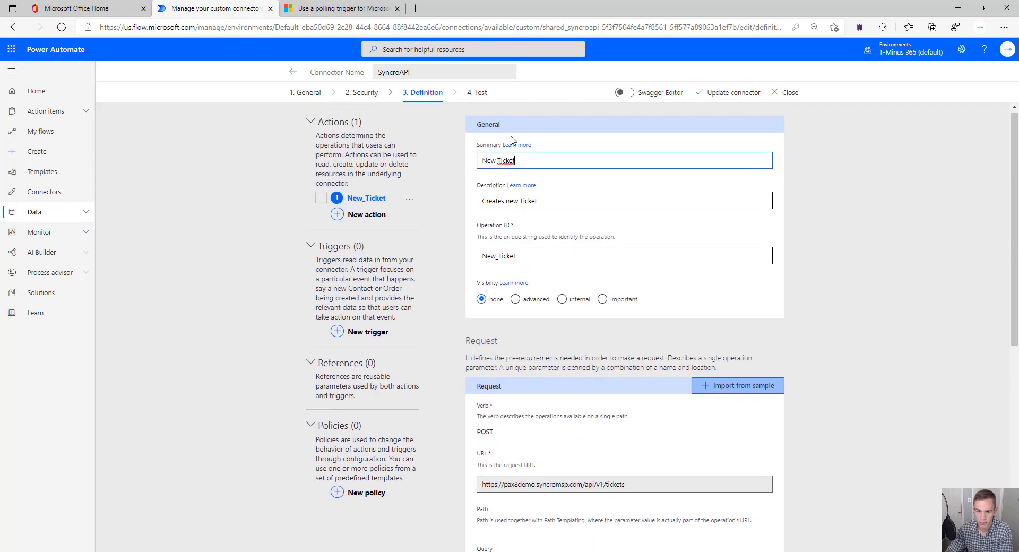
On the Test page, create a SyncroAPI connection with api-key 'Bearer ' followed by the pasted API key
{"action": "left_click", "coordinate": [481, 94]}
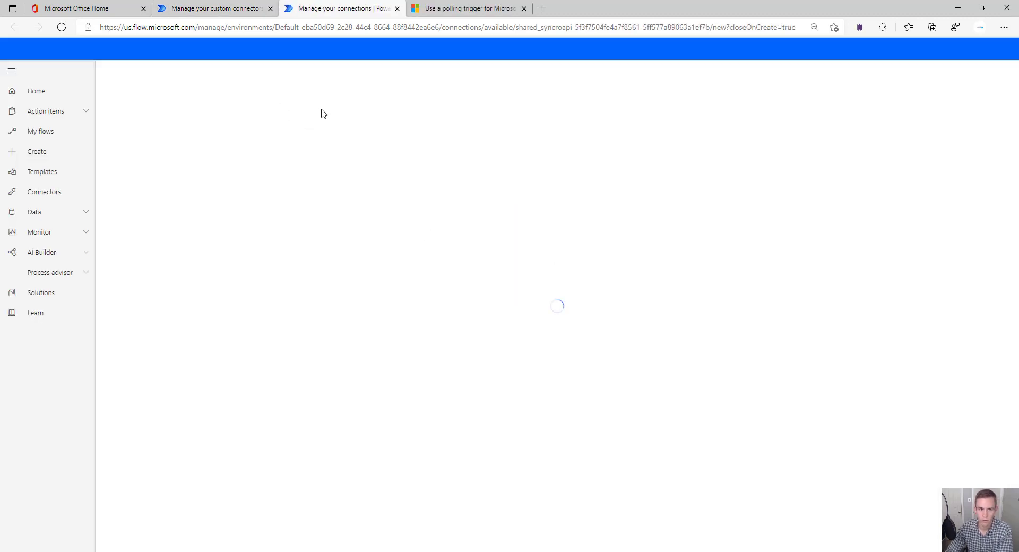
{"action": "left_click", "coordinate": [363, 122]}
{"action": "key", "text": "ctrl+v"}
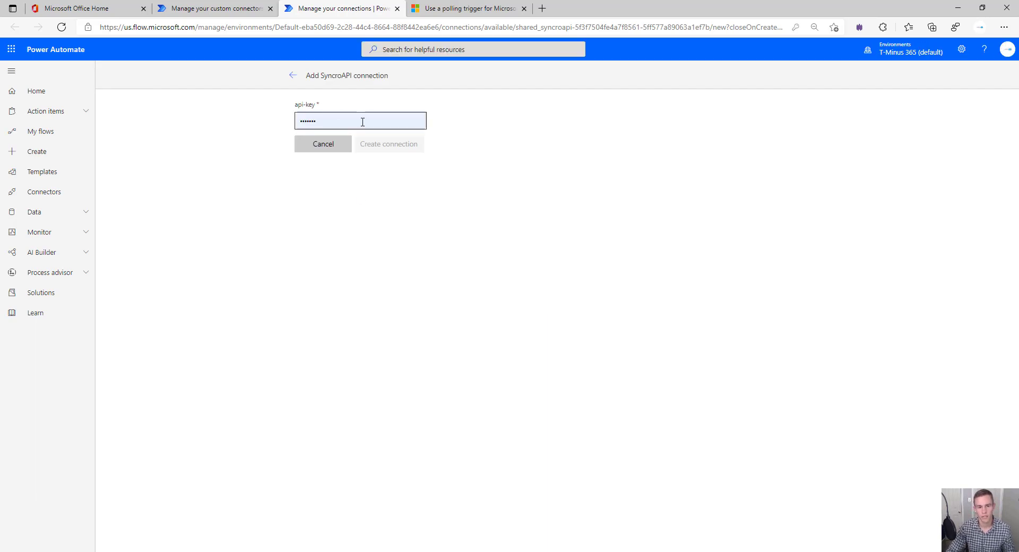
{"action": "key", "text": "ctrl+a"}
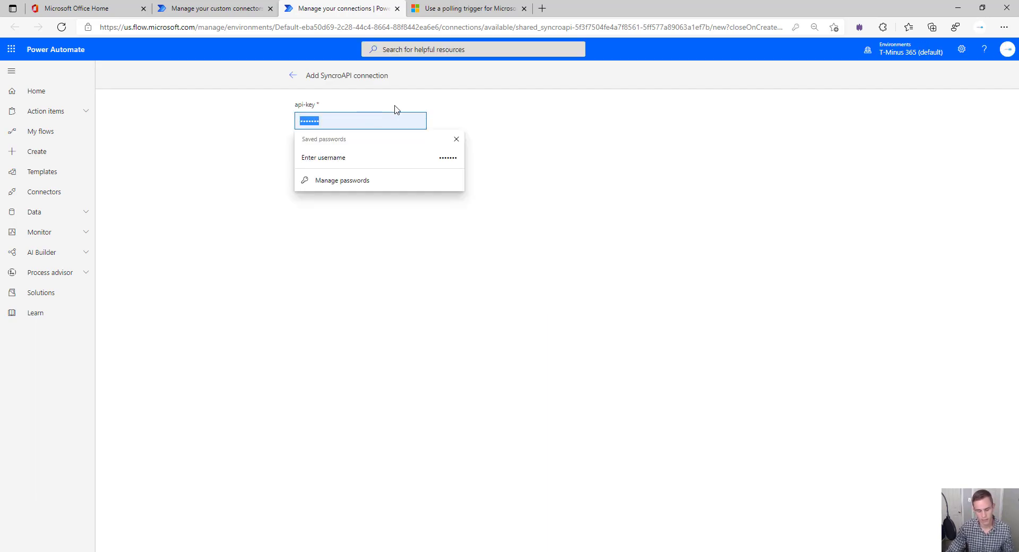
{"action": "key", "text": "BackSpace"}
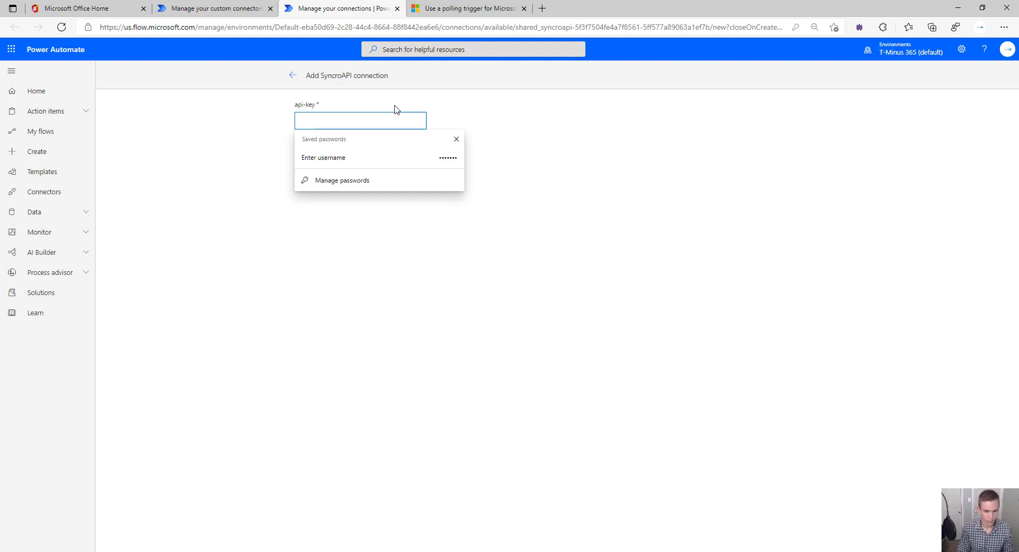
{"action": "type", "text": "a"}
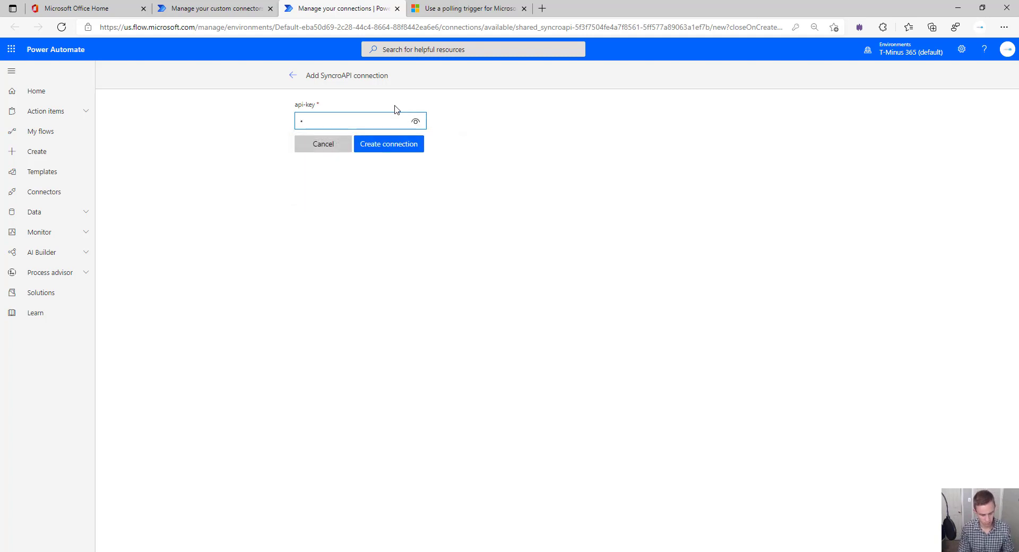
{"action": "type", "text": "ea"}
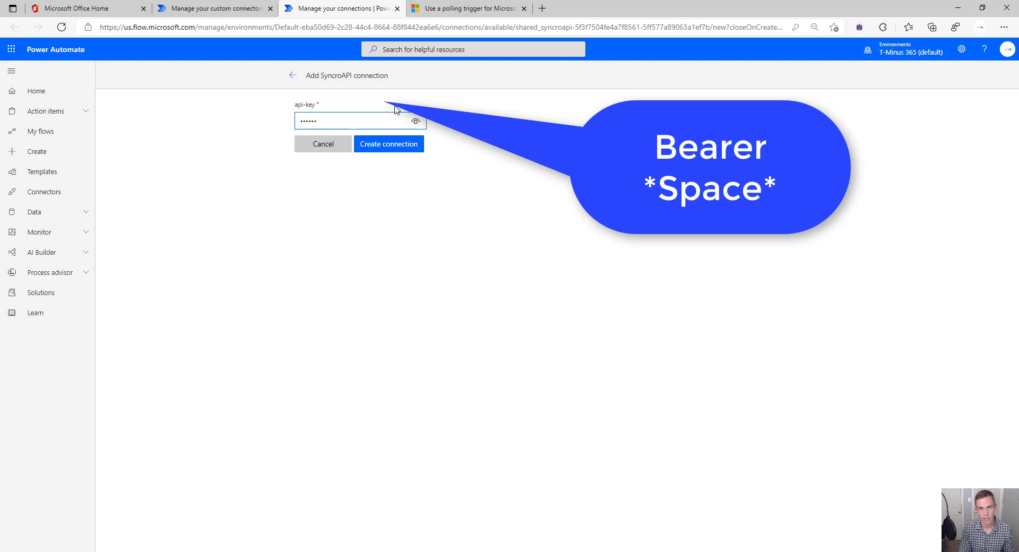
{"action": "type", "text": "rer"}
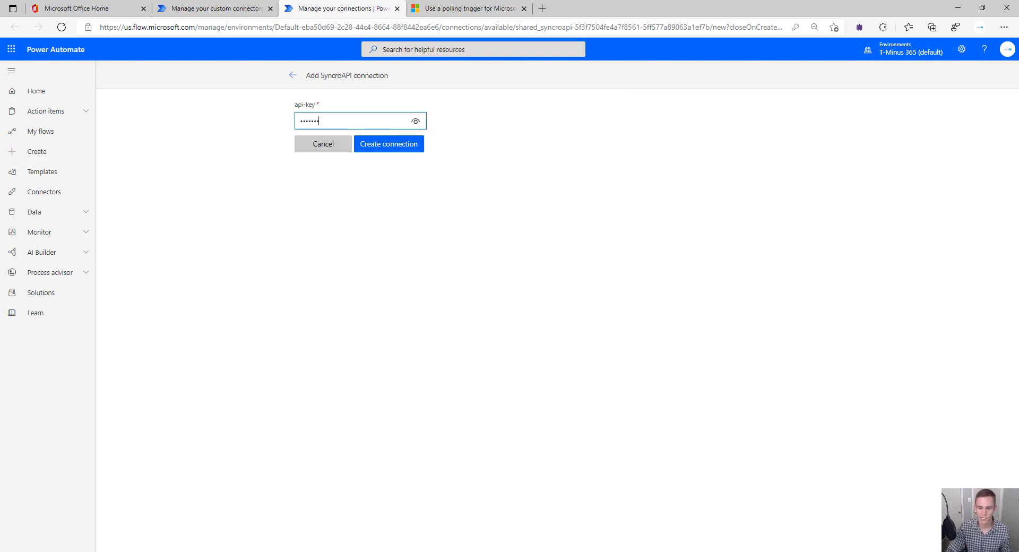
{"action": "left_click", "coordinate": [362, 122]}
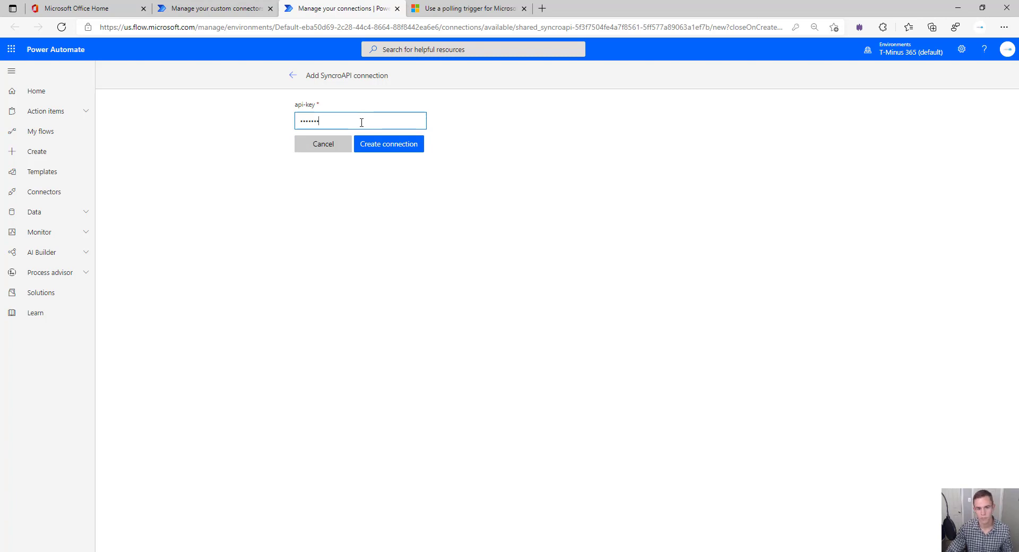
{"action": "key", "text": "ctrl+v"}
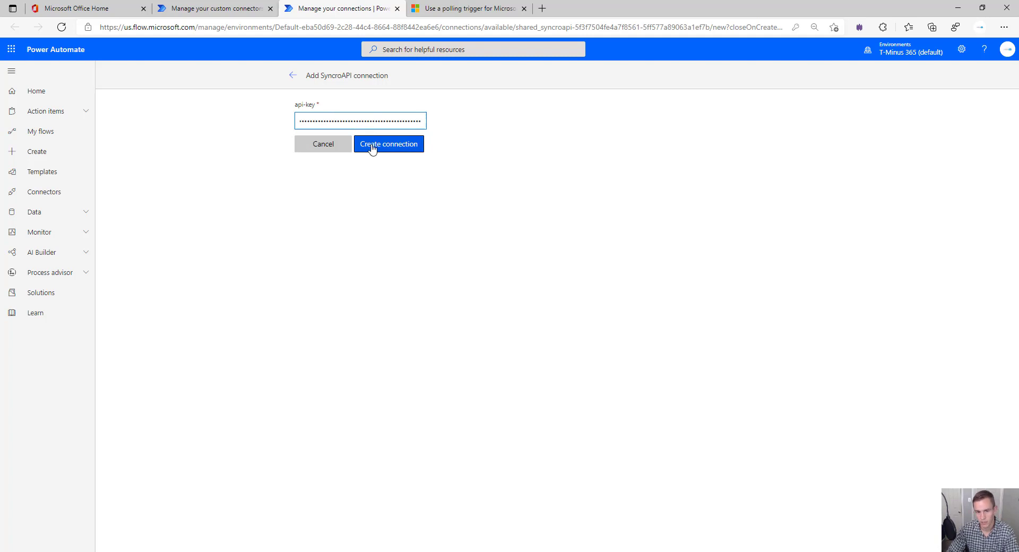
{"action": "left_click", "coordinate": [372, 148]}
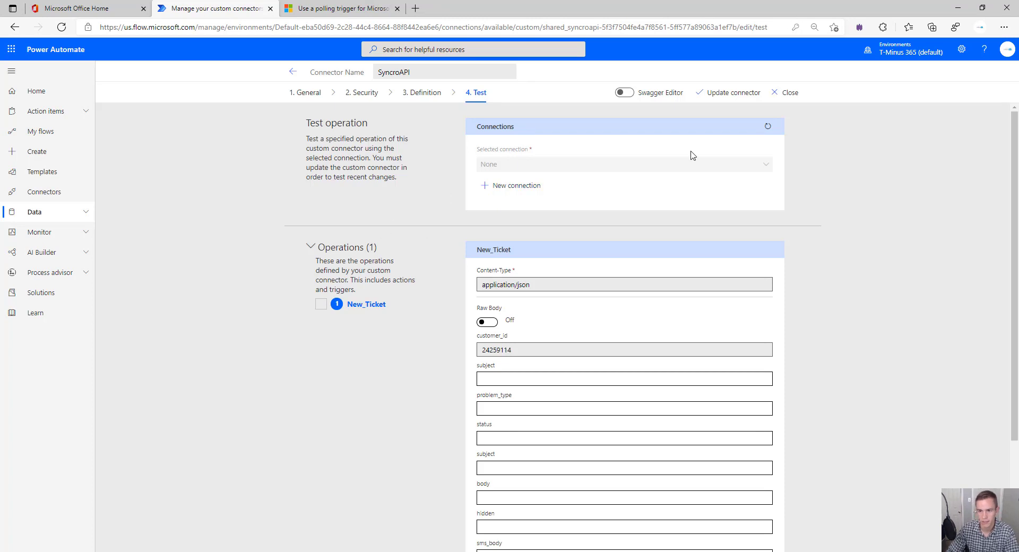
Refresh connections, then enter subject 'Test Ticket' and problem_type 'Remote Support'
{"action": "left_click", "coordinate": [768, 126]}
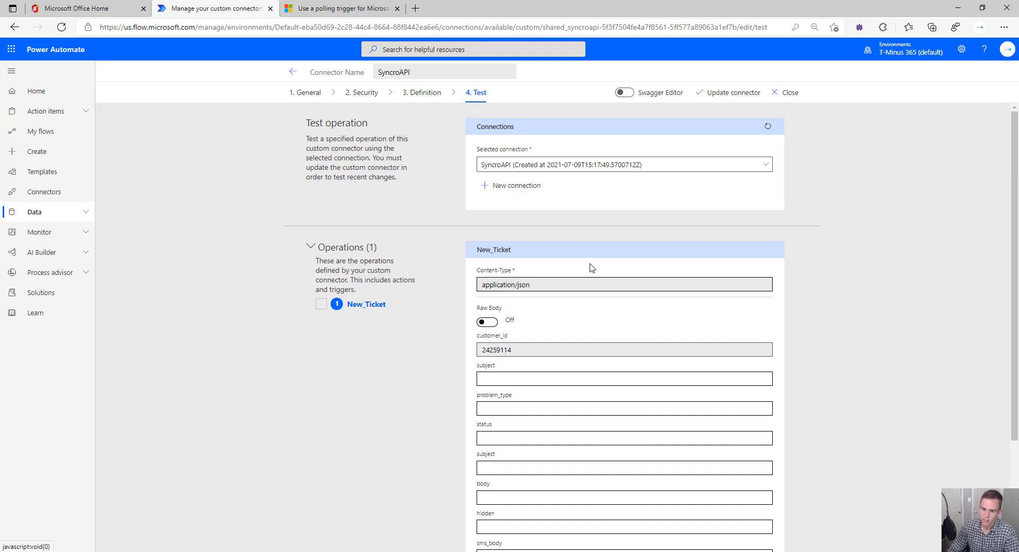
{"action": "scroll", "coordinate": [592, 268], "scroll_direction": "down", "scroll_amount": 1}
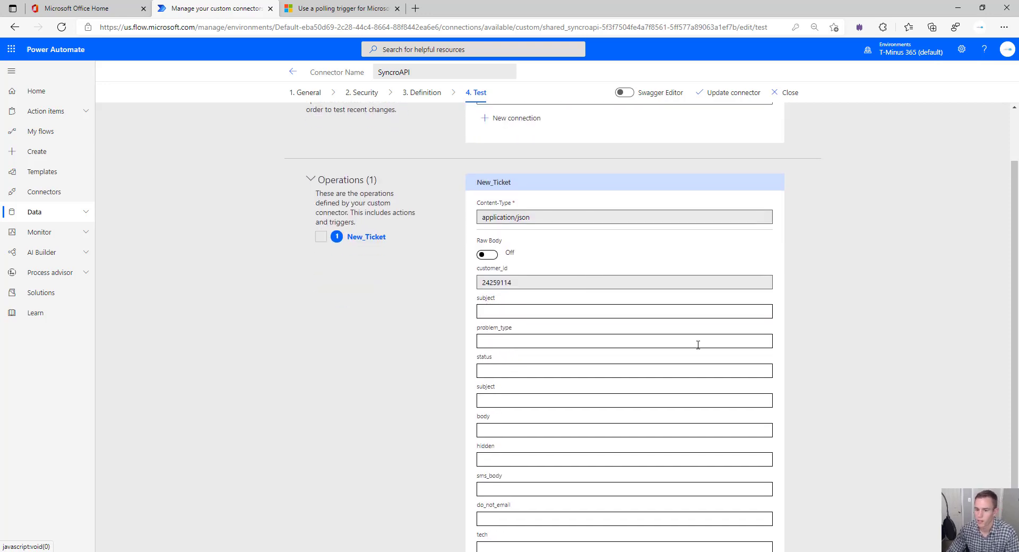
{"action": "scroll", "coordinate": [700, 337], "scroll_direction": "up", "scroll_amount": 1}
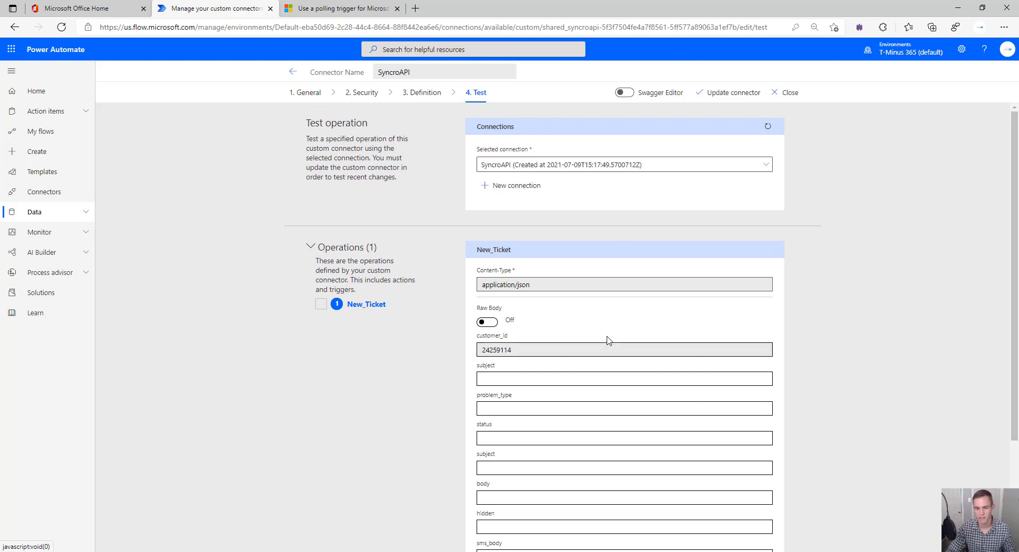
{"action": "scroll", "coordinate": [576, 371], "scroll_direction": "down", "scroll_amount": 1}
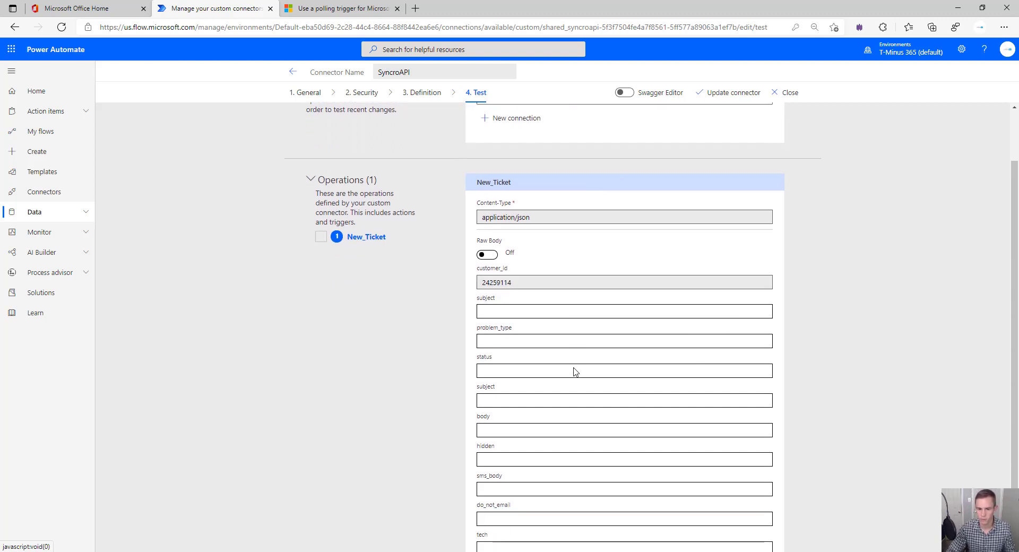
{"action": "left_click", "coordinate": [554, 317]}
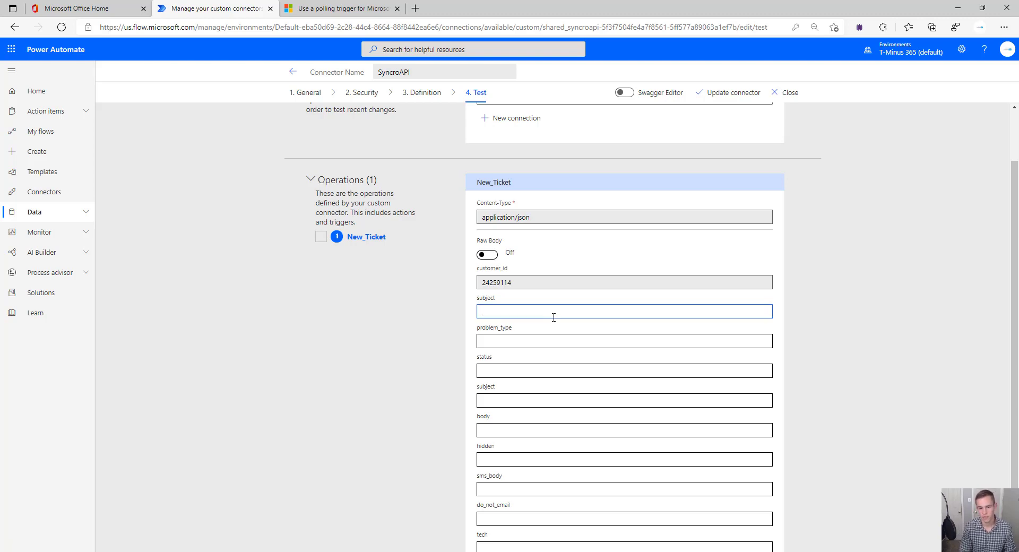
{"action": "type", "text": "Test Ticket"}
{"action": "key", "text": "Tab"}
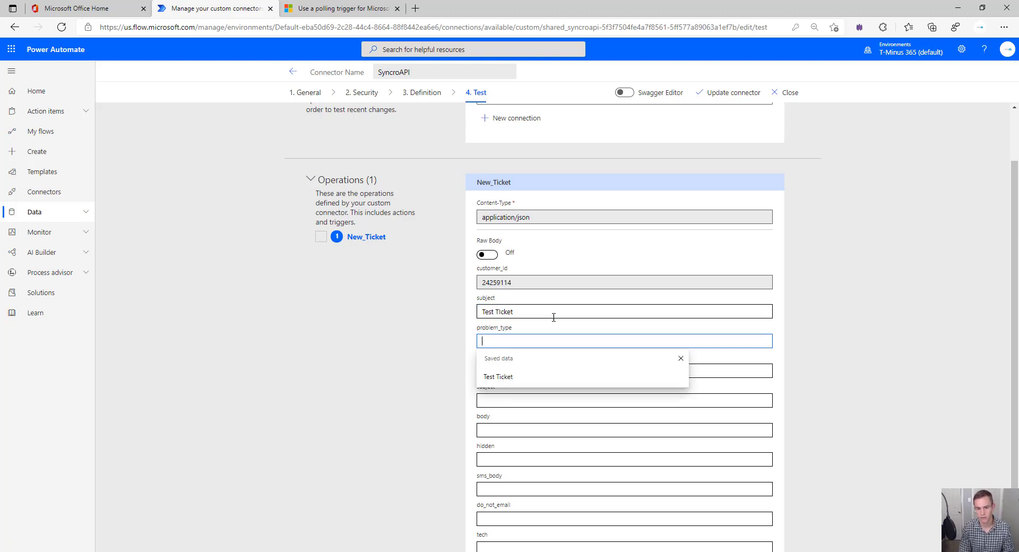
{"action": "type", "text": "Remote Rep"}
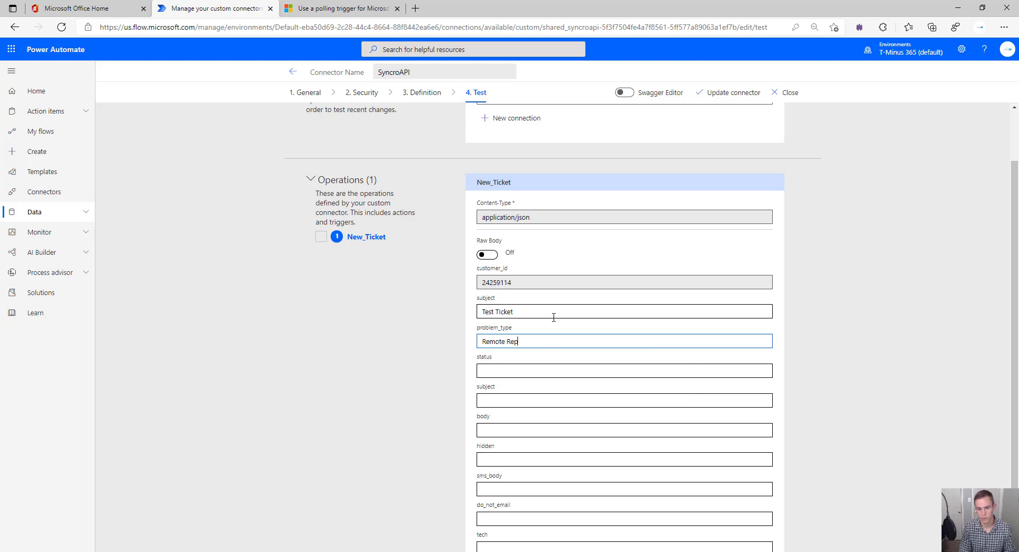
{"action": "key", "text": "BackSpace"}
{"action": "key", "text": "BackSpace"}
{"action": "key", "text": "BackSpace"}
{"action": "type", "text": "Support"}
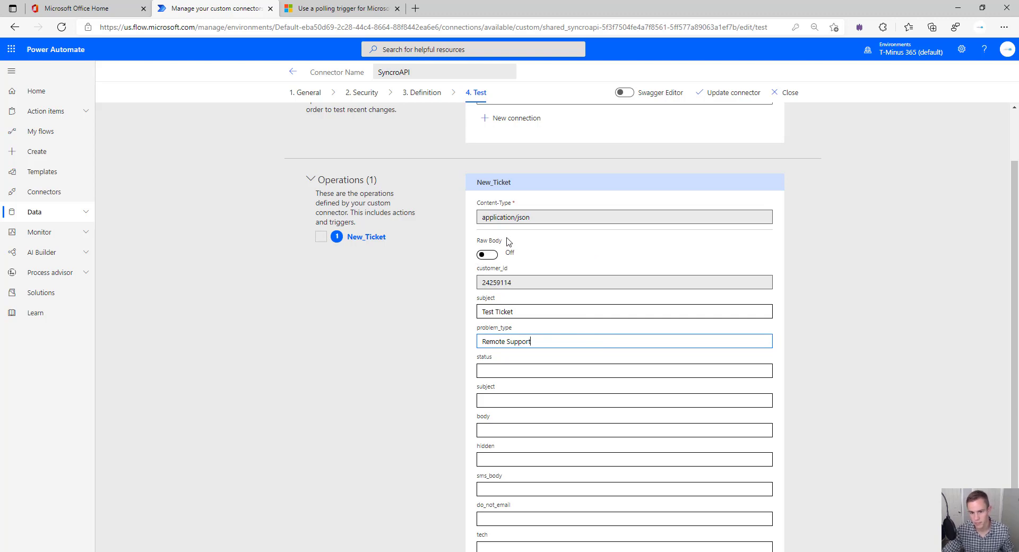
Fill status 'New', comment subject 'Test Ticket', body 'This is a Power Aut…', and the technician's name
{"action": "scroll", "coordinate": [555, 333], "scroll_direction": "down", "scroll_amount": 2}
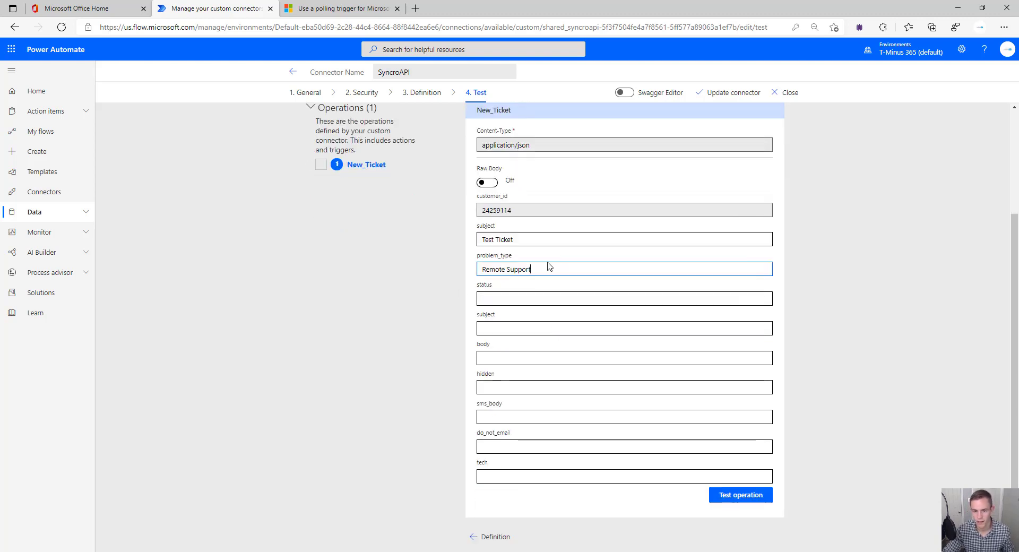
{"action": "left_click", "coordinate": [541, 298]}
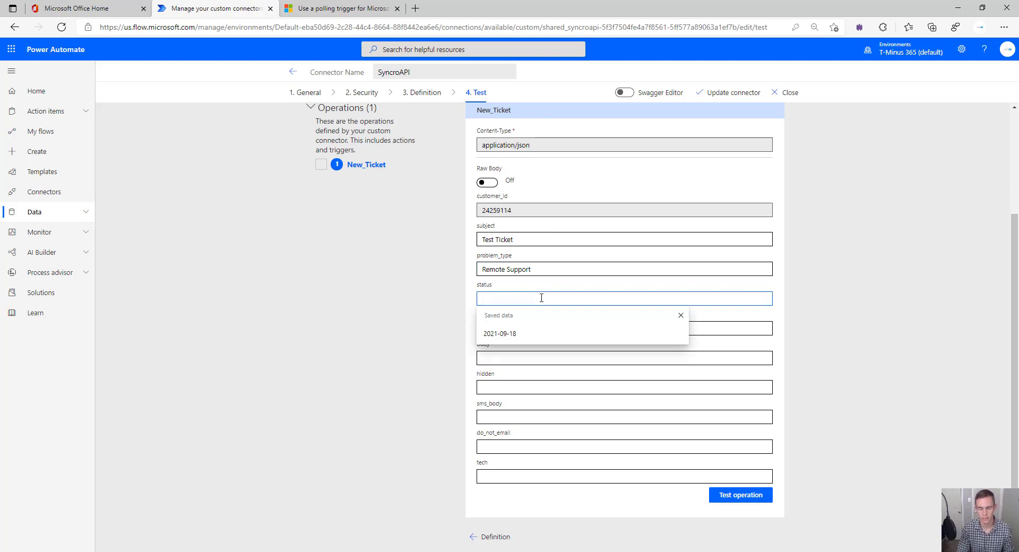
{"action": "type", "text": "New"}
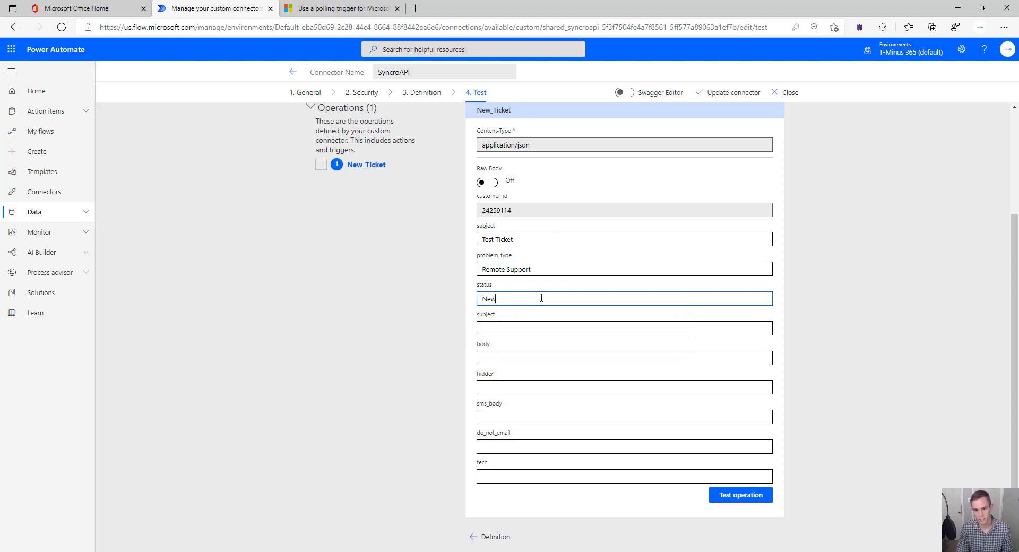
{"action": "key", "text": "Tab"}
{"action": "type", "text": "Te"}
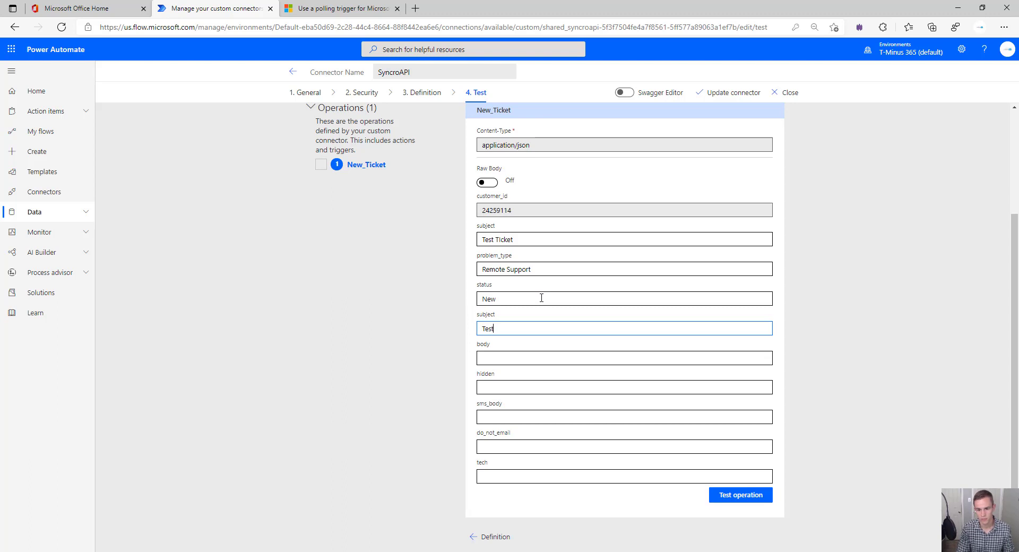
{"action": "type", "text": "st Ticket"}
{"action": "key", "text": "Tab"}
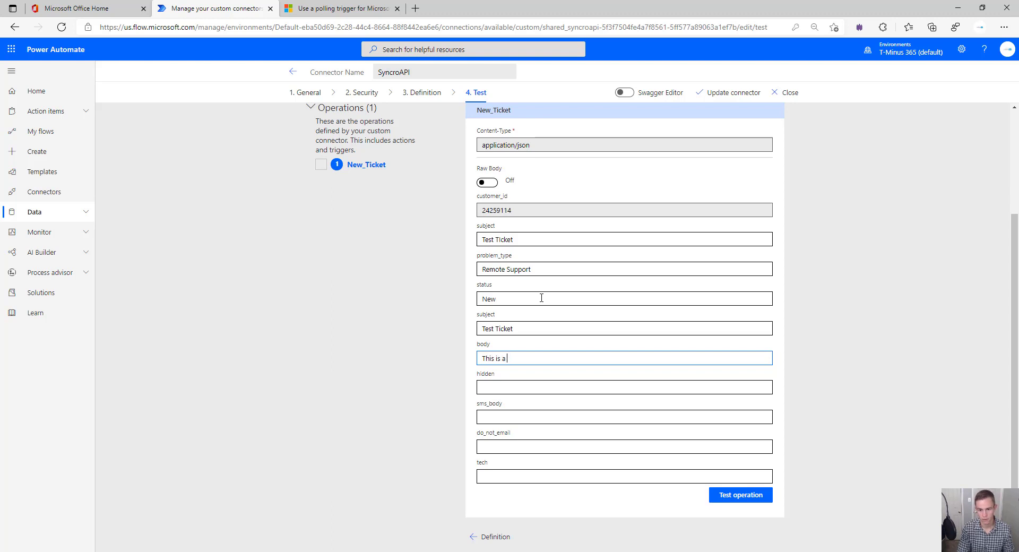
{"action": "type", "text": "This is a Power Automate tes"}
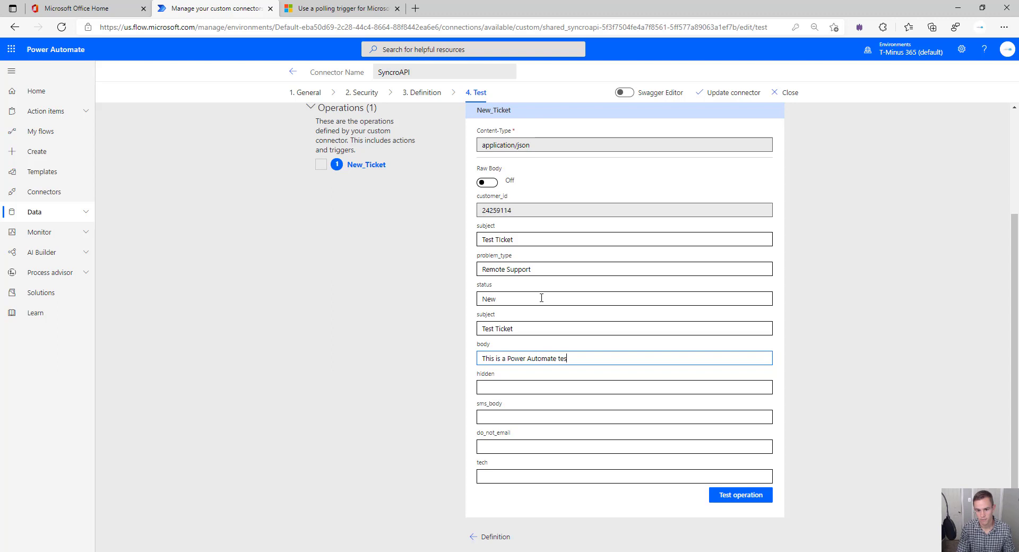
{"action": "type", "text": "t"}
{"action": "key", "text": "Tab"}
{"action": "key", "text": "Tab"}
{"action": "key", "text": "Tab"}
{"action": "key", "text": "Tab"}
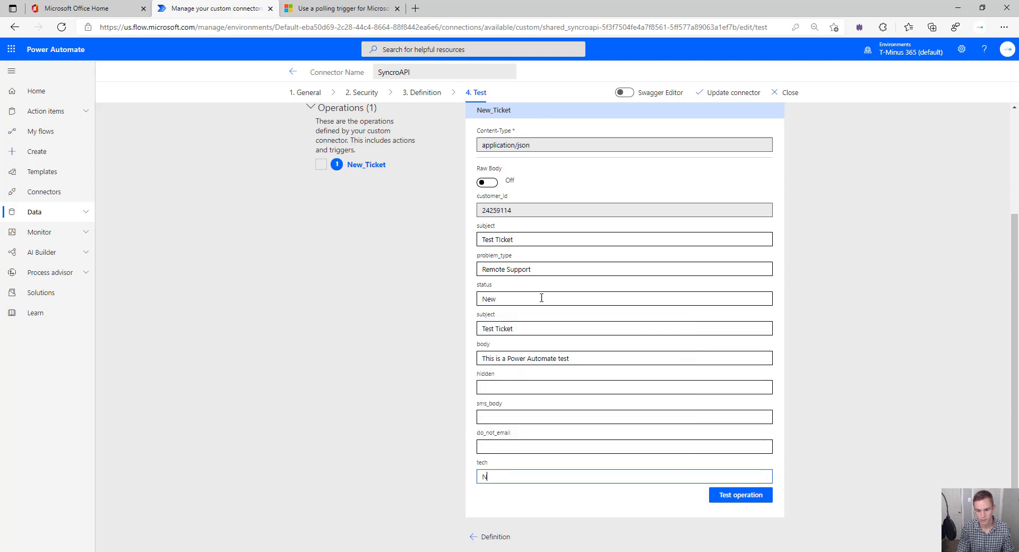
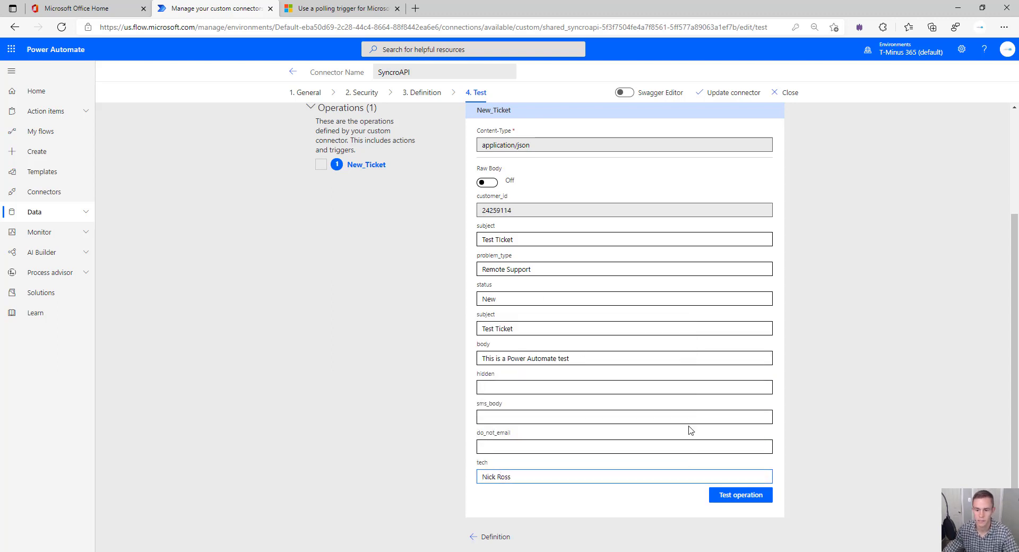
{"action": "scroll", "coordinate": [688, 491], "scroll_direction": "down", "scroll_amount": 1}
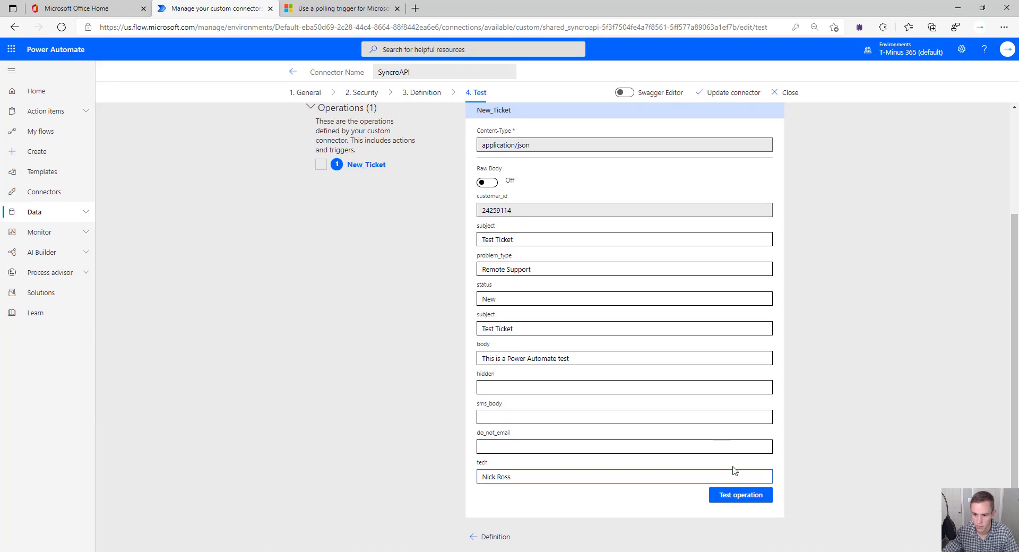
Run the New_Ticket test and check the 200 status response
{"action": "left_click", "coordinate": [732, 499]}
{"action": "scroll", "coordinate": [603, 404], "scroll_direction": "down", "scroll_amount": 1}
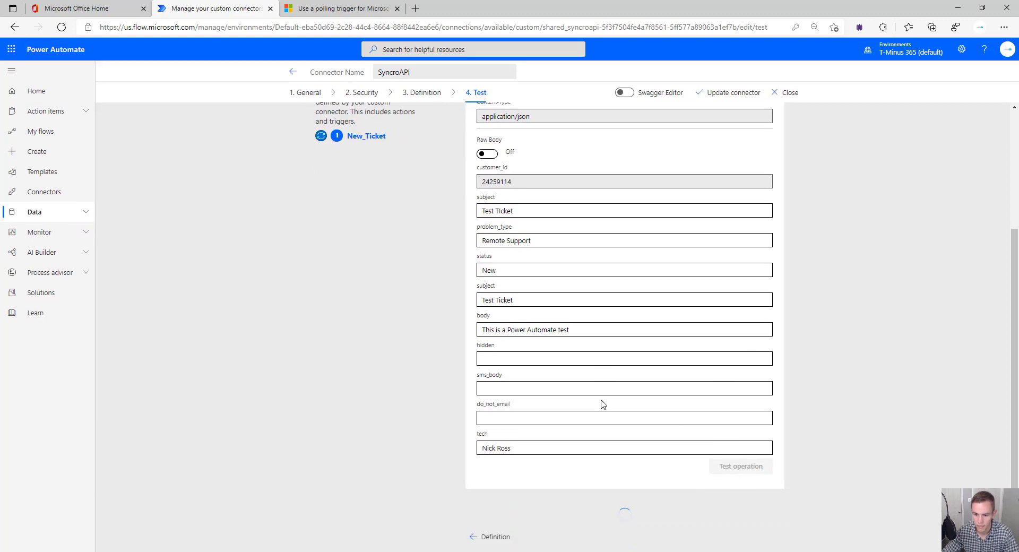
{"action": "scroll", "coordinate": [603, 408], "scroll_direction": "down", "scroll_amount": 5}
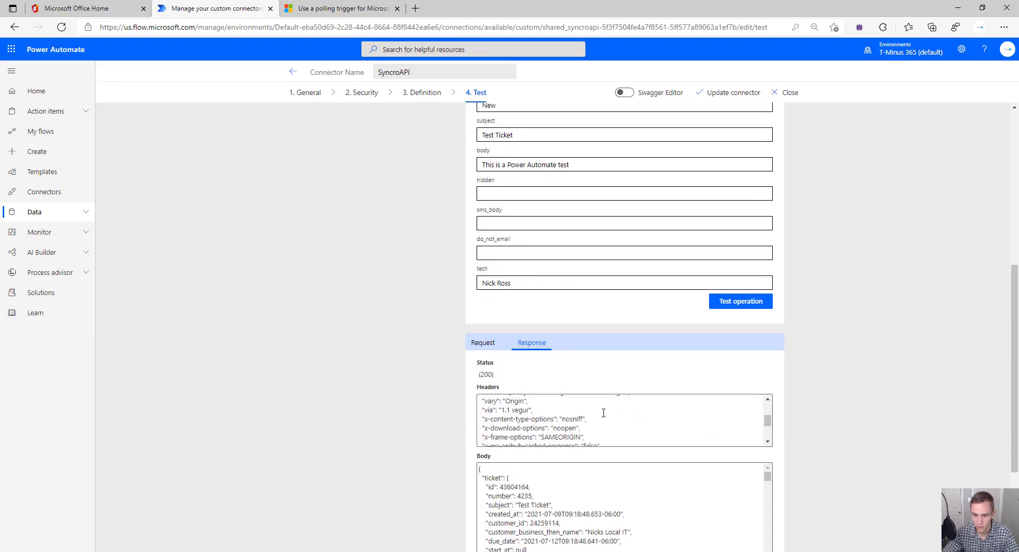
{"action": "scroll", "coordinate": [604, 413], "scroll_direction": "down", "scroll_amount": 2}
{"action": "scroll", "coordinate": [689, 484], "scroll_direction": "down", "scroll_amount": 3}
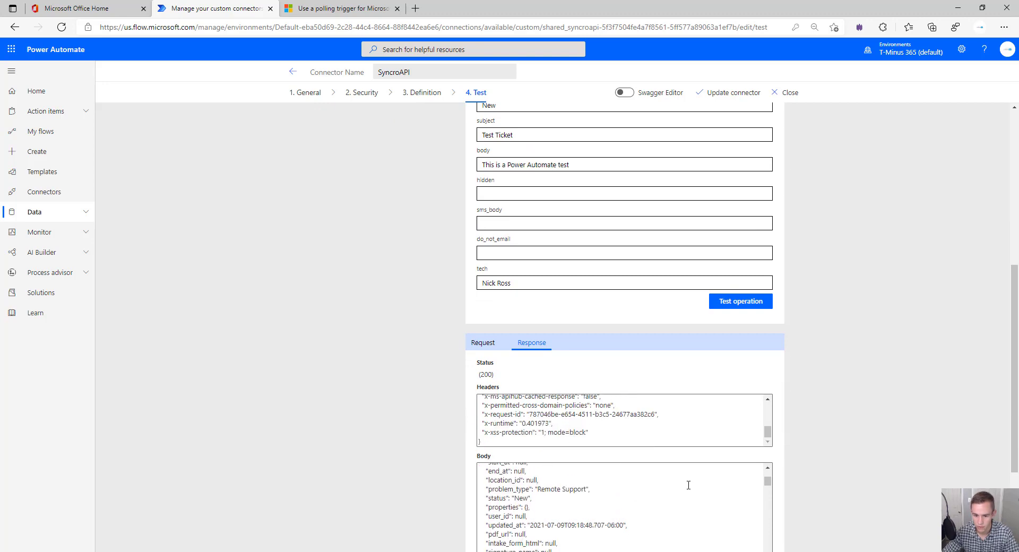
{"action": "scroll", "coordinate": [689, 484], "scroll_direction": "down", "scroll_amount": 4}
{"action": "scroll", "coordinate": [616, 506], "scroll_direction": "up", "scroll_amount": 2}
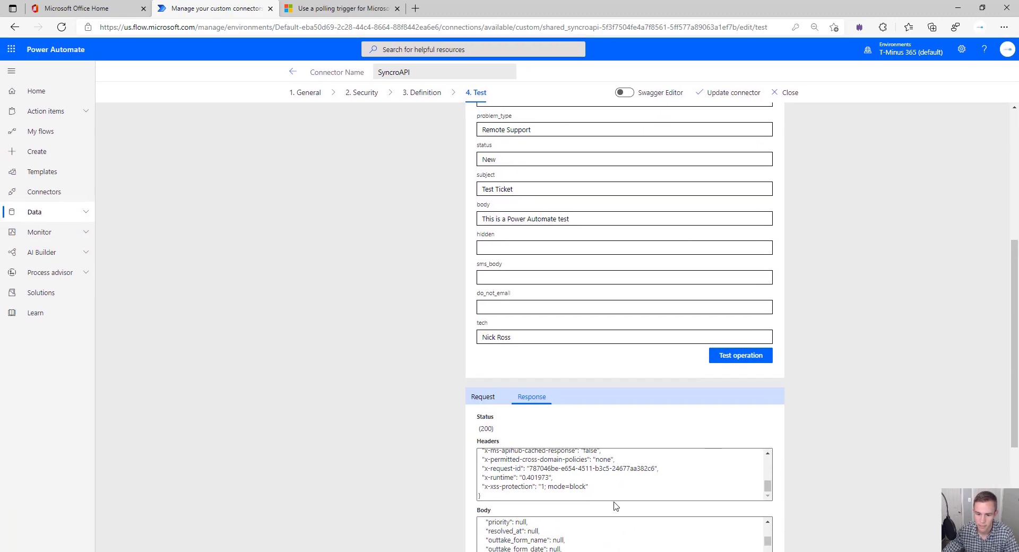
{"action": "scroll", "coordinate": [615, 506], "scroll_direction": "down", "scroll_amount": 6}
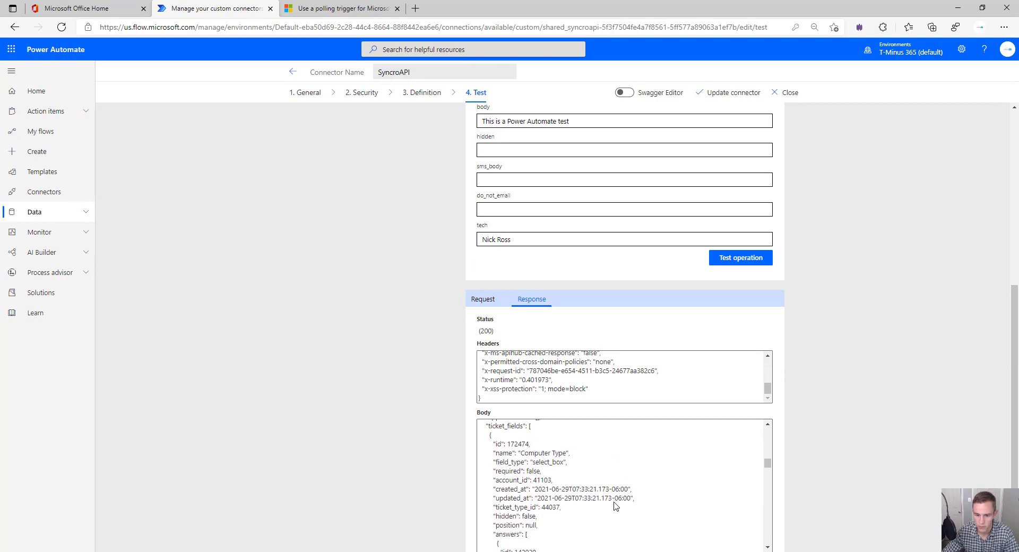
{"action": "scroll", "coordinate": [616, 506], "scroll_direction": "up", "scroll_amount": 10}
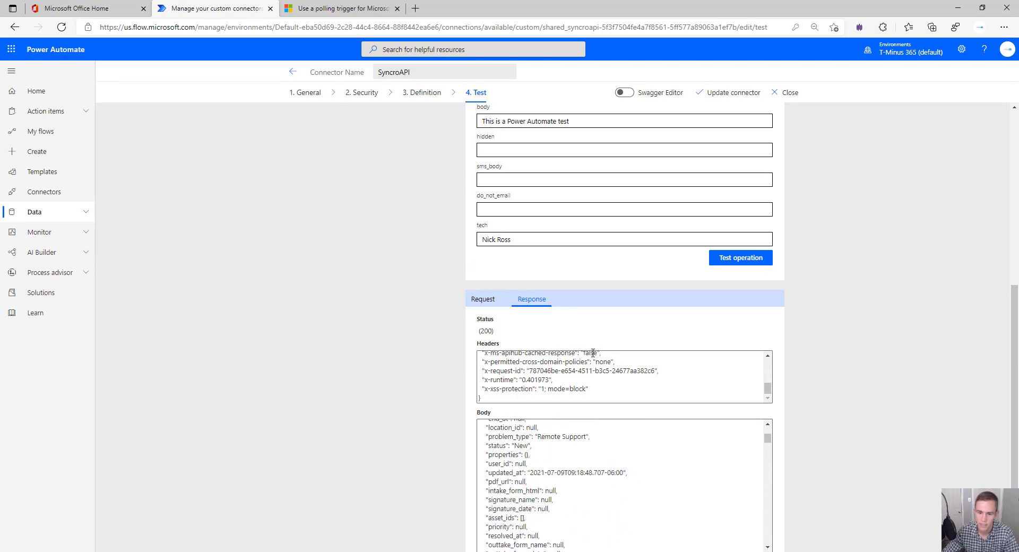
{"action": "scroll", "coordinate": [593, 352], "scroll_direction": "up", "scroll_amount": 5}
Inspect the sent request and response, then switch to Syncro's tickets list showing ticket 4235
{"action": "left_click", "coordinate": [494, 300]}
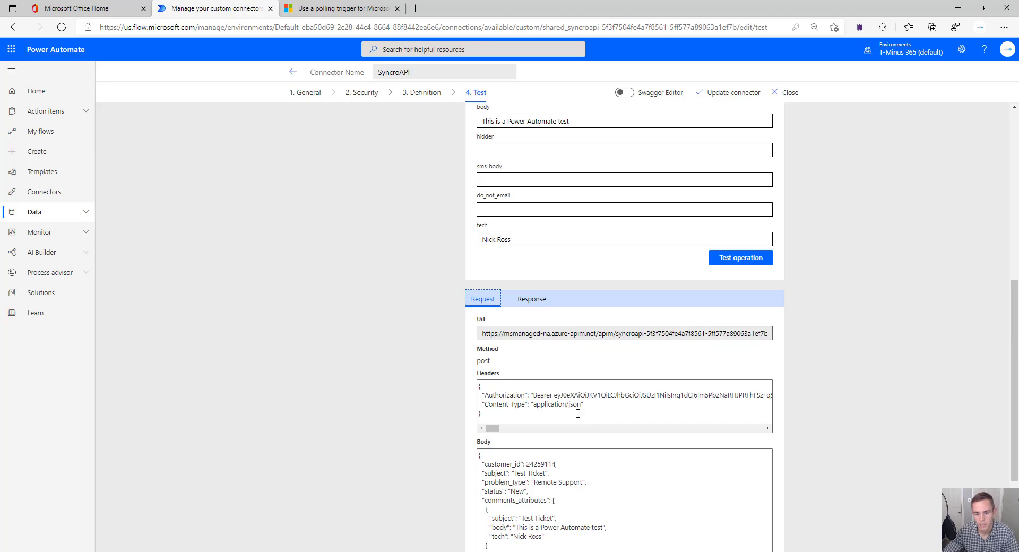
{"action": "scroll", "coordinate": [573, 481], "scroll_direction": "down", "scroll_amount": 2}
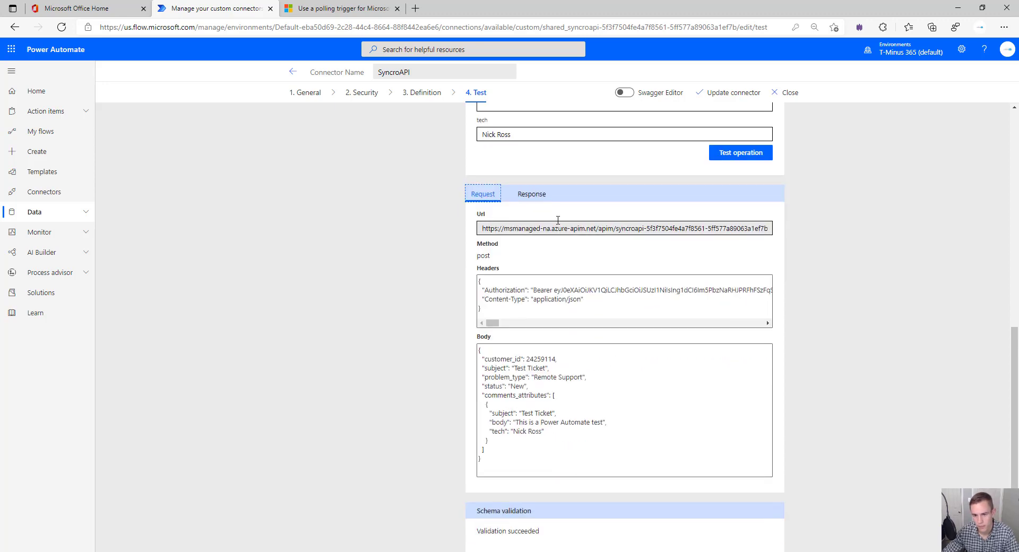
{"action": "left_click", "coordinate": [537, 198]}
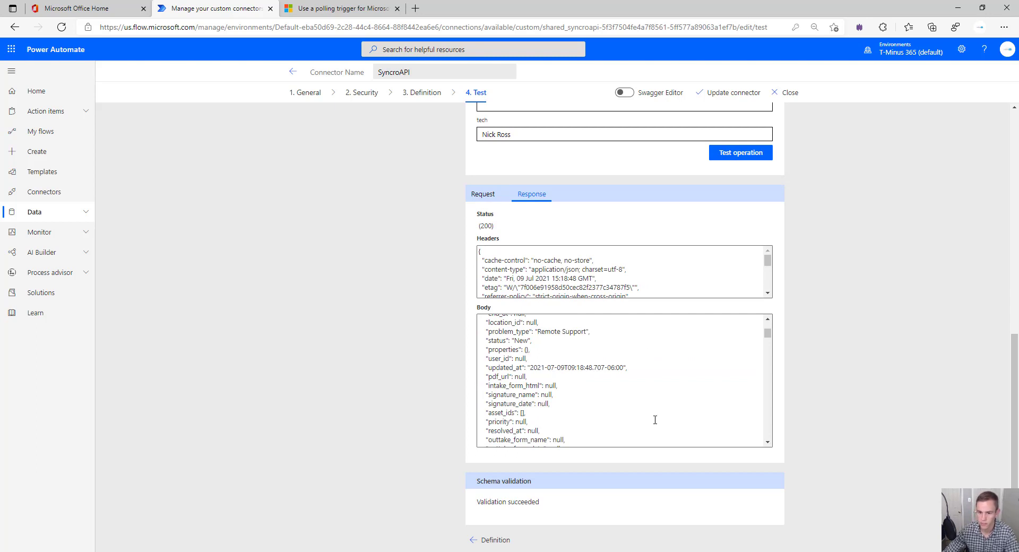
{"action": "scroll", "coordinate": [612, 410], "scroll_direction": "up", "scroll_amount": 3}
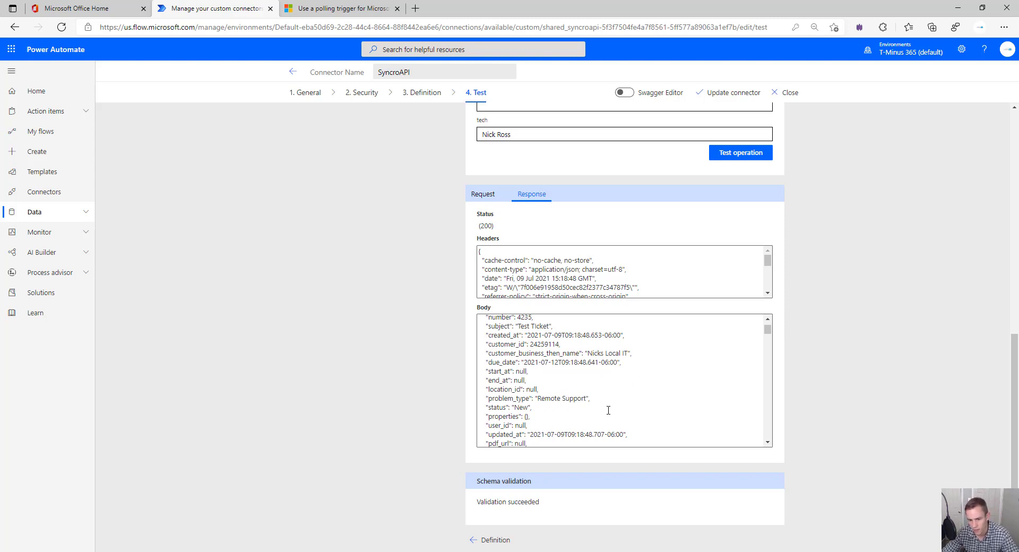
{"action": "scroll", "coordinate": [608, 407], "scroll_direction": "up", "scroll_amount": 1}
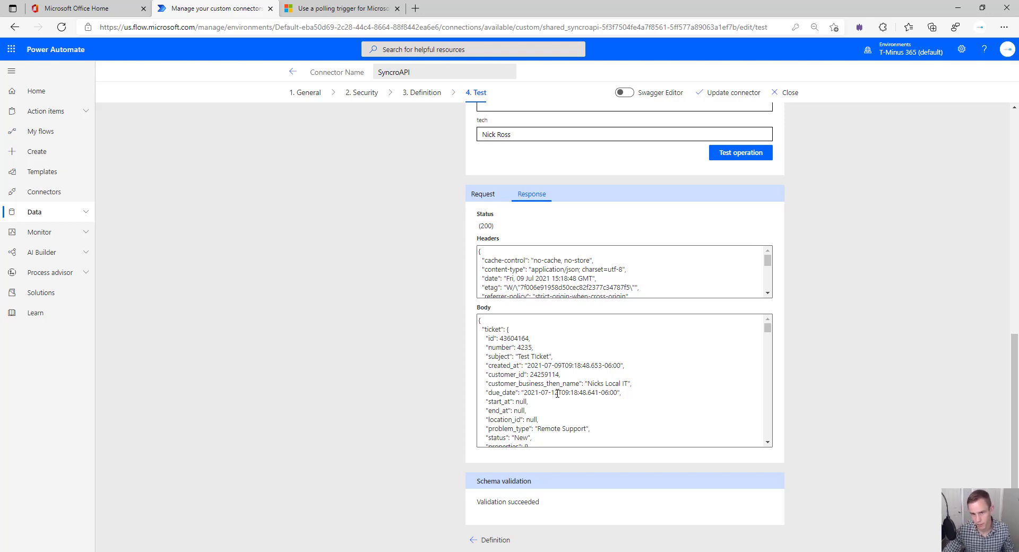
{"action": "left_click", "coordinate": [482, 405]}
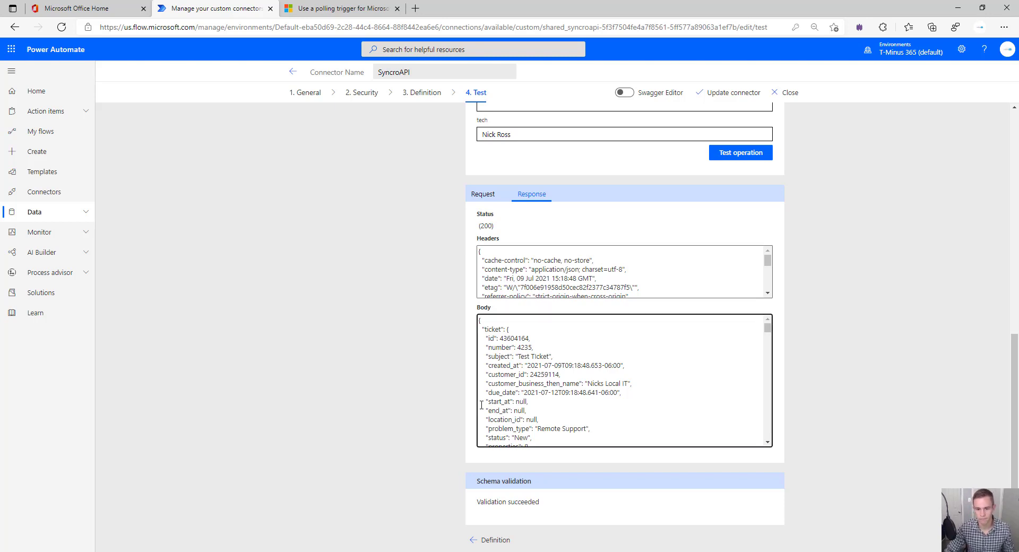
{"action": "key", "text": "alt+Tab"}
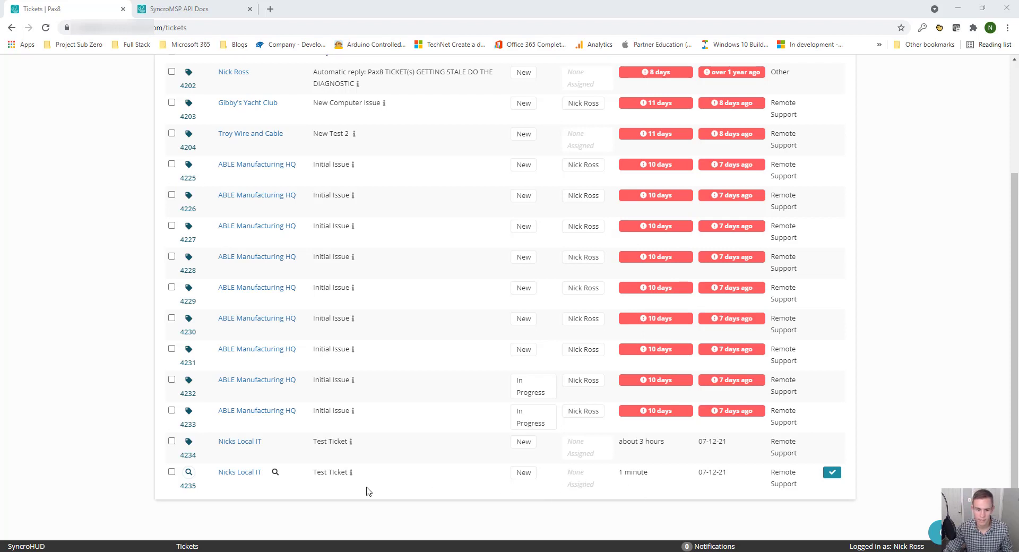
Open SyncroMSP ticket 4235, confirm its Power Automate test note, and return to the connector test
{"action": "left_click", "coordinate": [340, 474]}
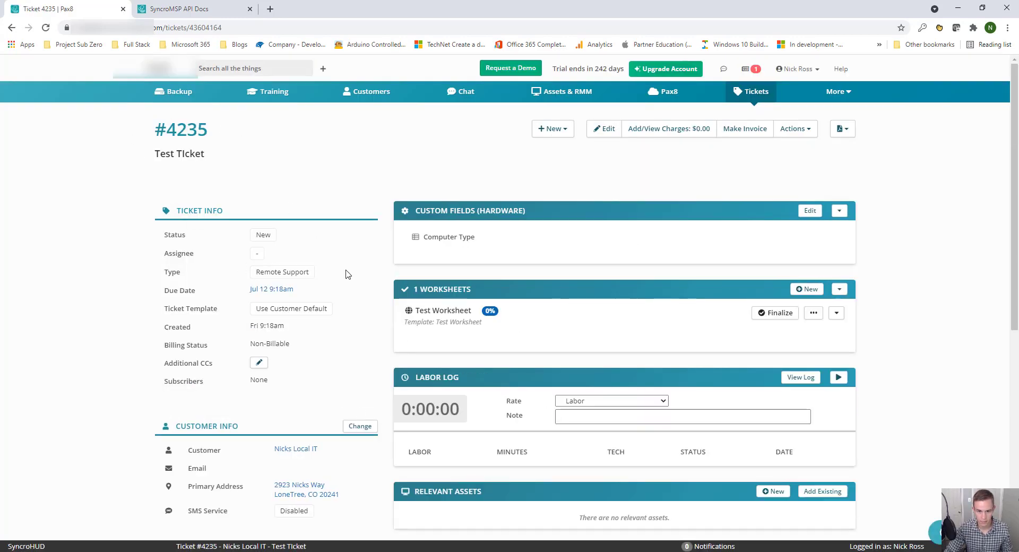
{"action": "scroll", "coordinate": [459, 345], "scroll_direction": "down", "scroll_amount": 3}
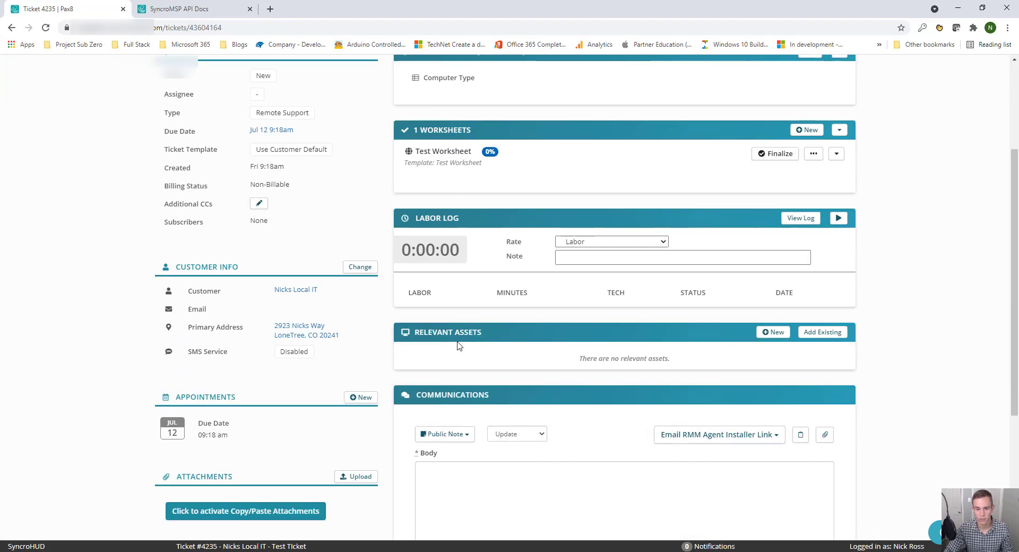
{"action": "scroll", "coordinate": [460, 346], "scroll_direction": "down", "scroll_amount": 5}
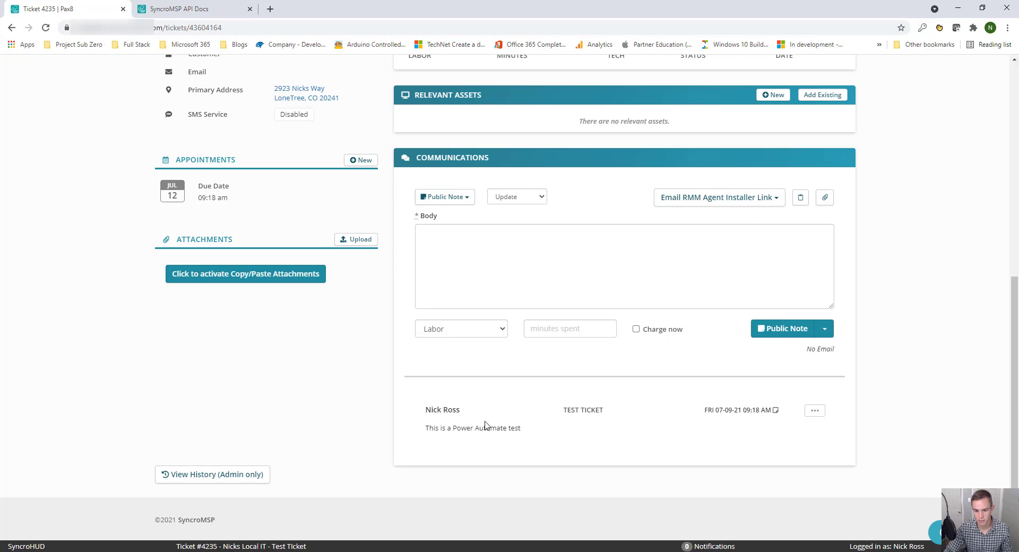
{"action": "left_click_drag", "start_coordinate": [439, 429], "coordinate": [622, 413]}
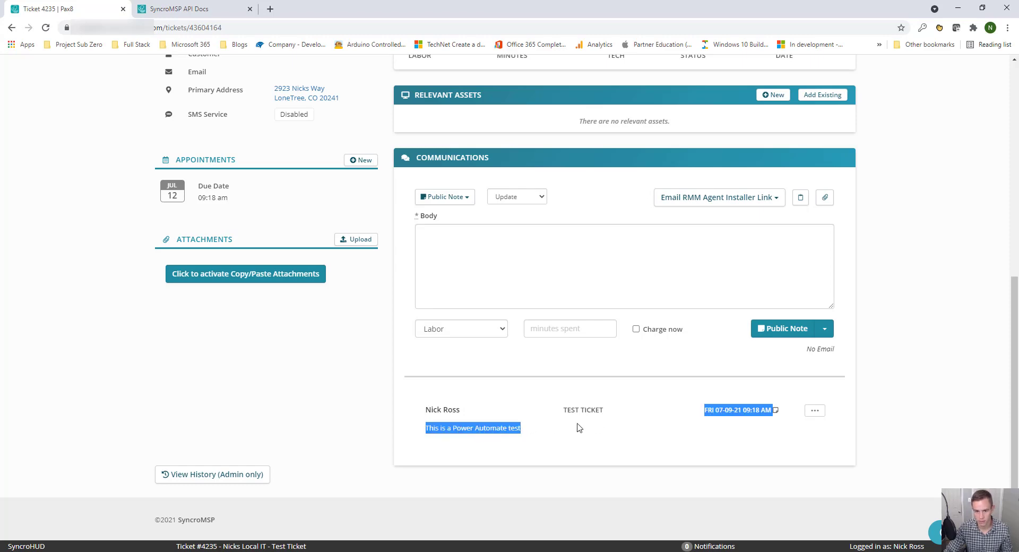
{"action": "scroll", "coordinate": [695, 353], "scroll_direction": "up", "scroll_amount": 5}
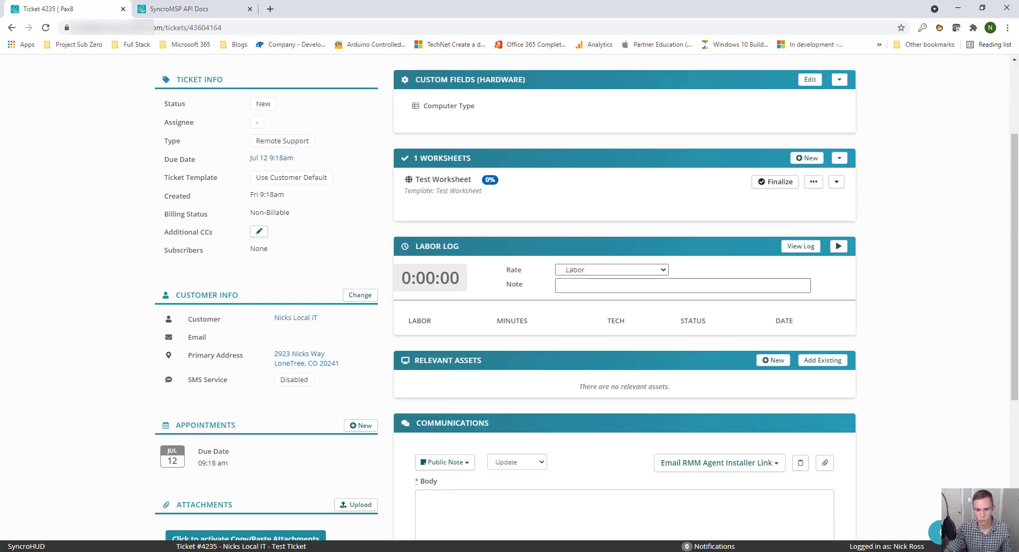
{"action": "scroll", "coordinate": [487, 490], "scroll_direction": "up", "scroll_amount": 3}
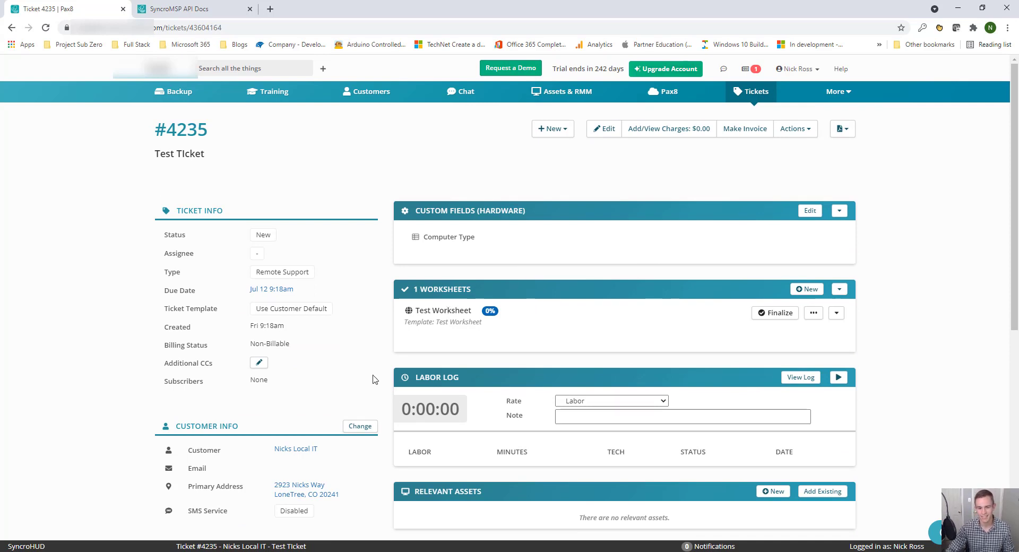
{"action": "scroll", "coordinate": [375, 379], "scroll_direction": "down", "scroll_amount": 3}
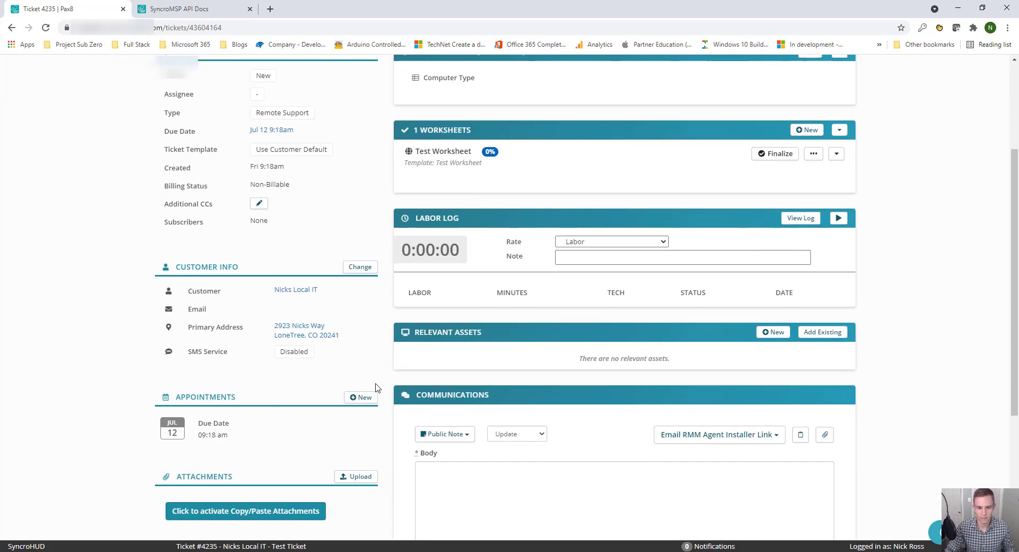
{"action": "scroll", "coordinate": [431, 348], "scroll_direction": "up", "scroll_amount": 3}
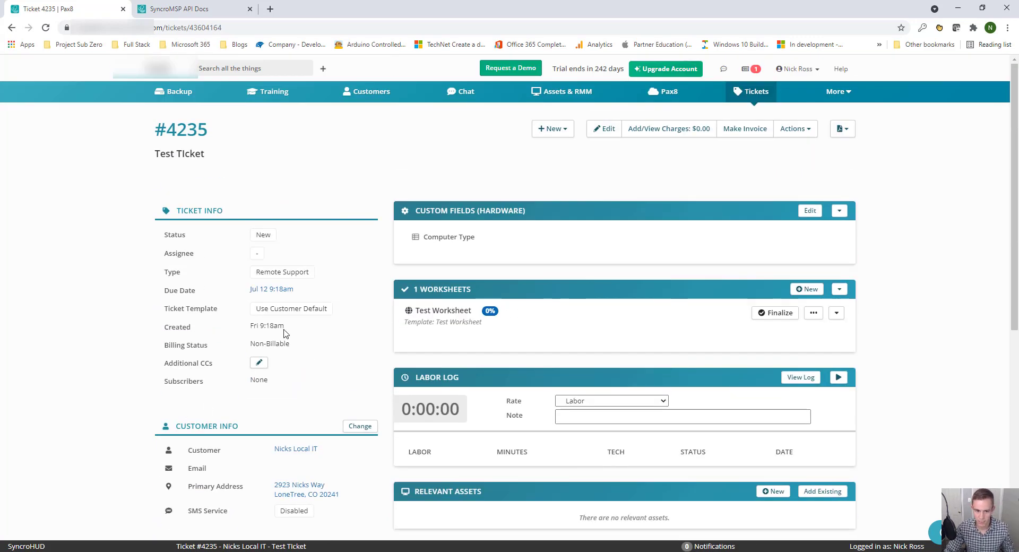
{"action": "mouse_move", "coordinate": [285, 333]}
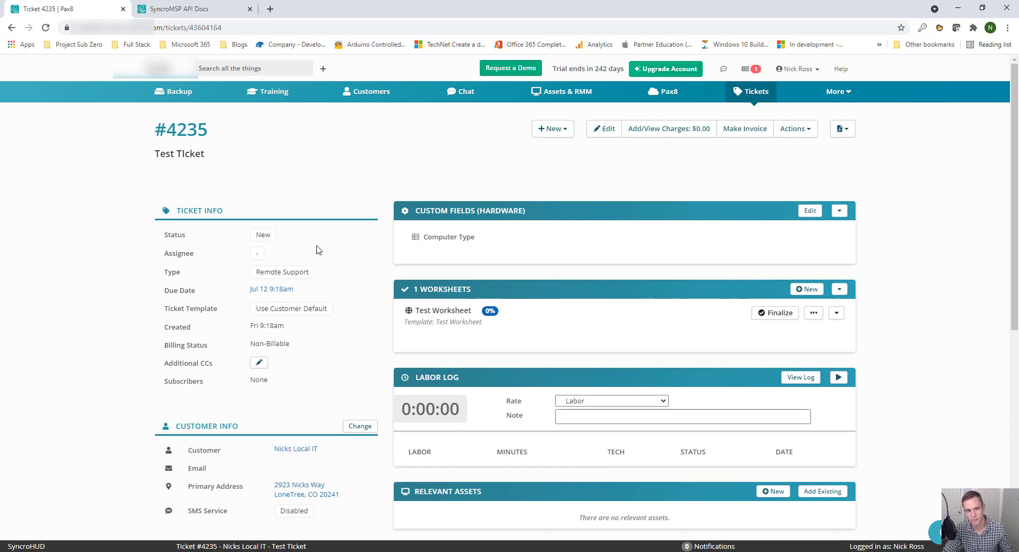
{"action": "scroll", "coordinate": [318, 249], "scroll_direction": "down", "scroll_amount": 2}
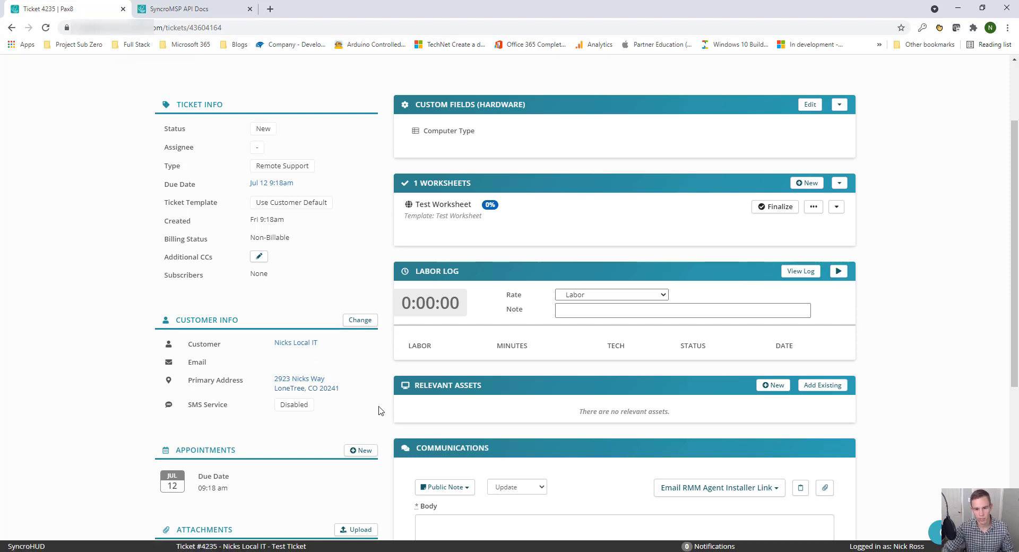
{"action": "scroll", "coordinate": [427, 408], "scroll_direction": "up", "scroll_amount": 2}
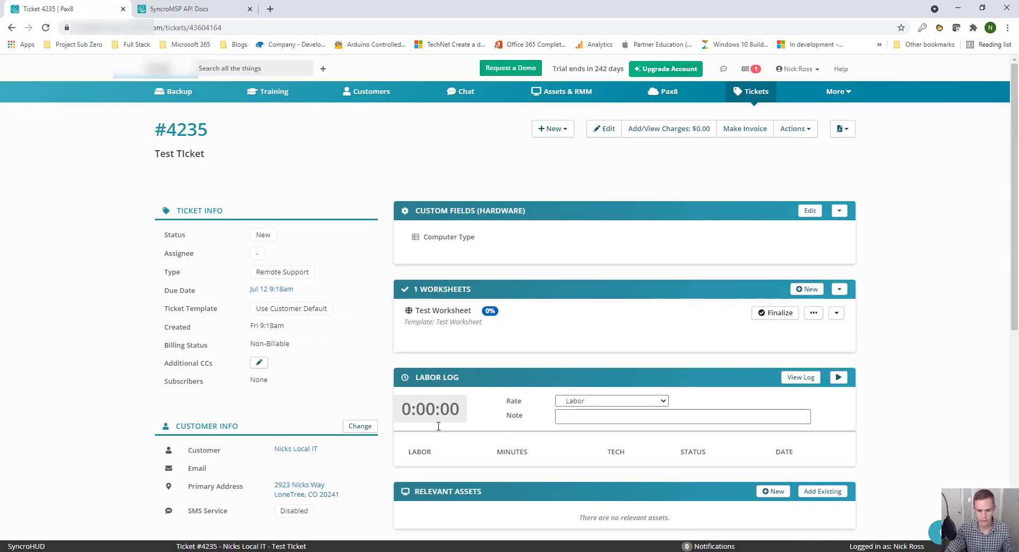
{"action": "key", "text": "alt+Tab"}
{"action": "scroll", "coordinate": [415, 225], "scroll_direction": "up", "scroll_amount": 6}
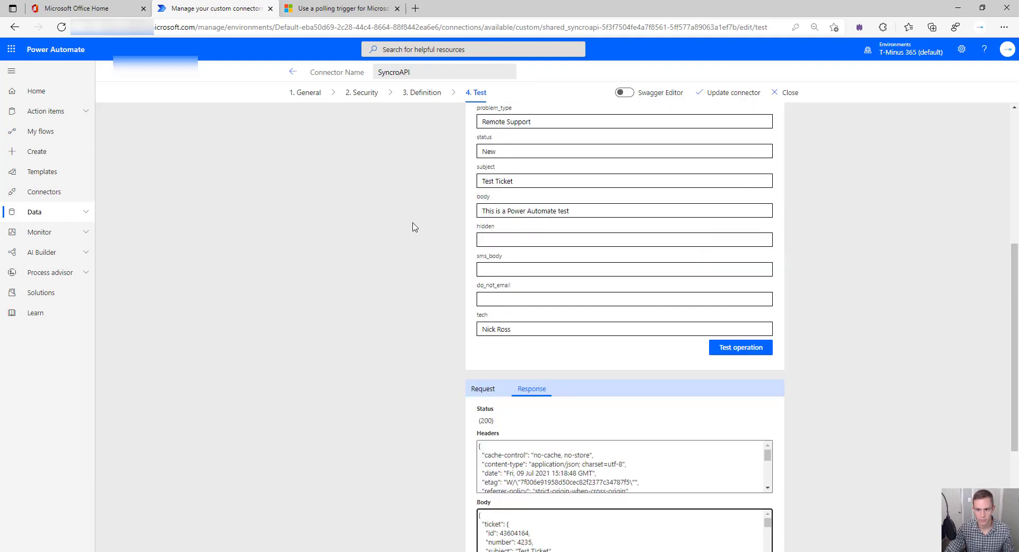
Save the SyncroAPI connector with Update connector, then go to the Create page
{"action": "left_click", "coordinate": [730, 93]}
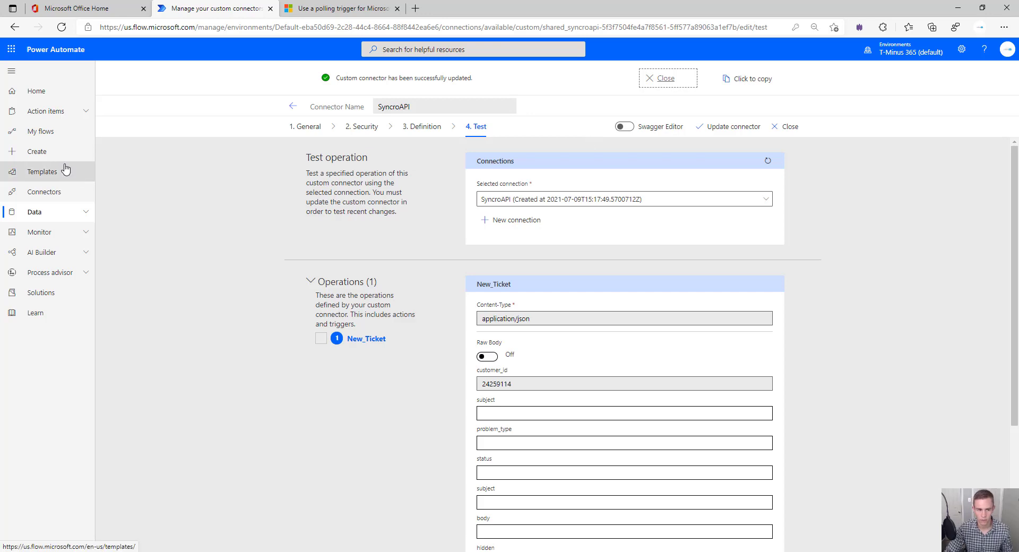
{"action": "left_click", "coordinate": [64, 155]}
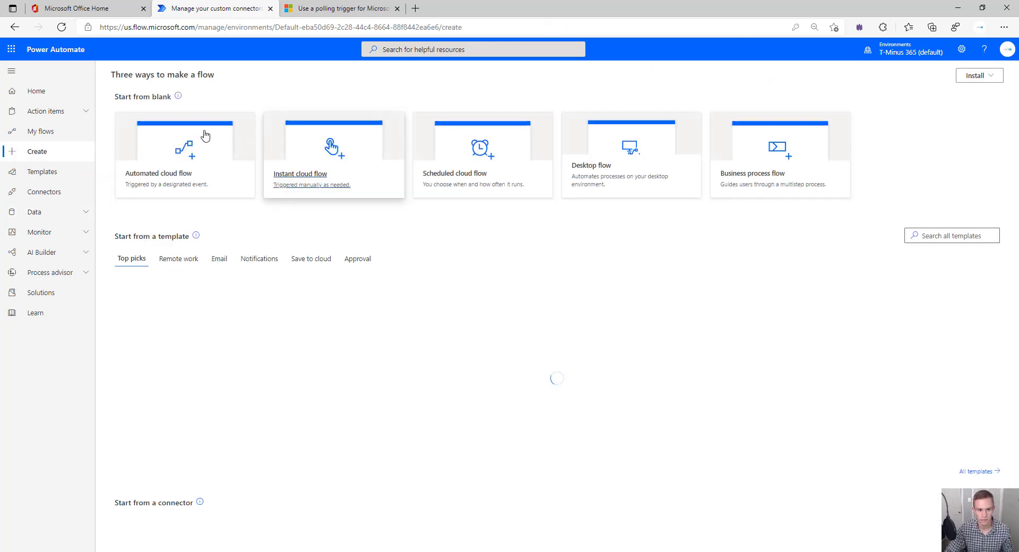
Start a blank automated cloud flow and browse the SharePoint triggers
{"action": "left_click", "coordinate": [204, 134]}
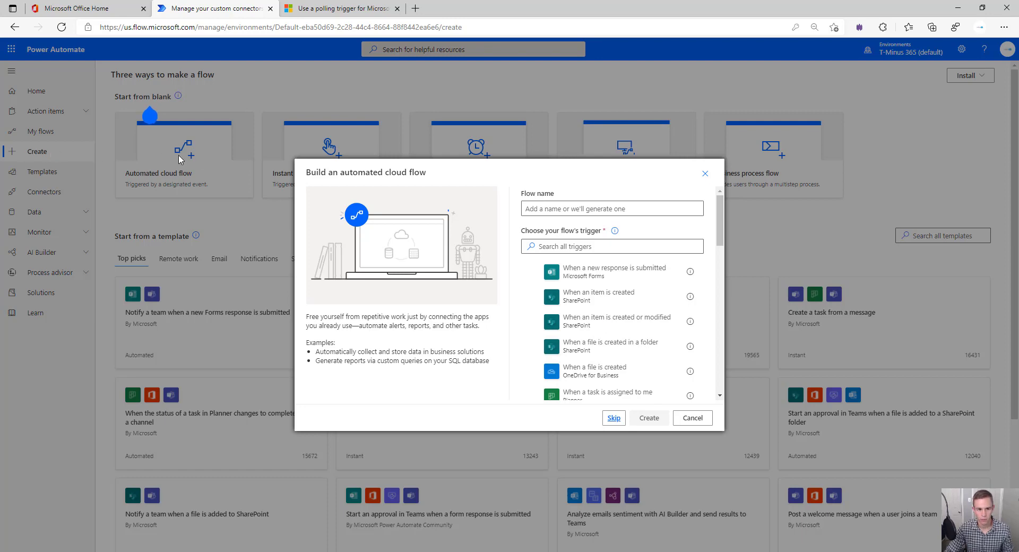
{"action": "left_click", "coordinate": [615, 418]}
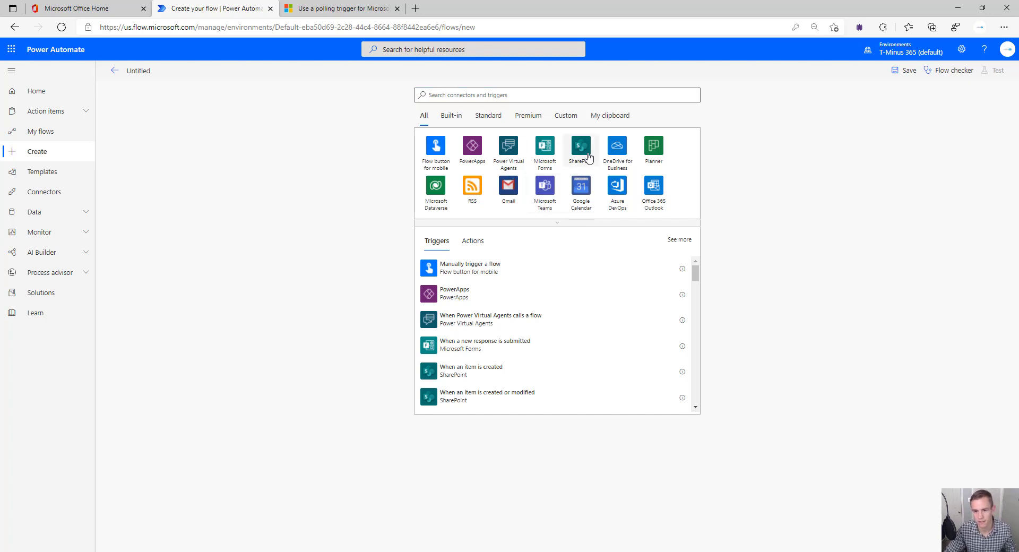
{"action": "left_click", "coordinate": [587, 155]}
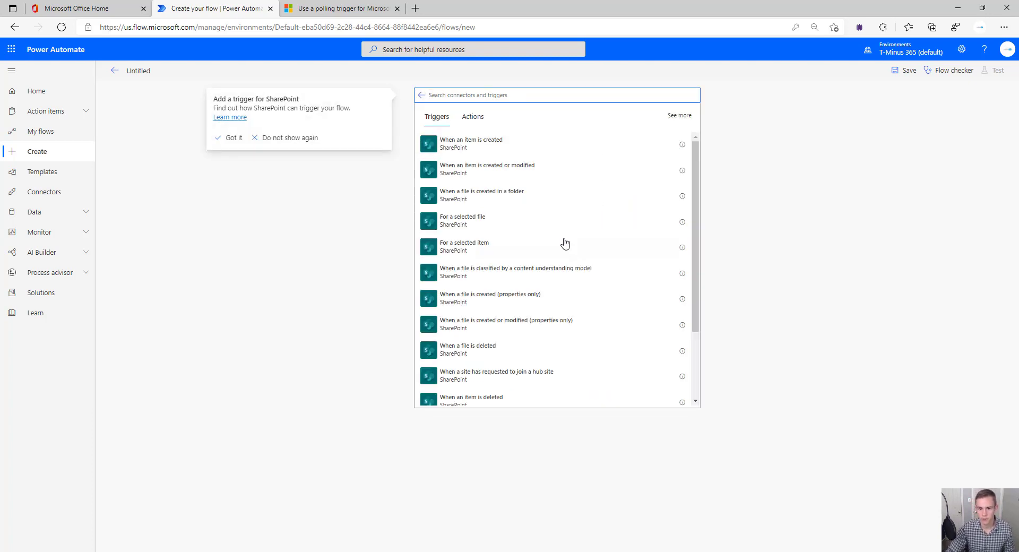
{"action": "scroll", "coordinate": [568, 244], "scroll_direction": "down", "scroll_amount": 1}
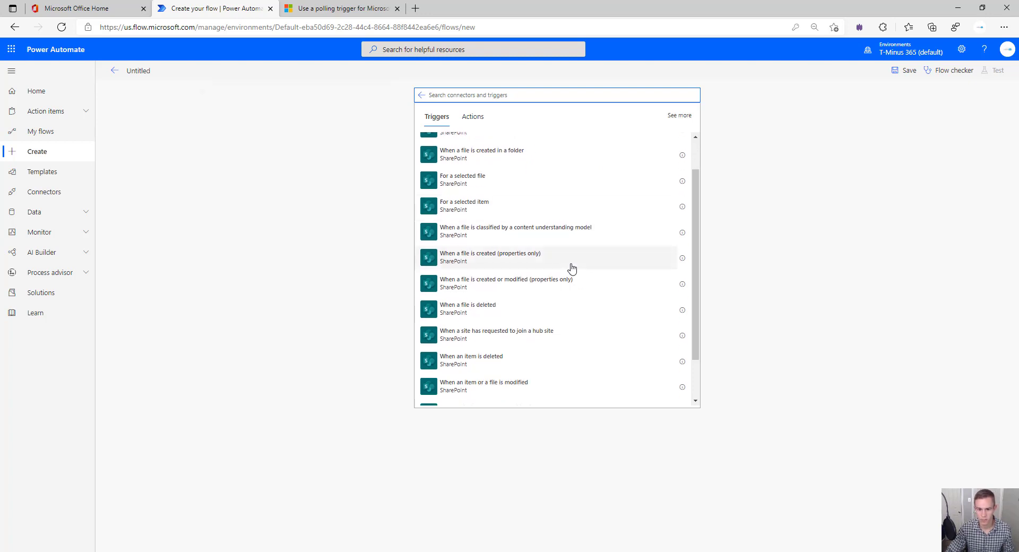
{"action": "scroll", "coordinate": [571, 271], "scroll_direction": "down", "scroll_amount": 2}
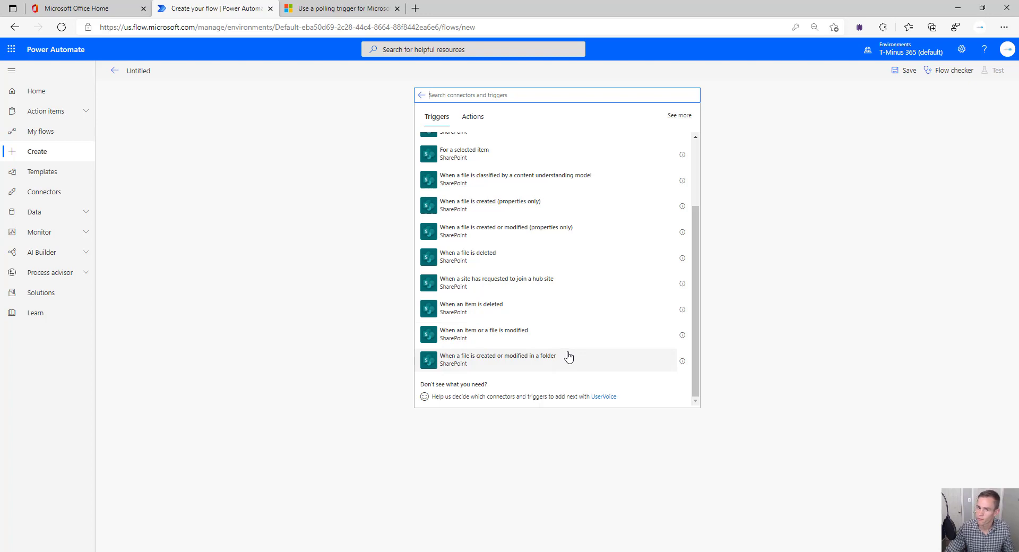
{"action": "scroll", "coordinate": [570, 359], "scroll_direction": "up", "scroll_amount": 2}
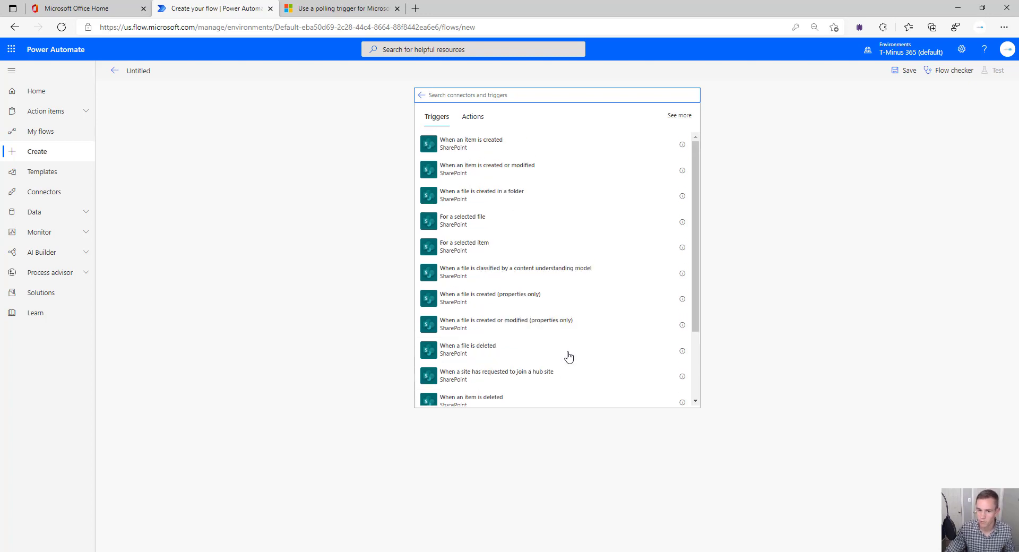
Browse the Microsoft Teams triggers, then search connectors and triggers for 'Microsoft'
{"action": "left_click", "coordinate": [424, 97]}
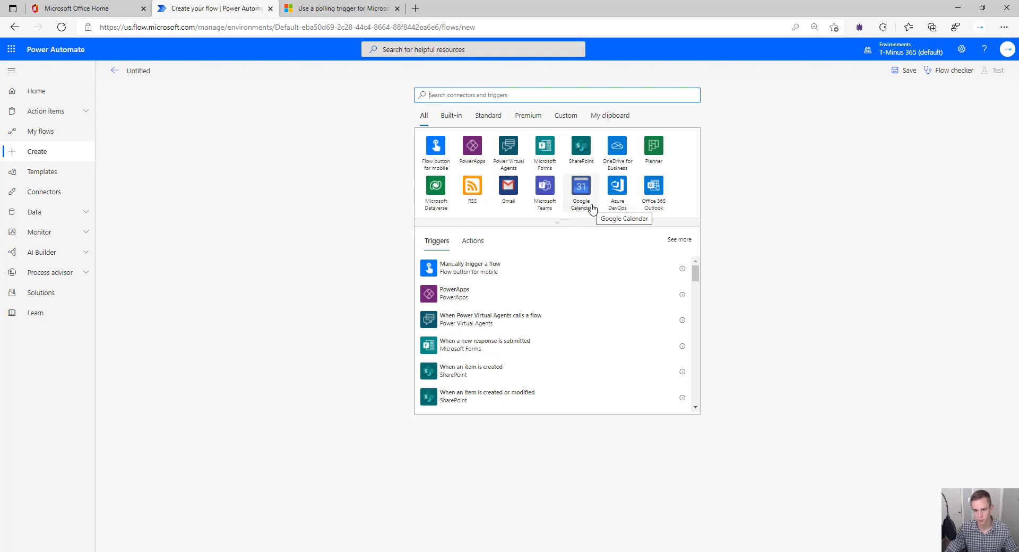
{"action": "scroll", "coordinate": [619, 266], "scroll_direction": "down", "scroll_amount": 1}
{"action": "scroll", "coordinate": [562, 297], "scroll_direction": "down", "scroll_amount": 5}
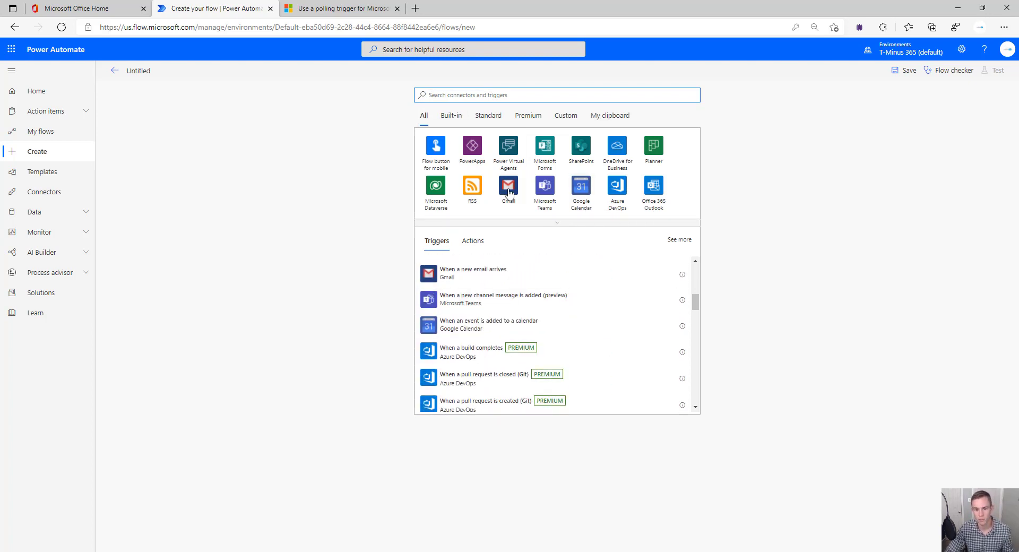
{"action": "left_click", "coordinate": [546, 194]}
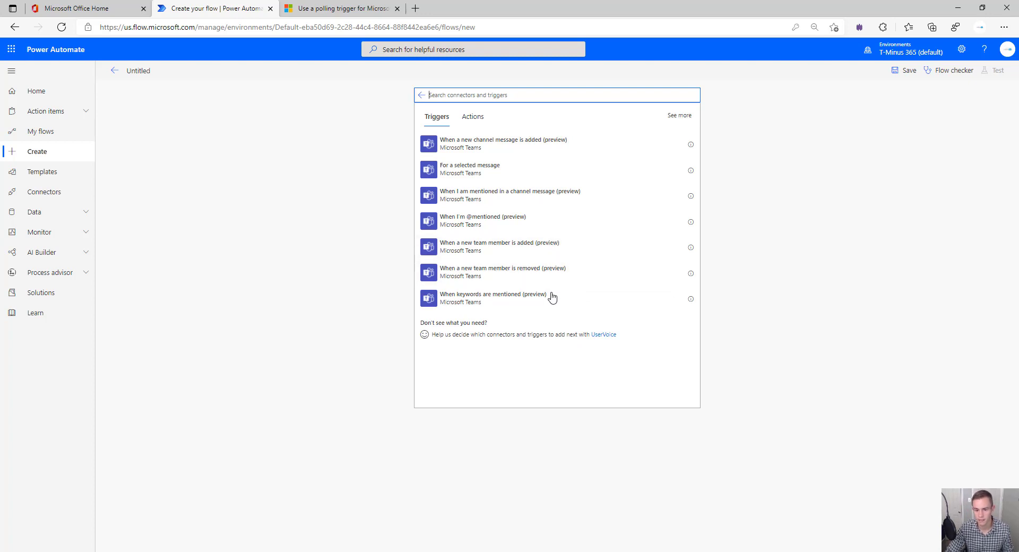
{"action": "left_click", "coordinate": [423, 95]}
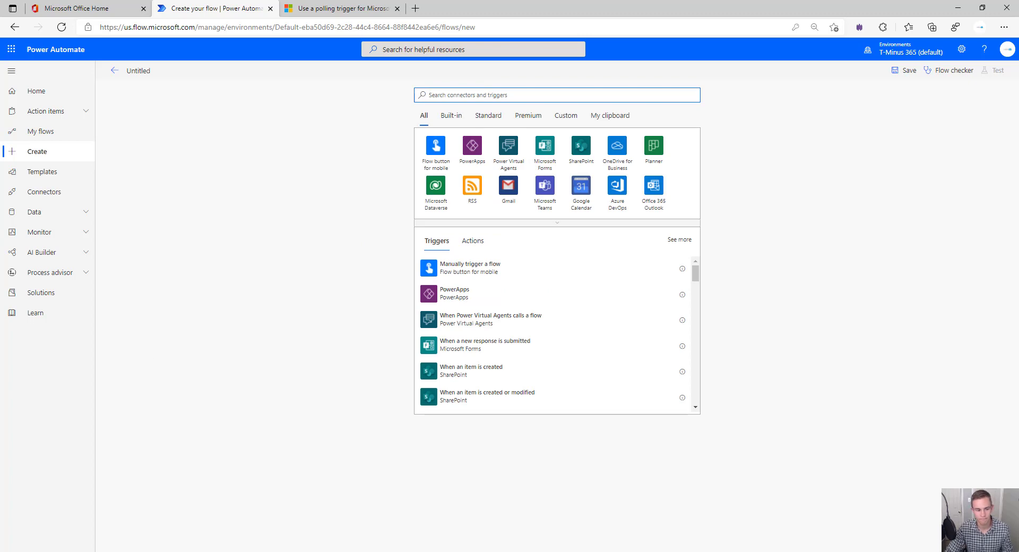
{"action": "left_click", "coordinate": [473, 95]}
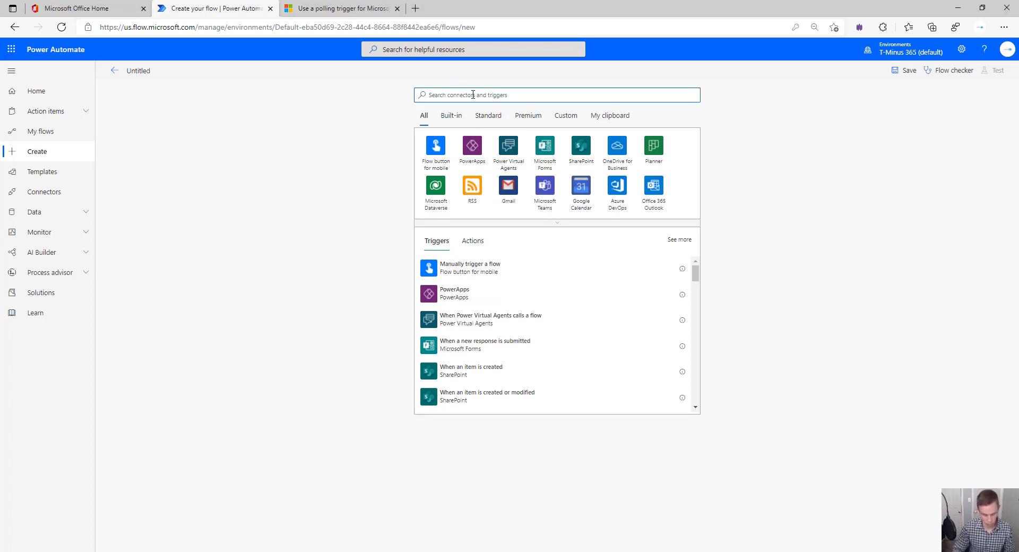
{"action": "type", "text": "Microsoft"}
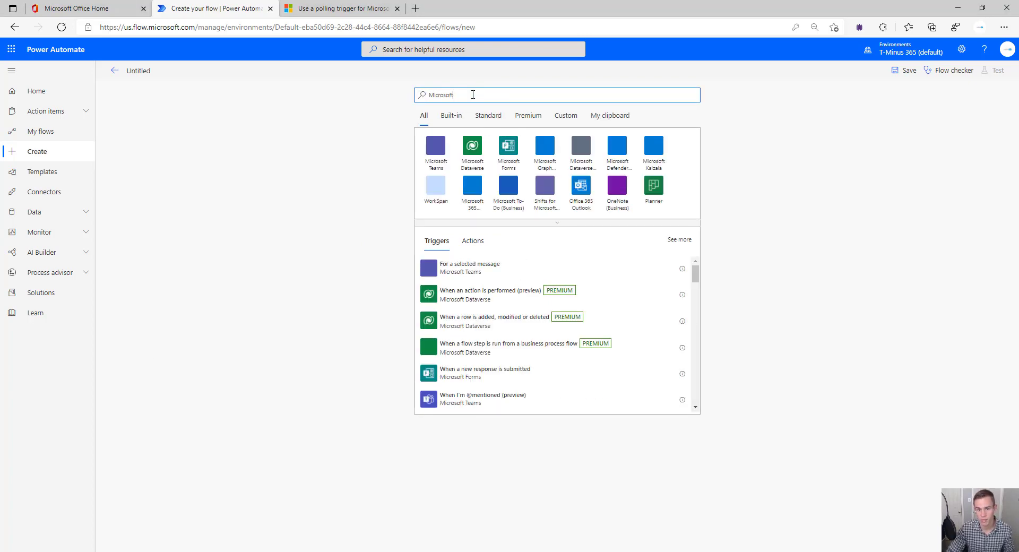
Add the Microsoft Forms 'When a new response is submitted' trigger with custom Form Id 'New User Onboarding'
{"action": "left_click", "coordinate": [518, 150]}
{"action": "left_click", "coordinate": [519, 152]}
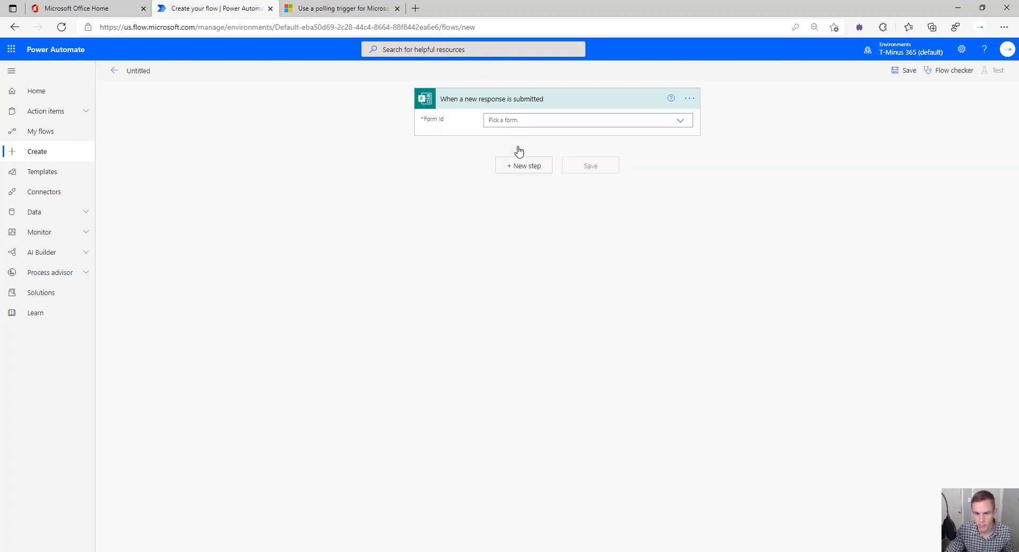
{"action": "left_click", "coordinate": [536, 121]}
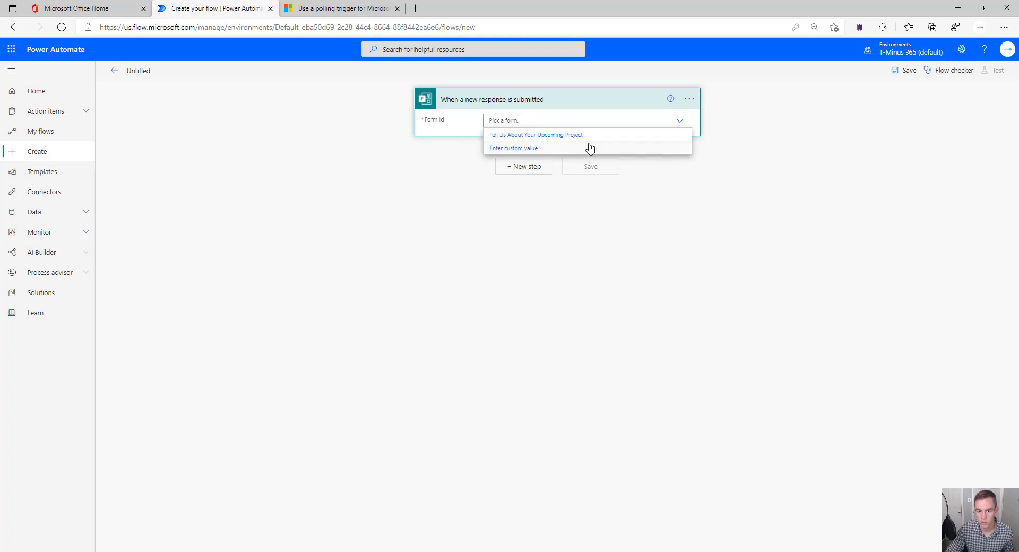
{"action": "left_click", "coordinate": [564, 136]}
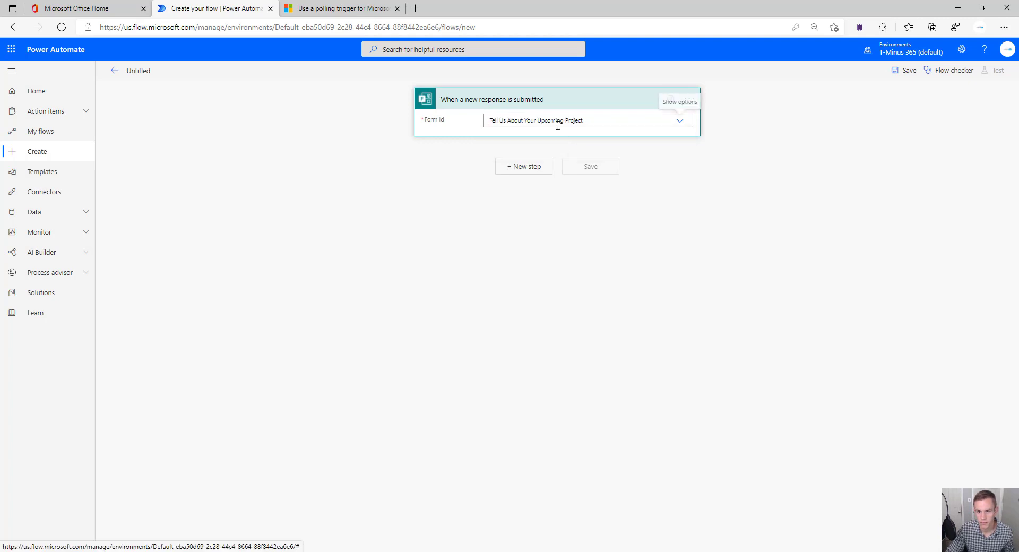
{"action": "left_click", "coordinate": [556, 121]}
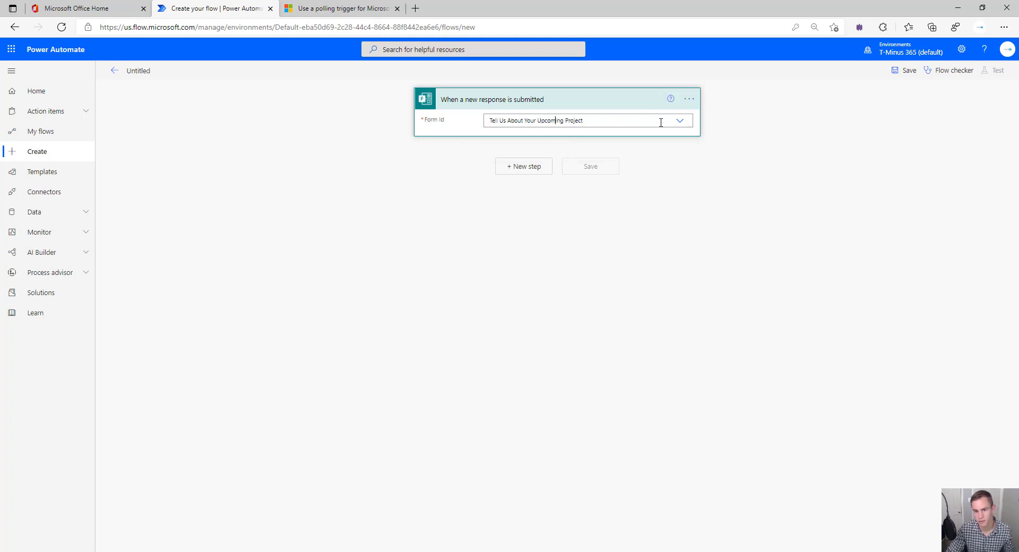
{"action": "left_click", "coordinate": [661, 123]}
{"action": "left_click", "coordinate": [530, 149]}
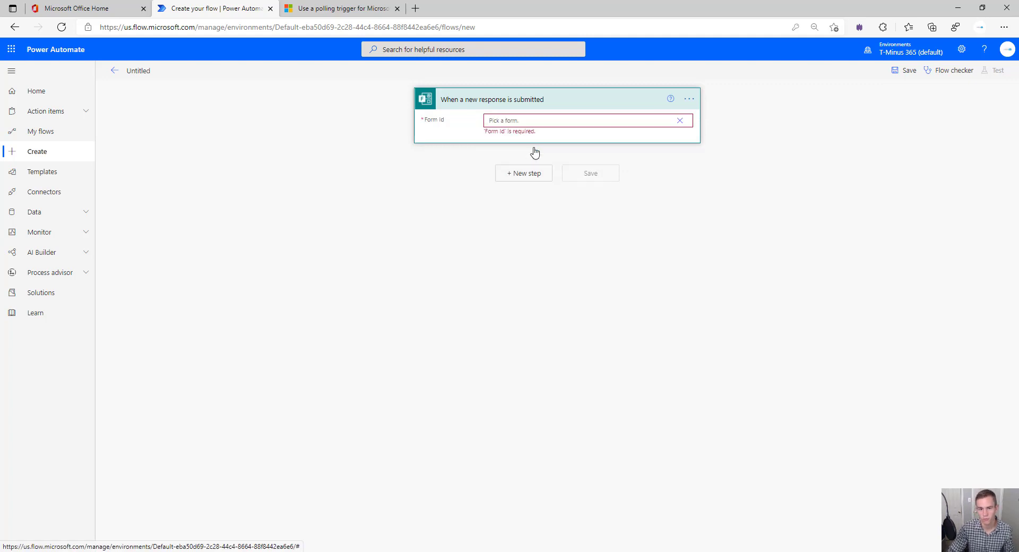
{"action": "type", "text": "New"}
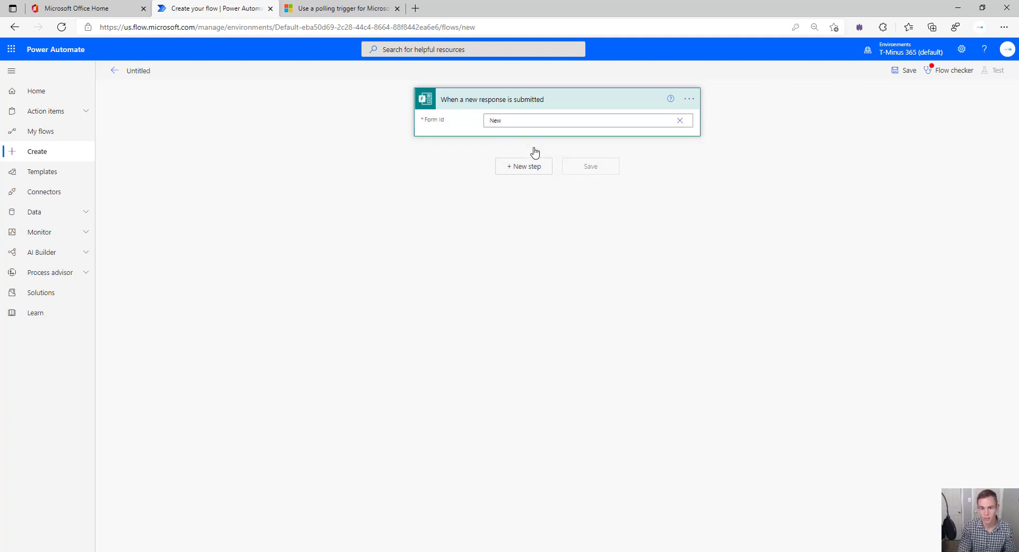
{"action": "type", "text": " User Onboaridng"}
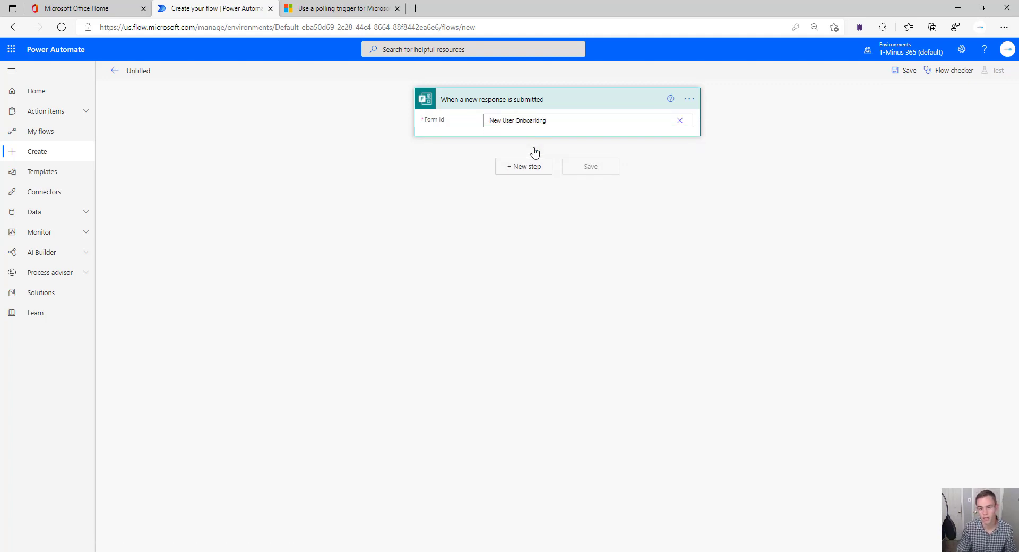
{"action": "key", "text": "BackSpace"}
{"action": "key", "text": "BackSpace"}
{"action": "key", "text": "BackSpace"}
{"action": "key", "text": "BackSpace"}
{"action": "type", "text": "ding"}
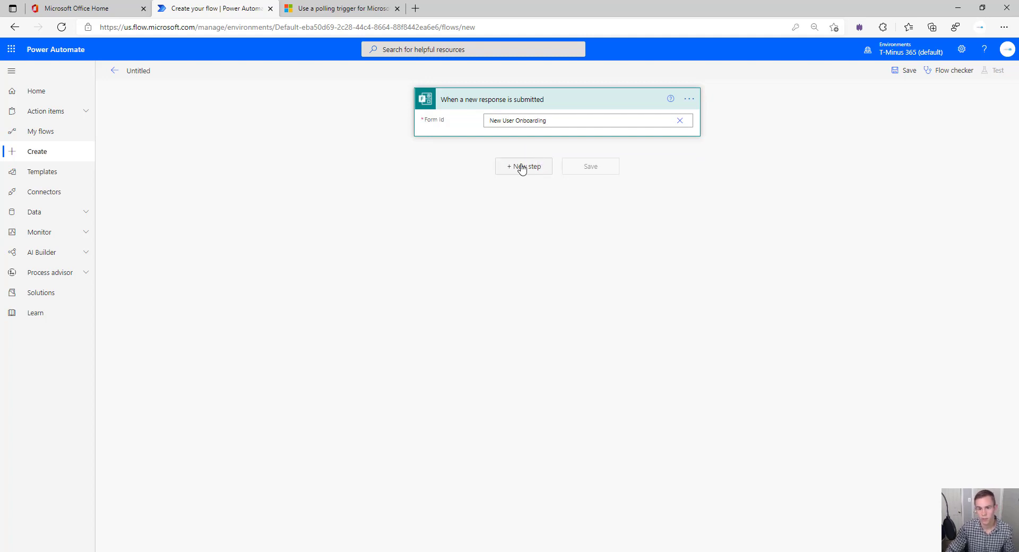
Add the SyncroAPI custom connector's New Ticket action as the next step
{"action": "left_click", "coordinate": [522, 166]}
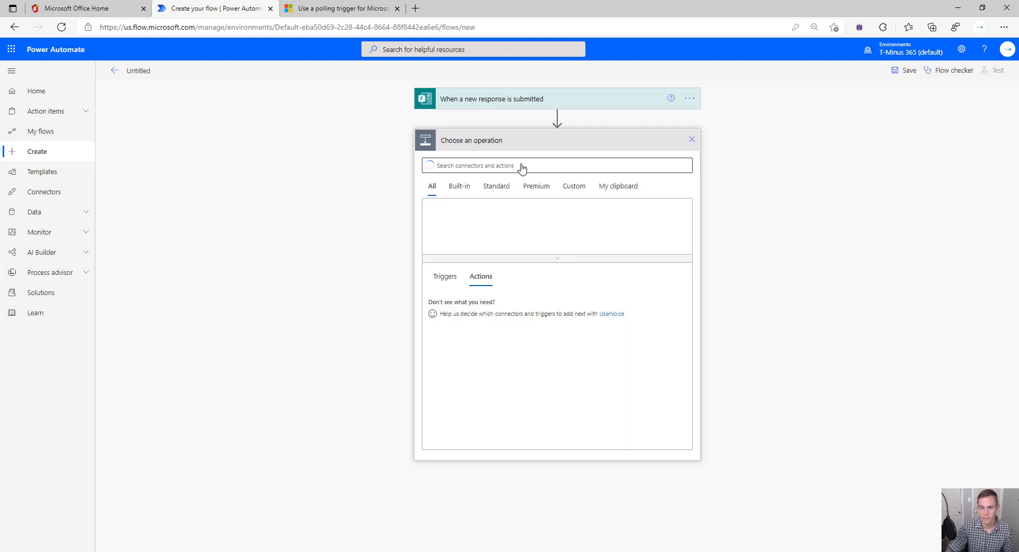
{"action": "left_click", "coordinate": [574, 188]}
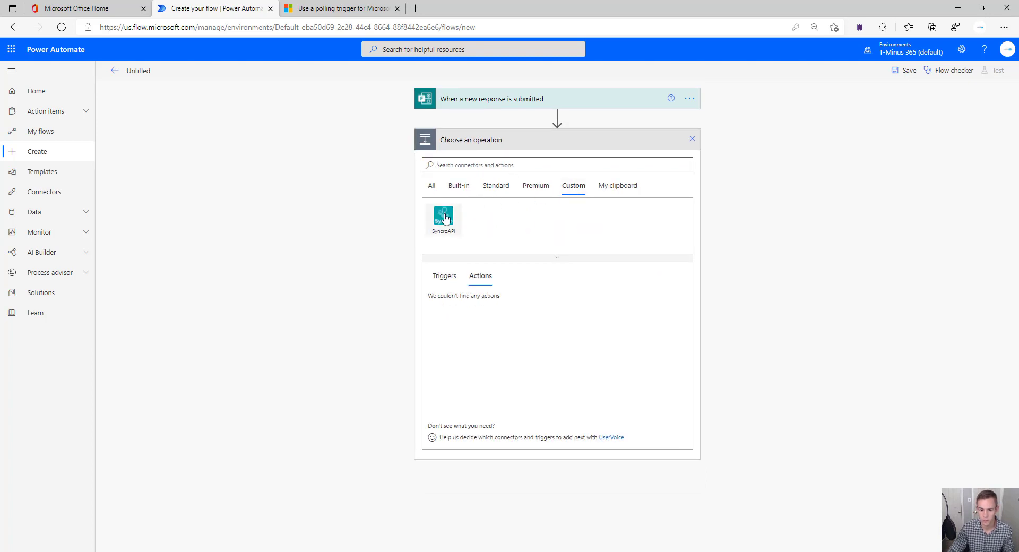
{"action": "left_click", "coordinate": [444, 217]}
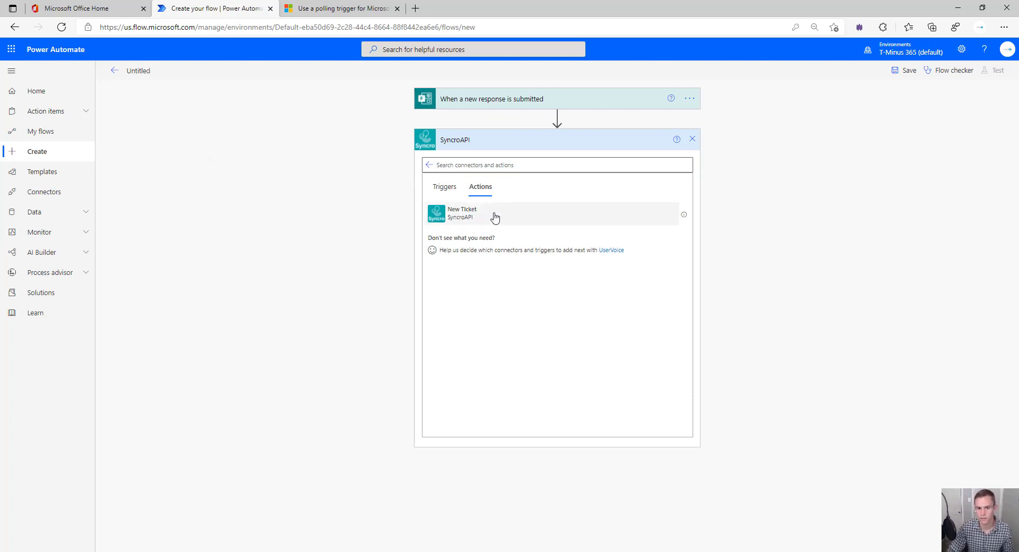
{"action": "left_click", "coordinate": [491, 218]}
{"action": "left_click", "coordinate": [513, 221]}
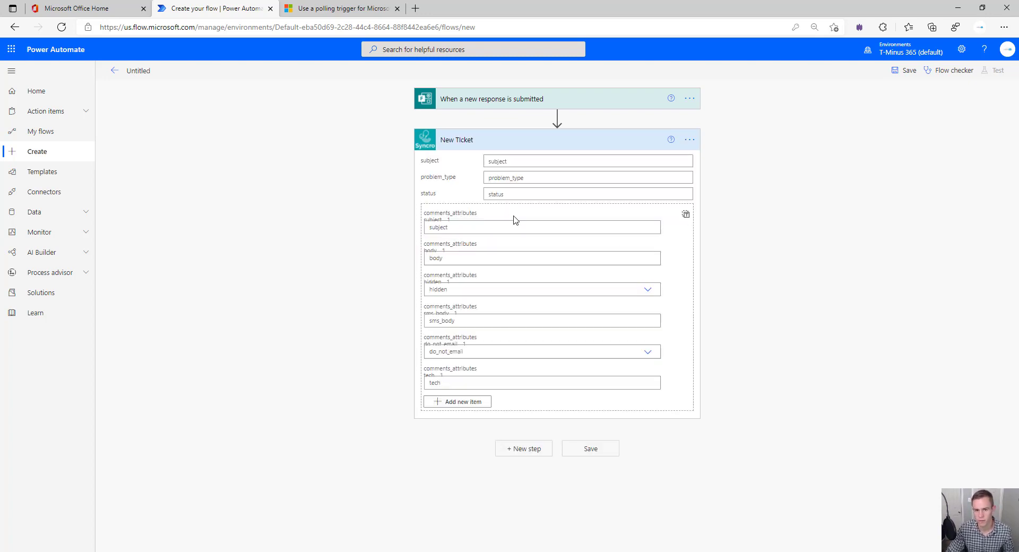
Show the Forms dynamic content, offering only Response Id, beside the New Ticket subject field
{"action": "left_click", "coordinate": [539, 161]}
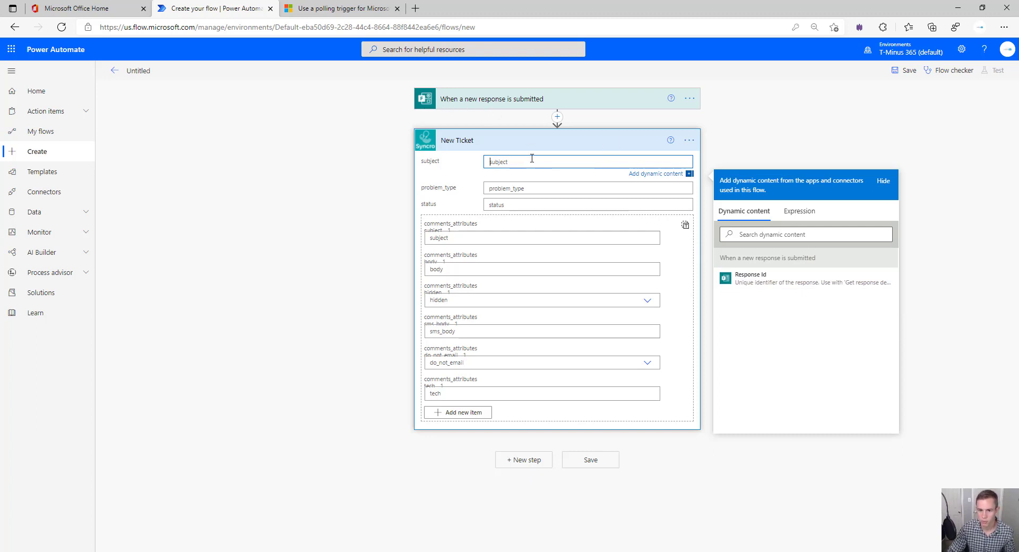
{"action": "left_click", "coordinate": [499, 206]}
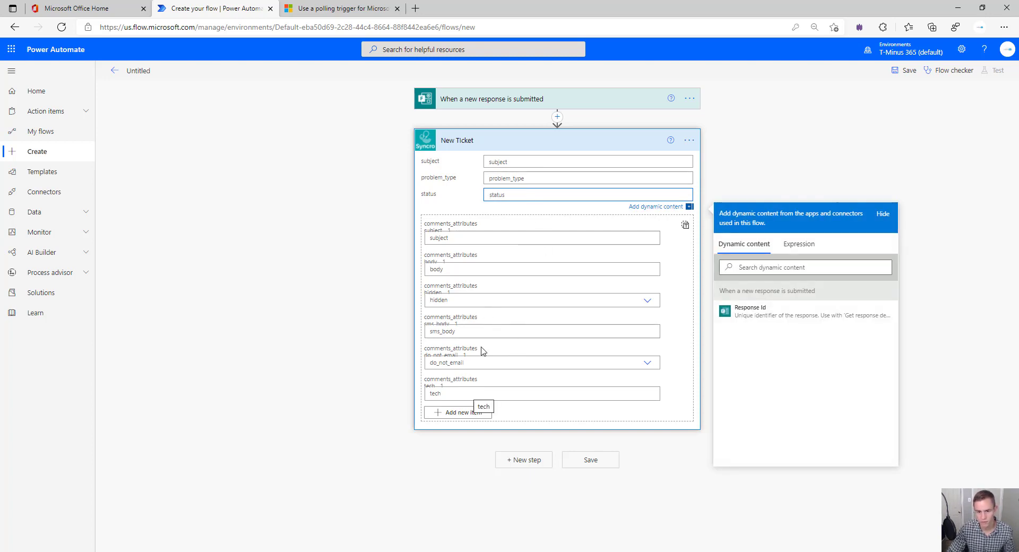
{"action": "left_click", "coordinate": [514, 161]}
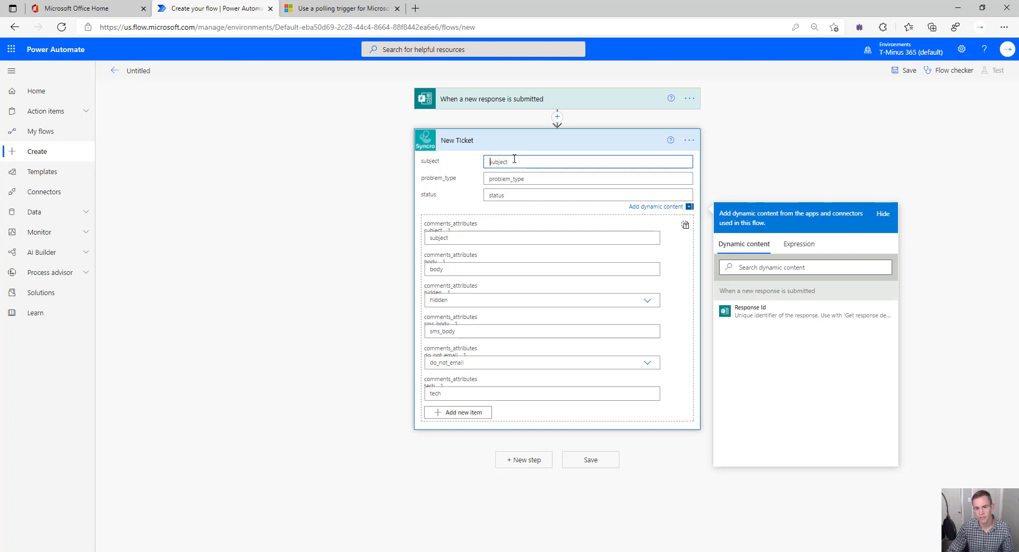